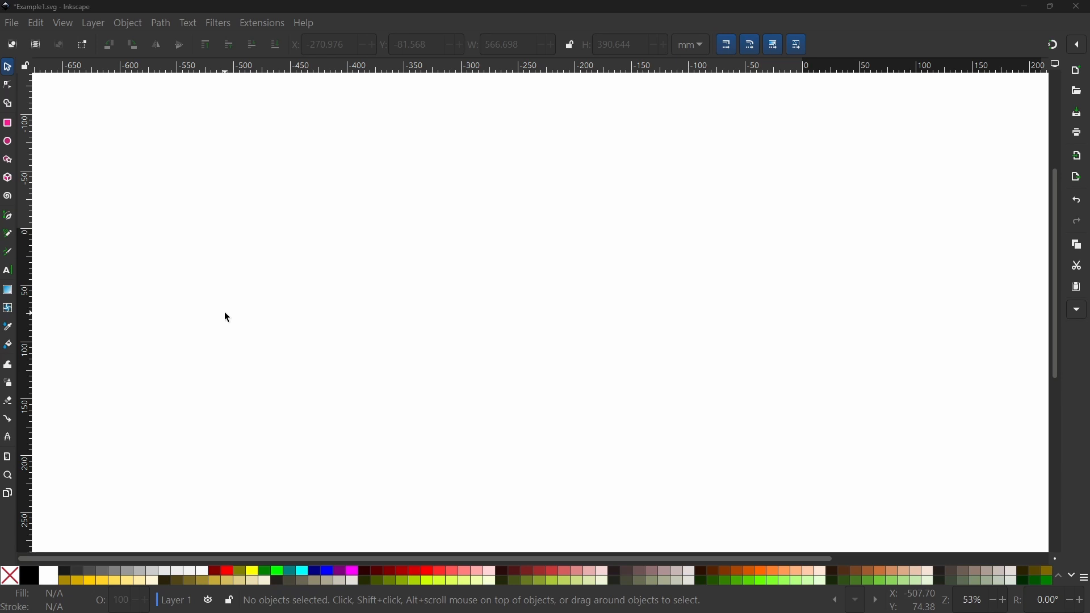
Check the program's version information and close it.
left_click(306, 24)
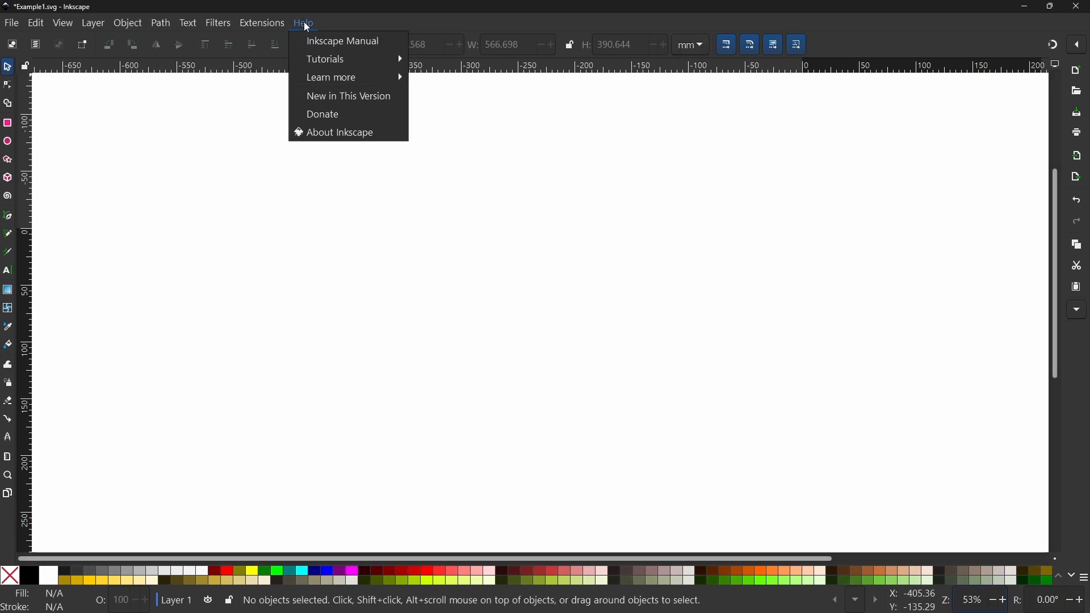
left_click(336, 132)
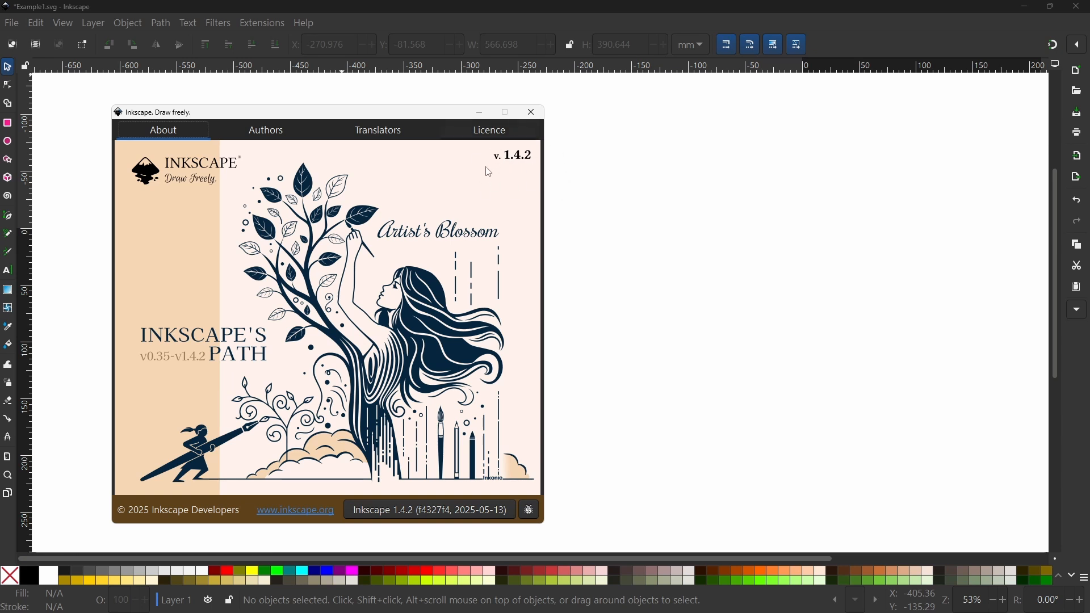
left_click(534, 114)
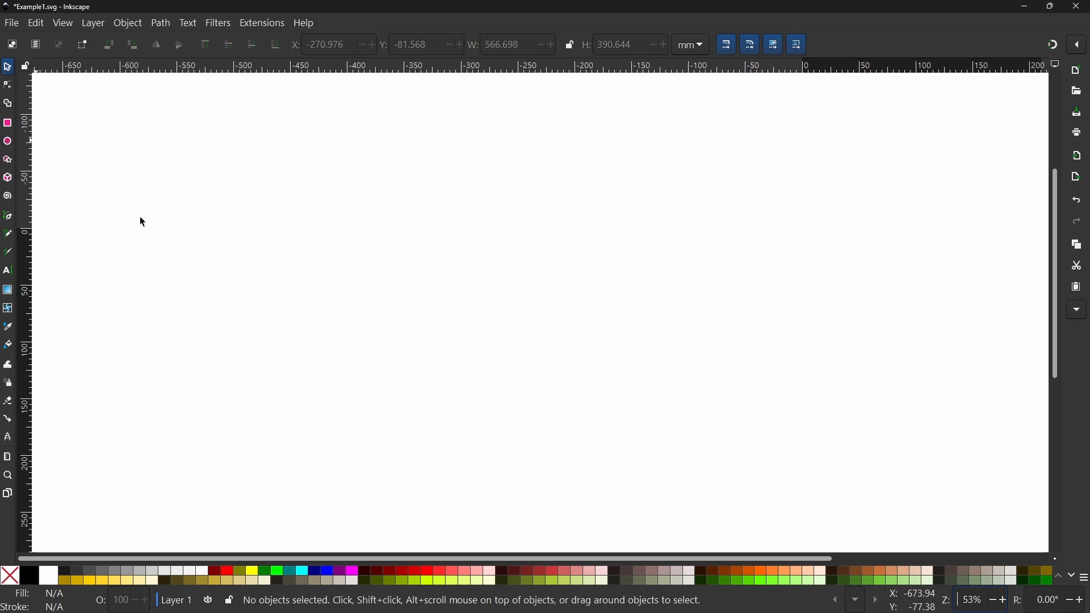
Open the document properties and inspect the desk colour in HSV and RGB modes.
left_click(11, 23)
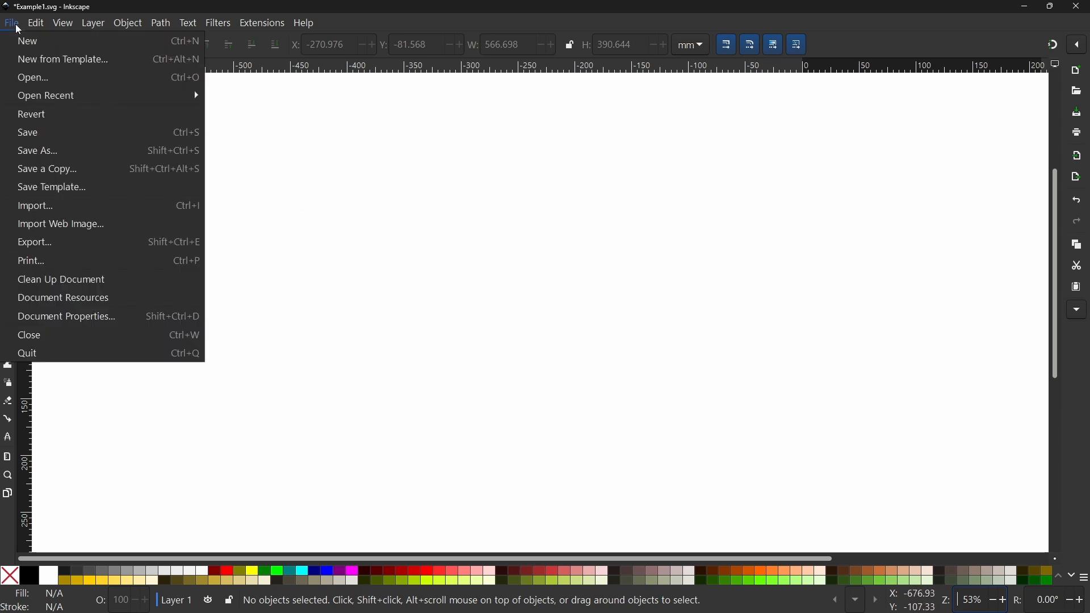
left_click(82, 317)
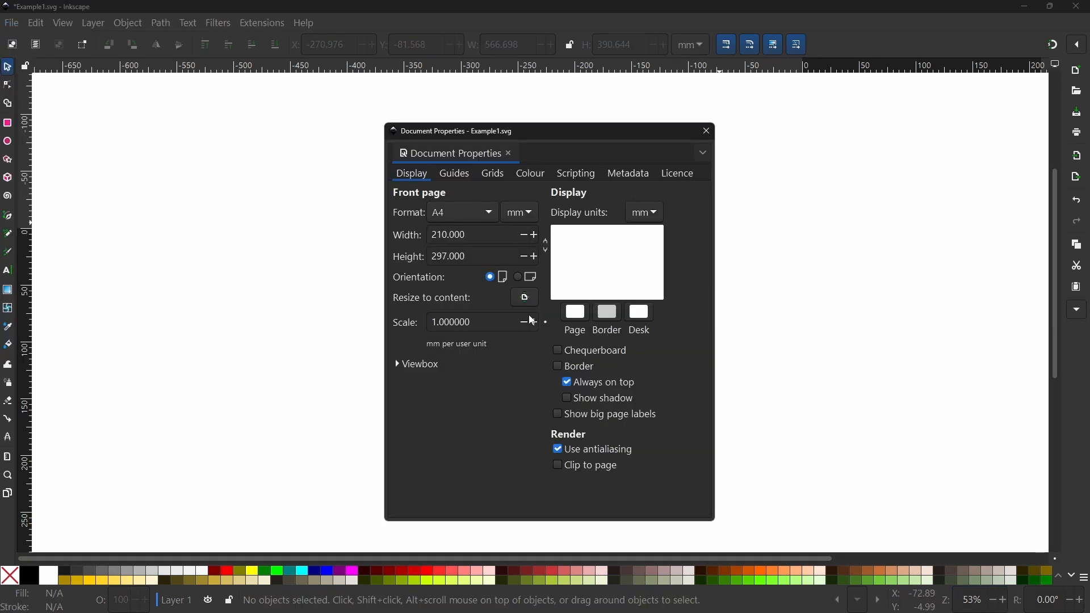
left_click(645, 322)
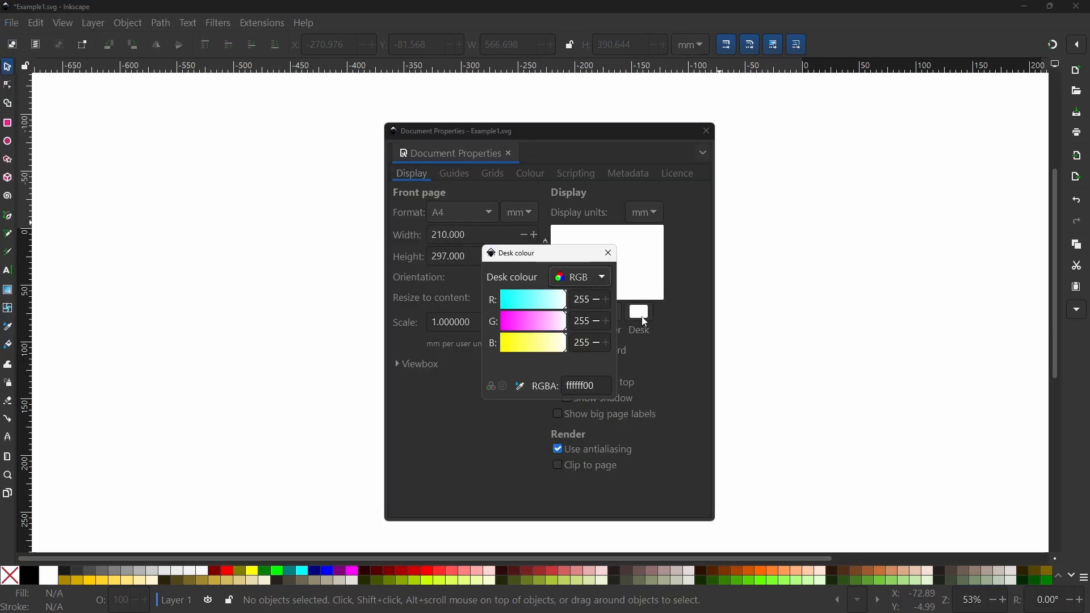
left_click(579, 278)
left_click(588, 264)
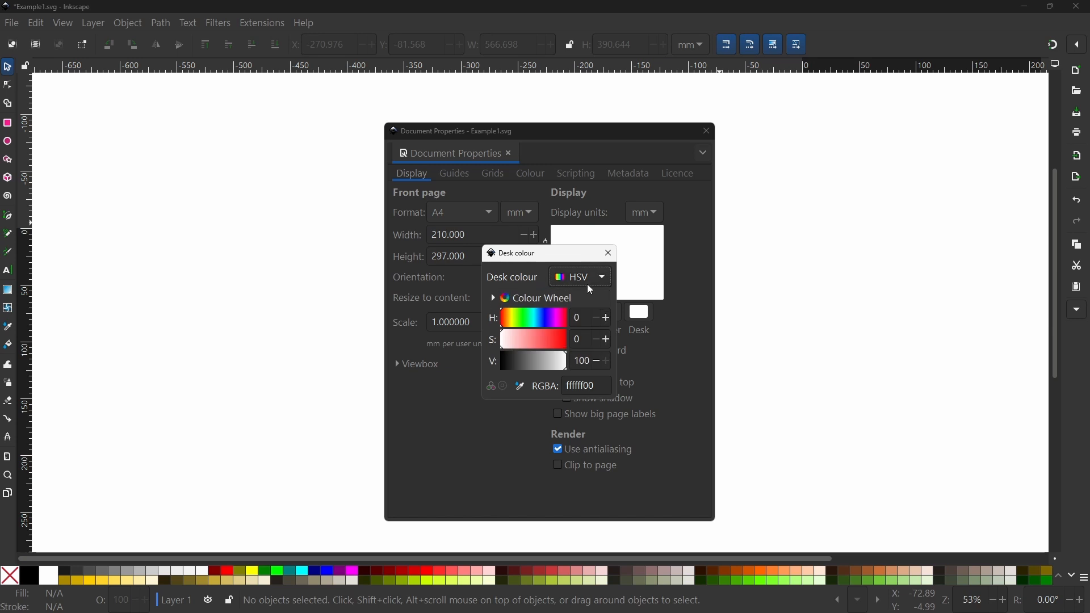
left_click(588, 279)
left_click(585, 299)
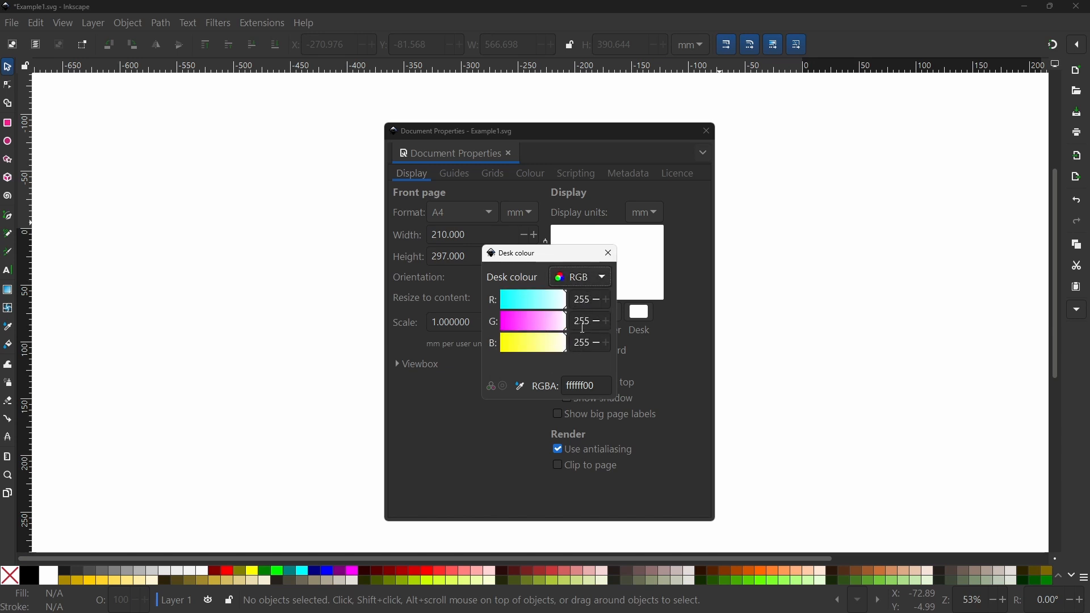
left_click(609, 253)
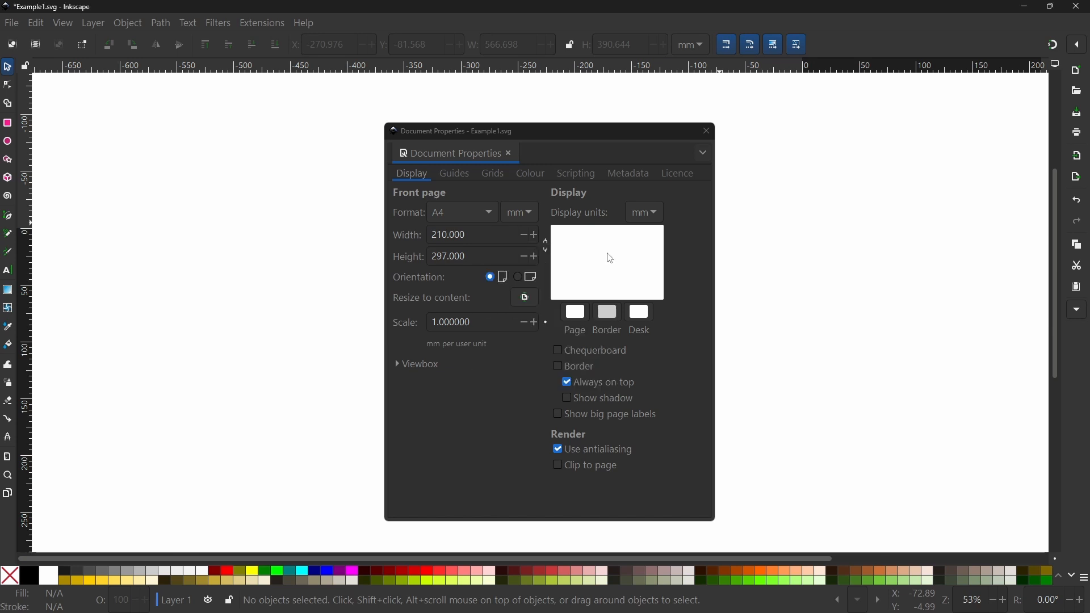
Switch the page border on and off again in the document properties, and save the document.
left_click(560, 370)
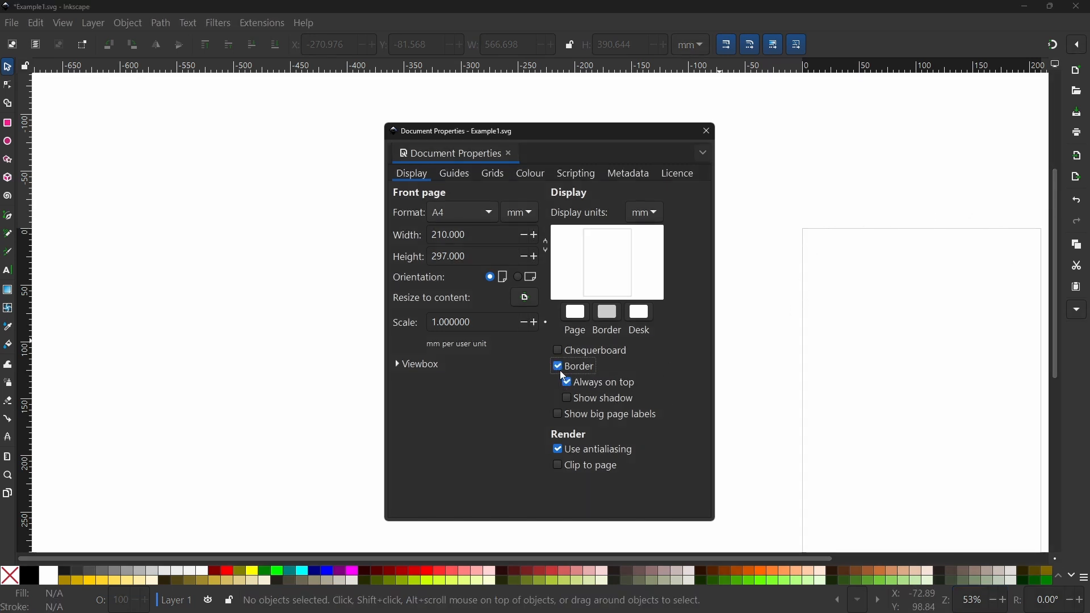
left_click(561, 370)
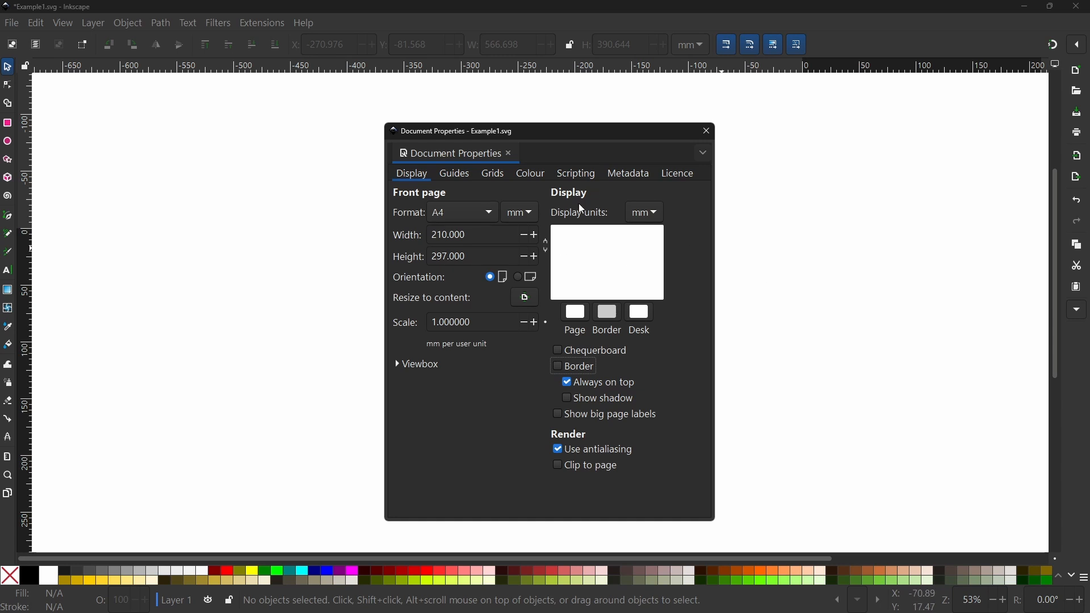
left_click(707, 133)
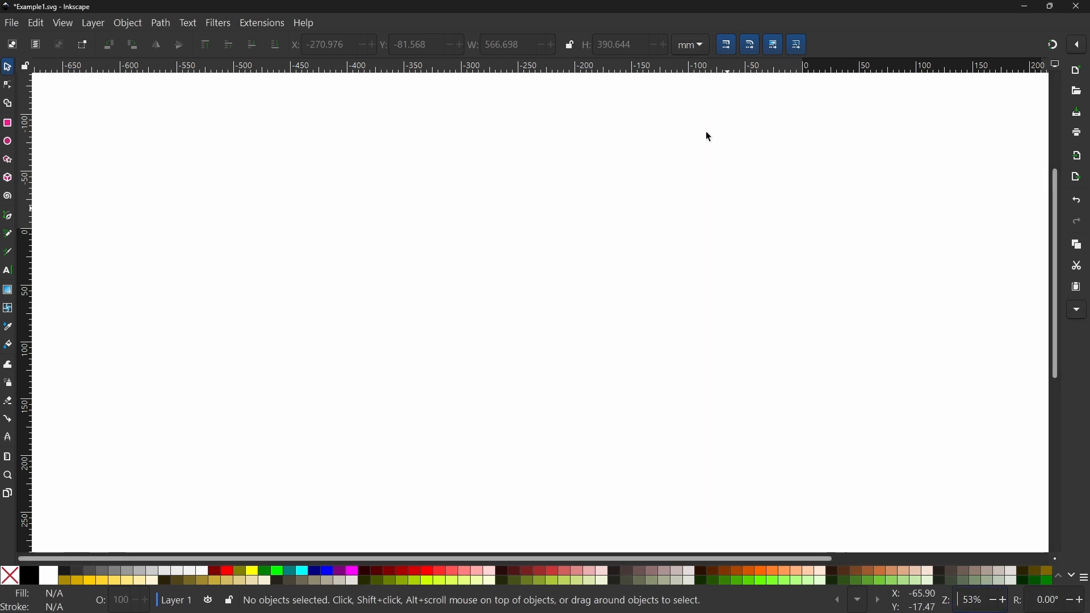
key("ctrl+s")
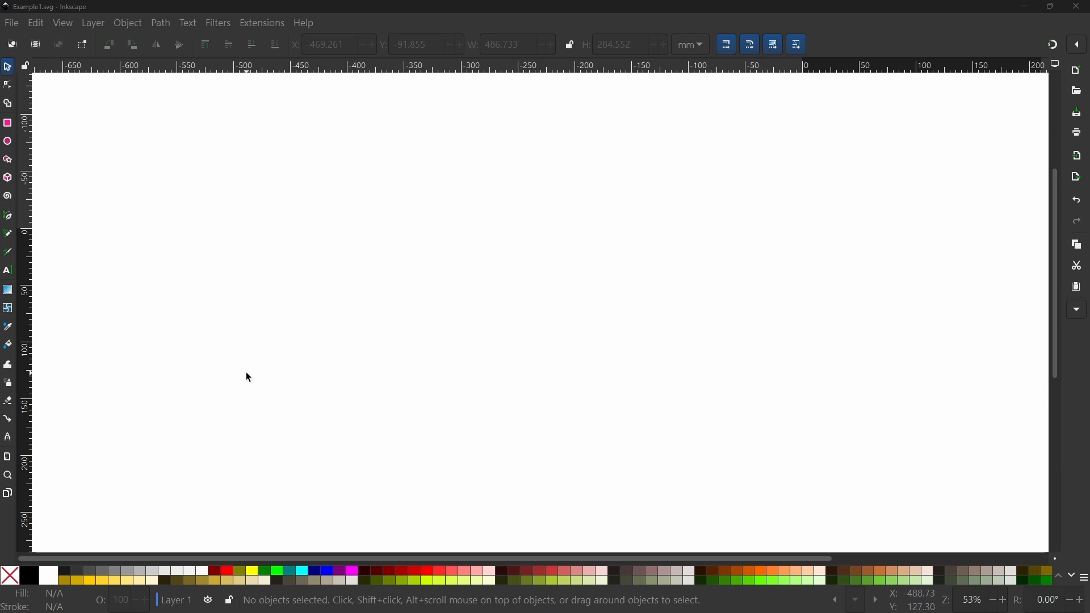
Draw a closed 16-node boot-shaped path of straight segments with the Pen tool, about 541 mm wide and 326 mm high.
left_click(8, 217)
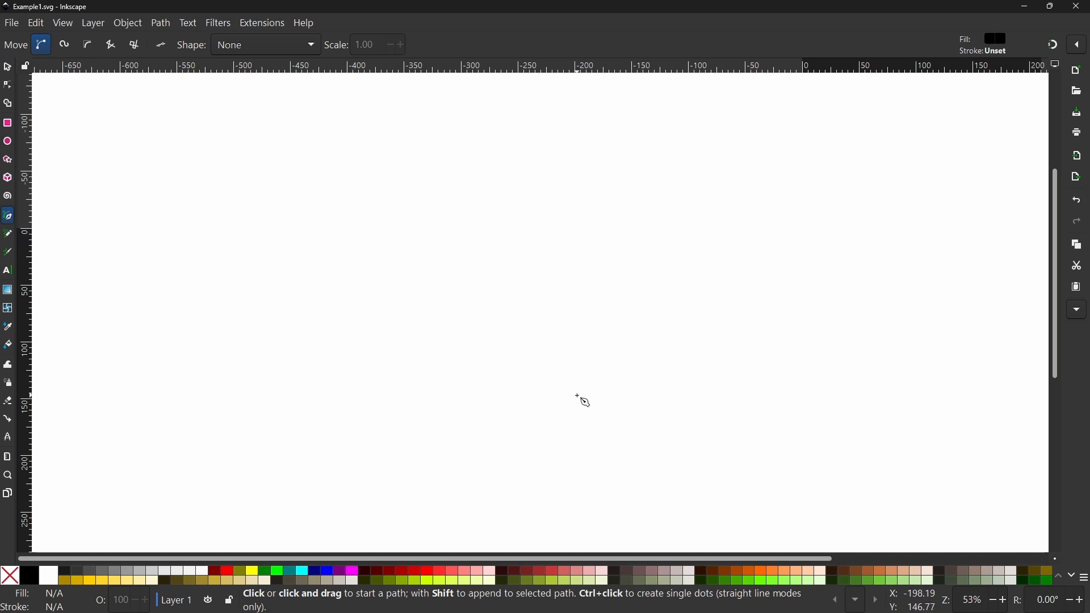
left_click(874, 478)
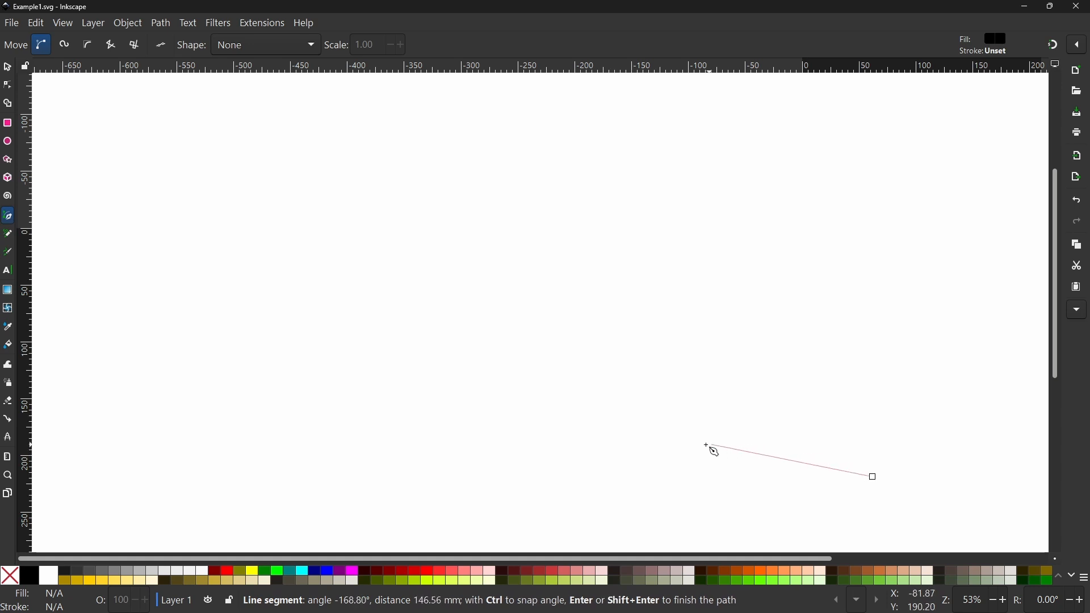
left_click(629, 479)
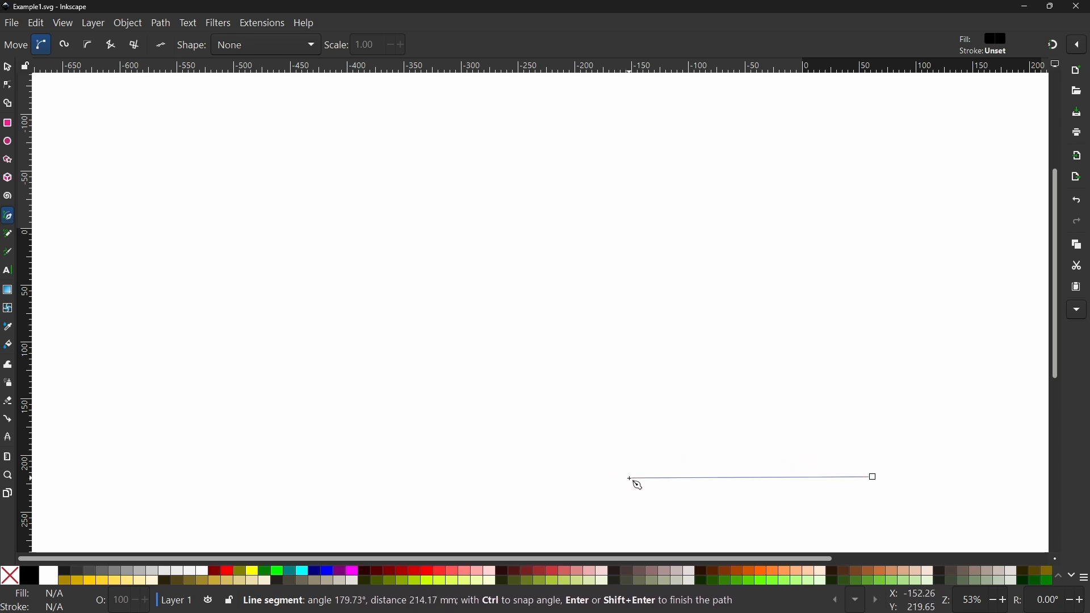
left_click(556, 405)
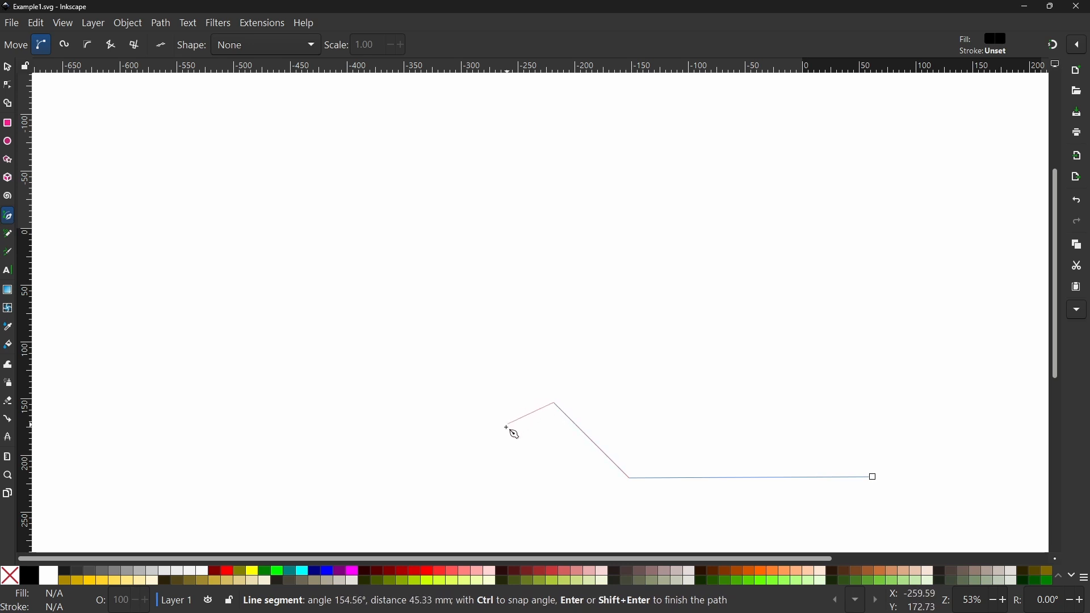
left_click(474, 484)
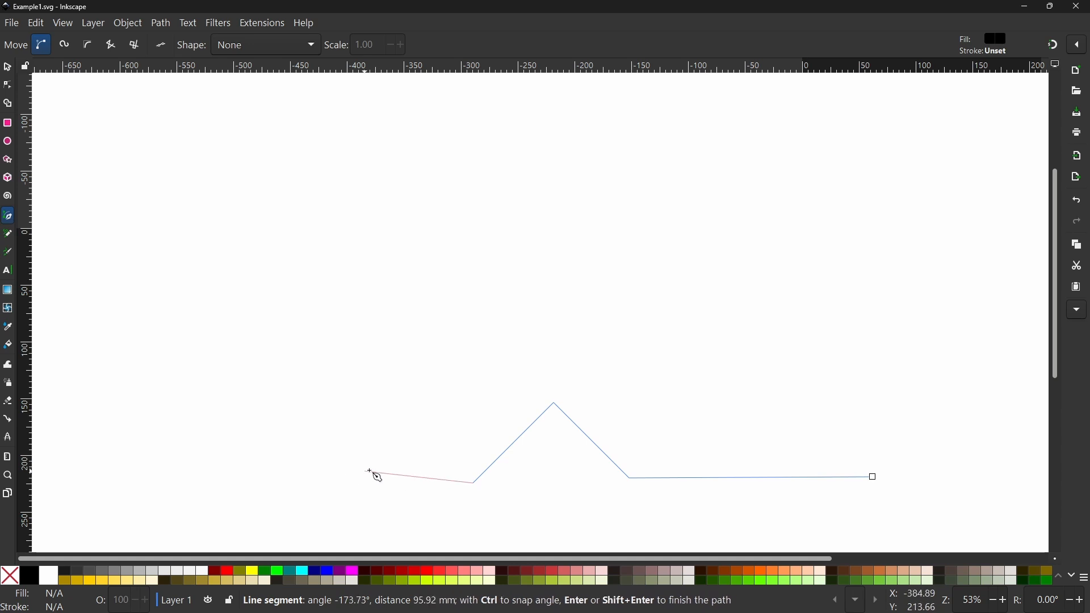
left_click(396, 480)
left_click(361, 413)
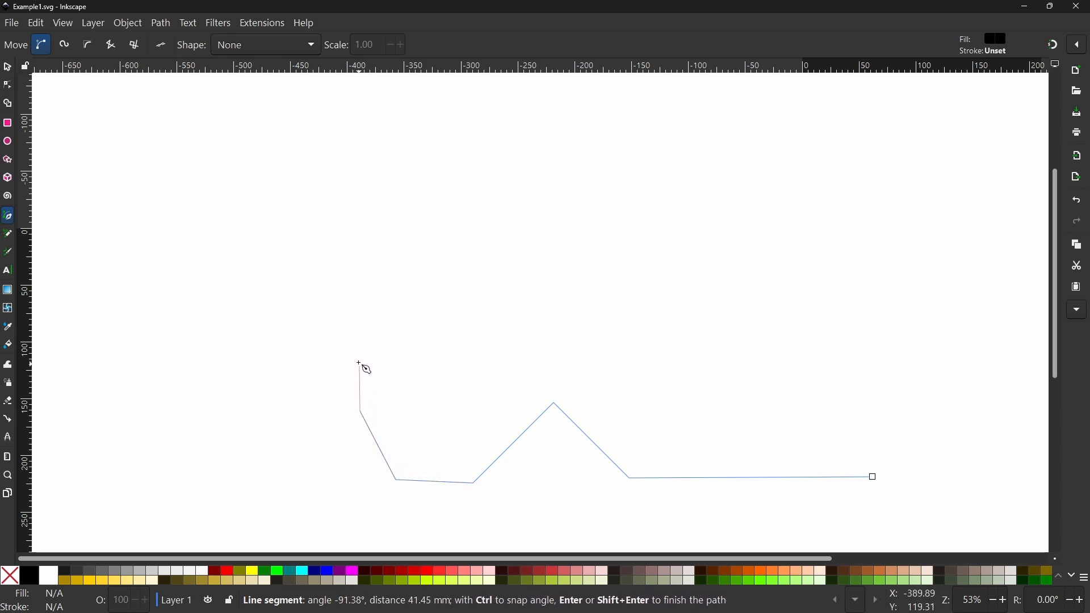
left_click(359, 336)
left_click(388, 297)
left_click(310, 163)
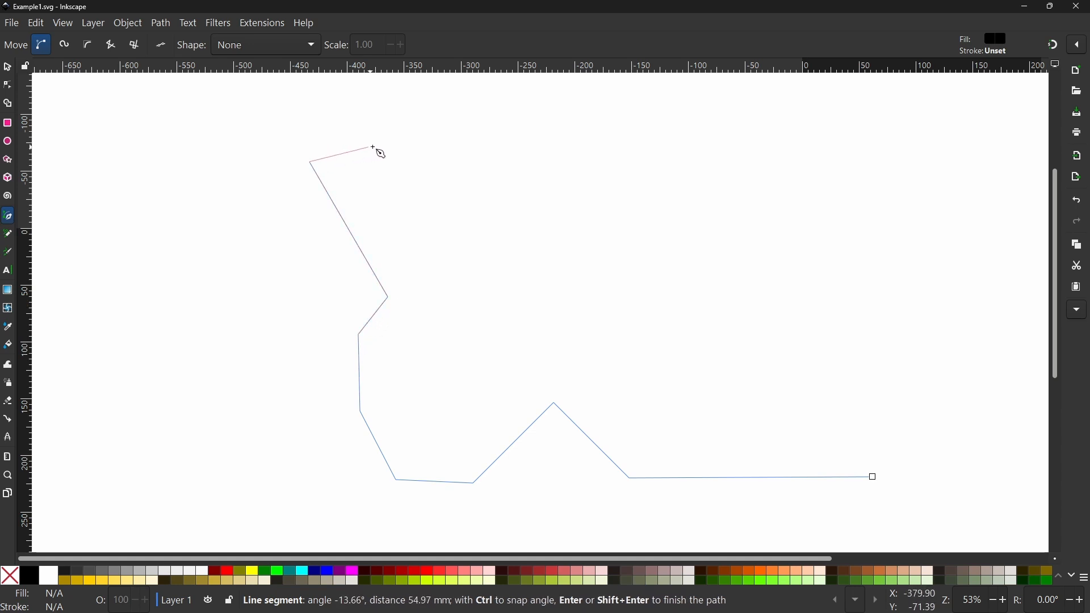
left_click(531, 113)
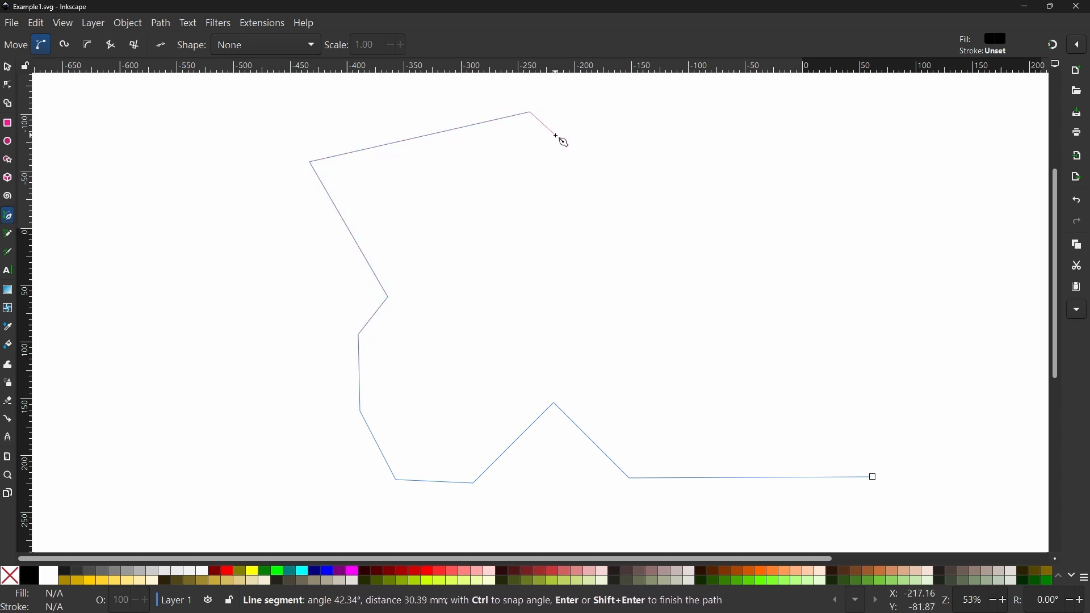
left_click(531, 248)
left_click(564, 286)
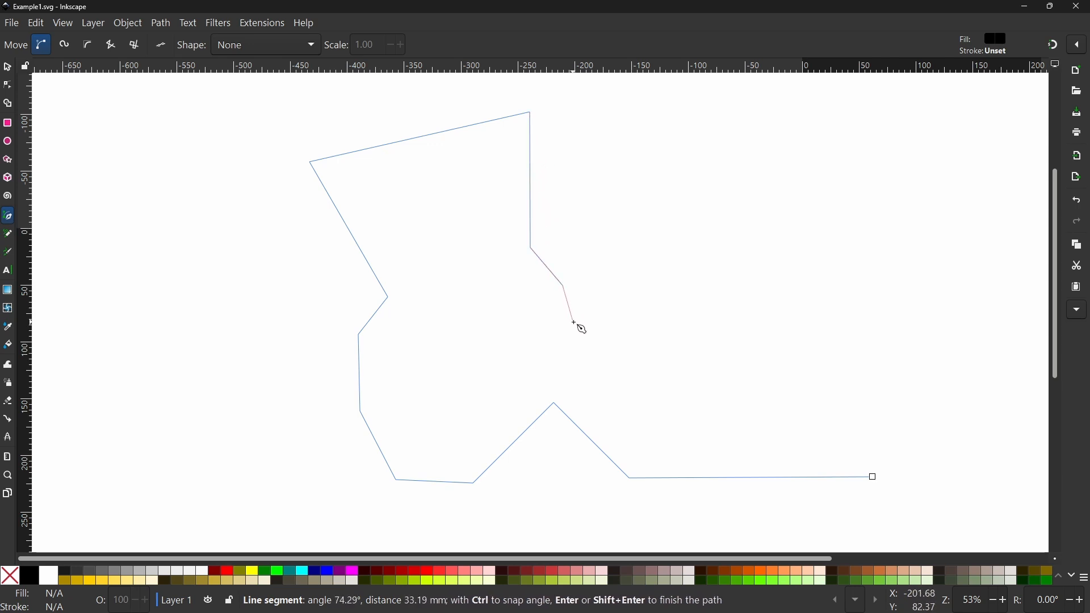
left_click(575, 322)
left_click(699, 307)
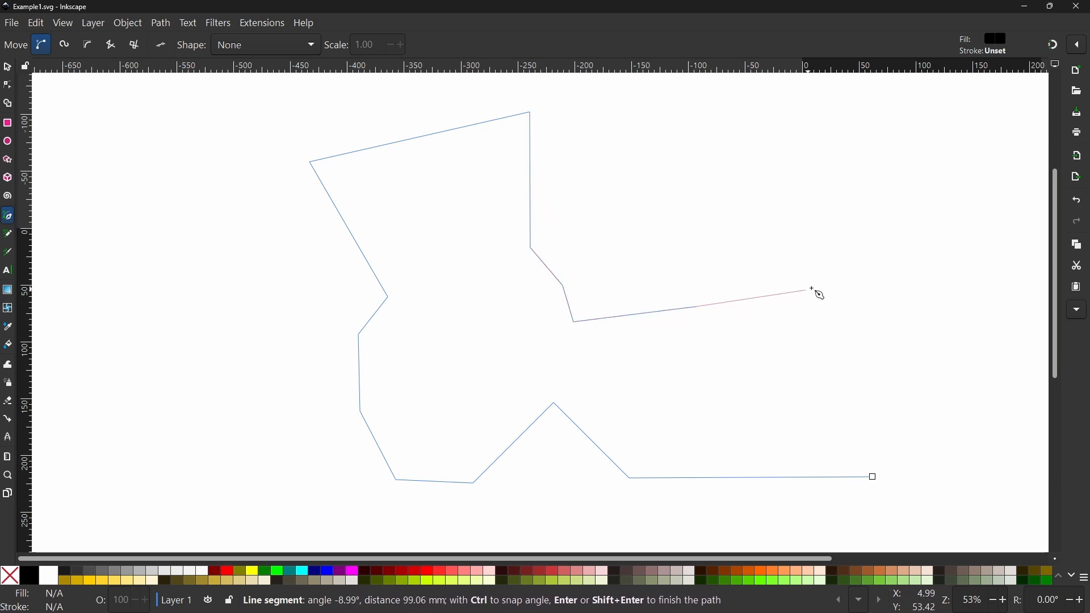
left_click(872, 230)
left_click(926, 311)
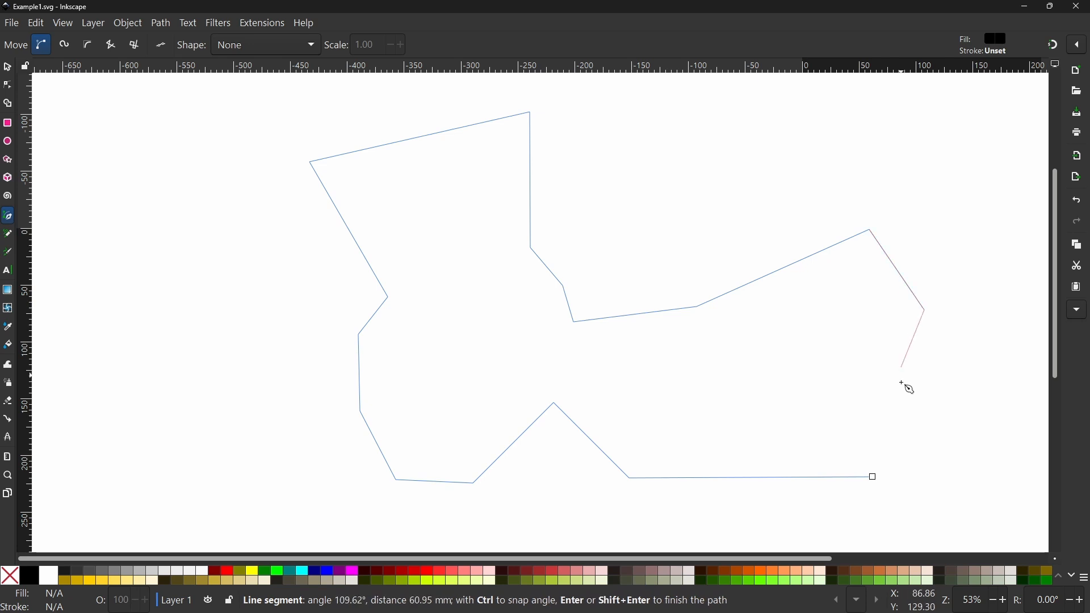
left_click(875, 479)
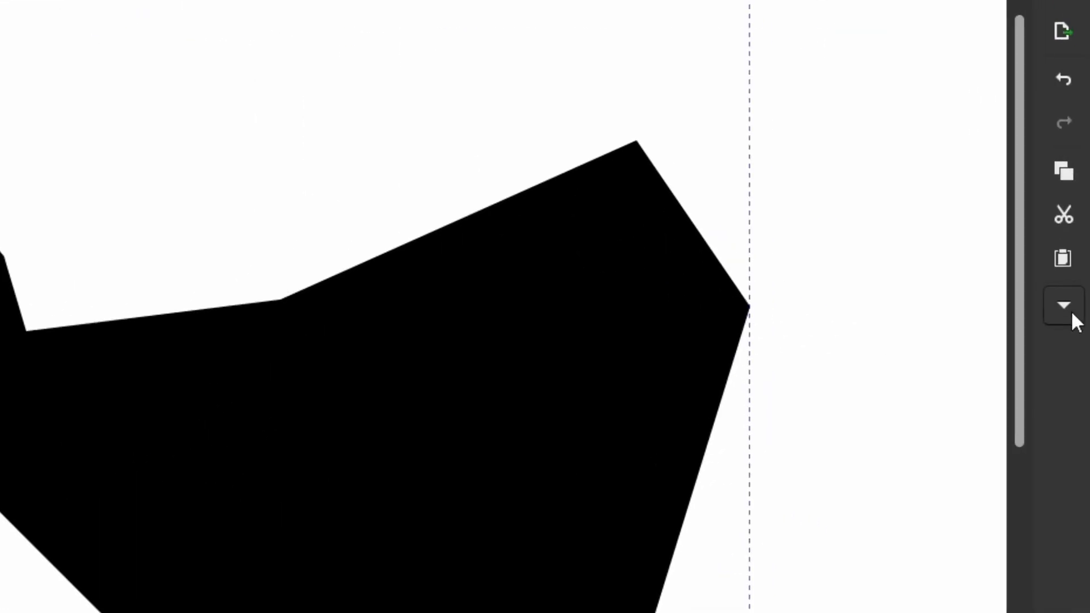
Look at the boot shape's fill and stroke settings and close them.
left_click(1070, 309)
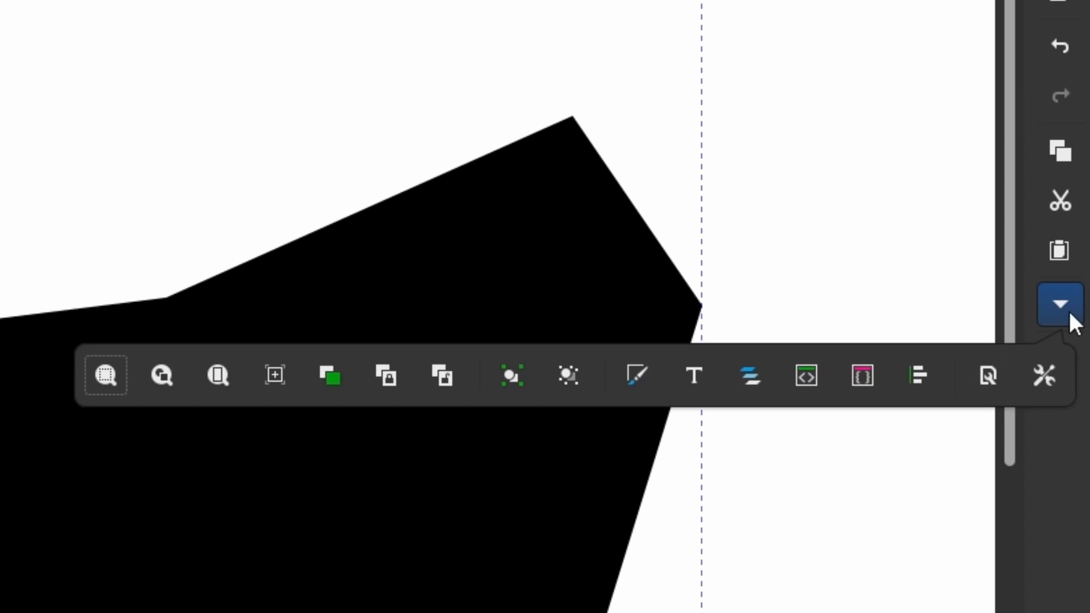
left_click(638, 376)
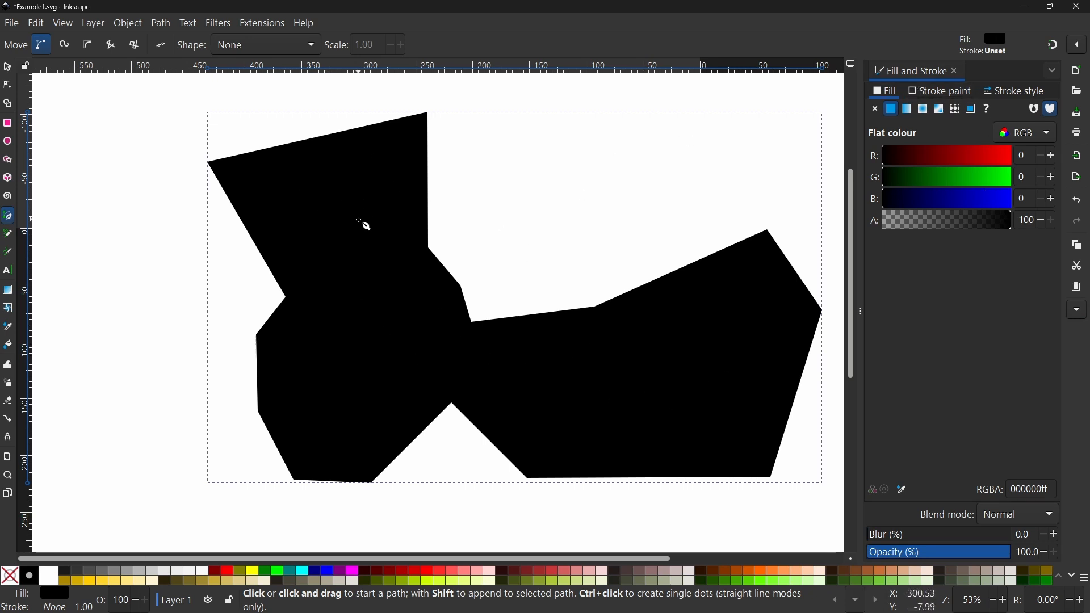
left_click(957, 72)
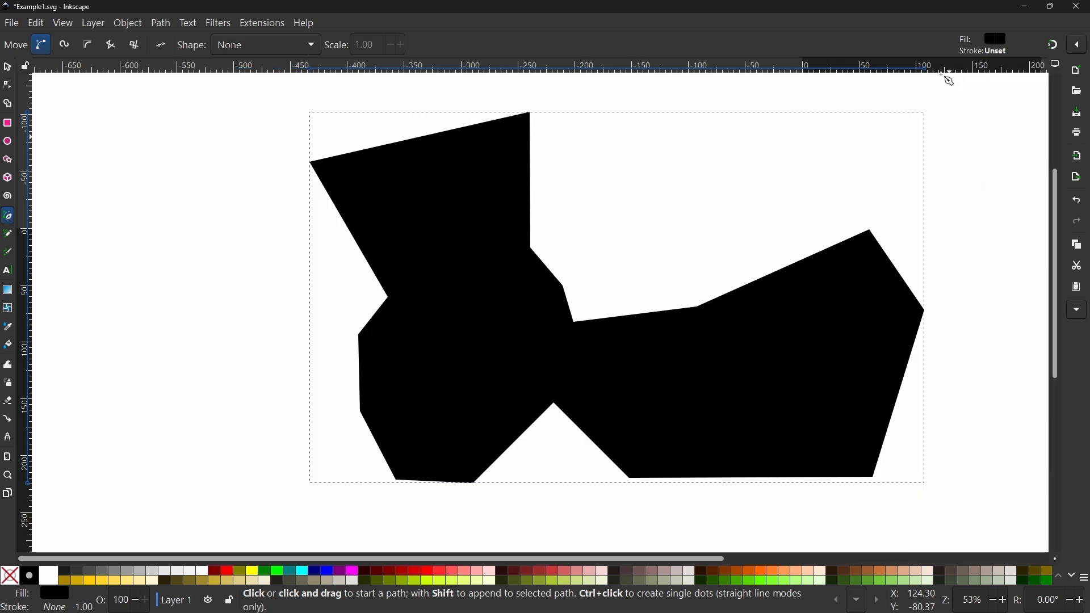
Select the boot-shaped path and set its fill to no paint.
left_click(9, 68)
left_click(115, 120)
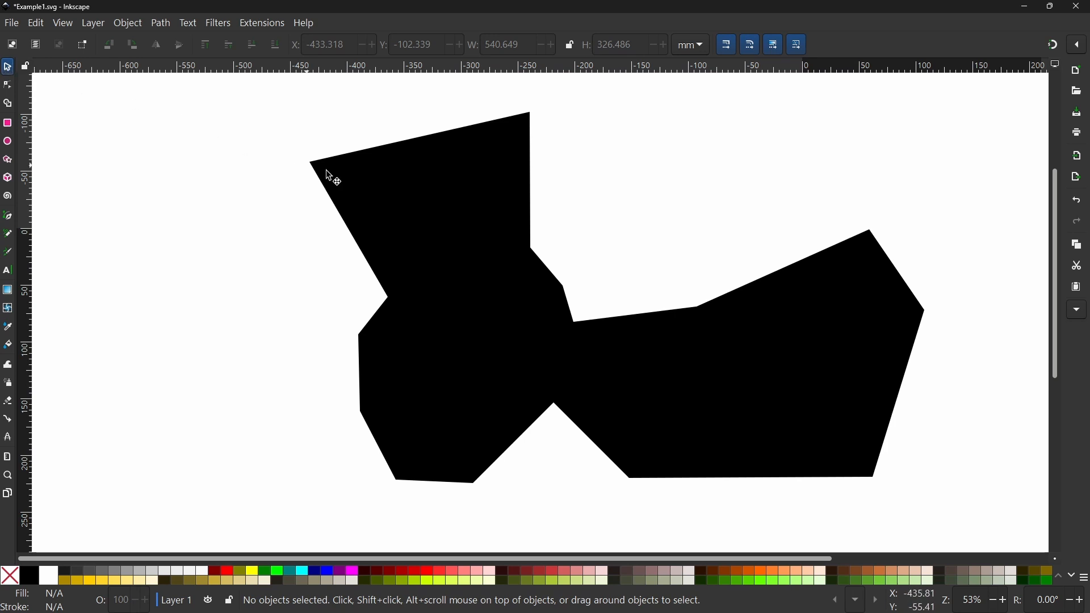
left_click(456, 196)
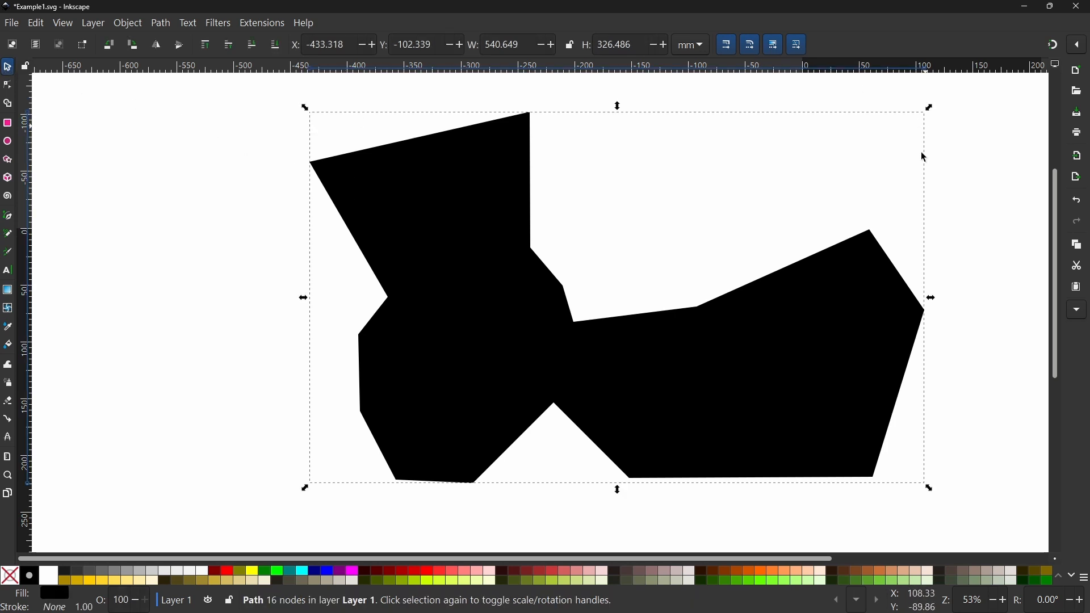
left_click(1080, 312)
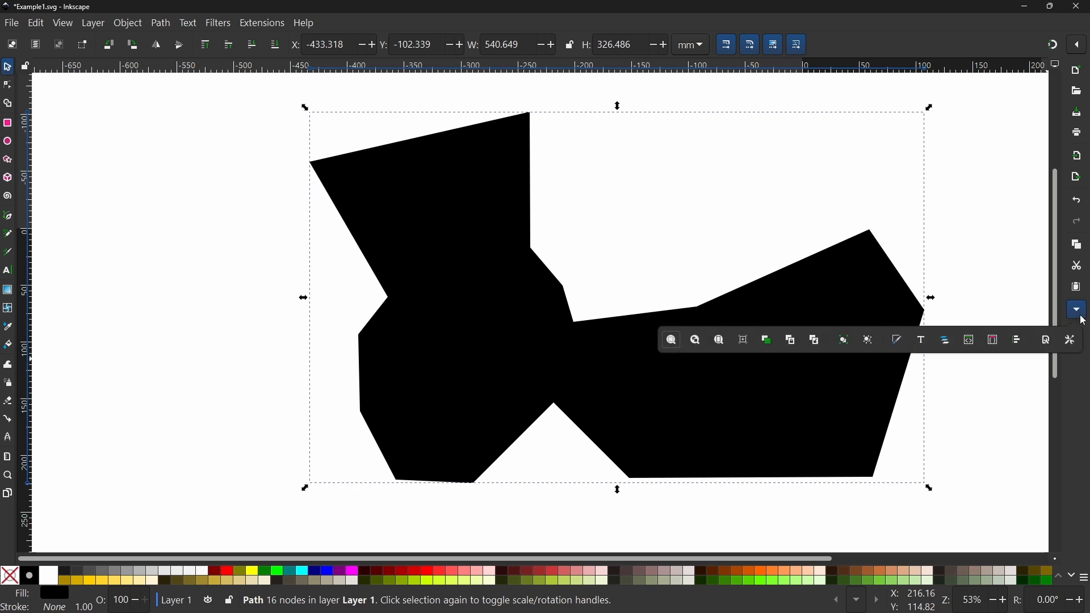
left_click(896, 340)
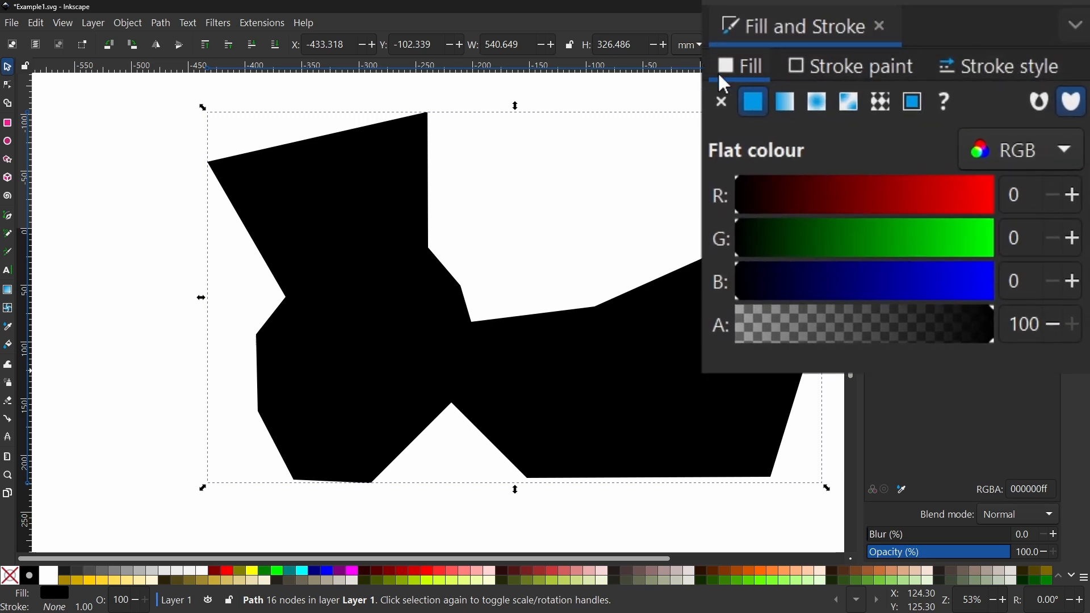
left_click(720, 103)
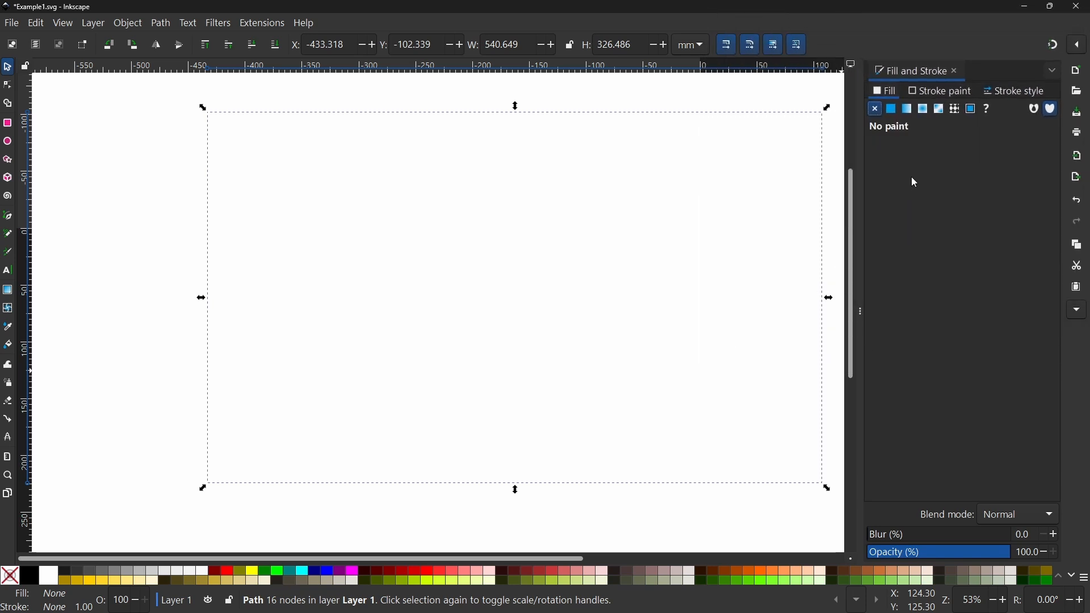
Give the boot-shaped path a flat-colour stroke with RGB values 48, 48, 48.
left_click(1010, 93)
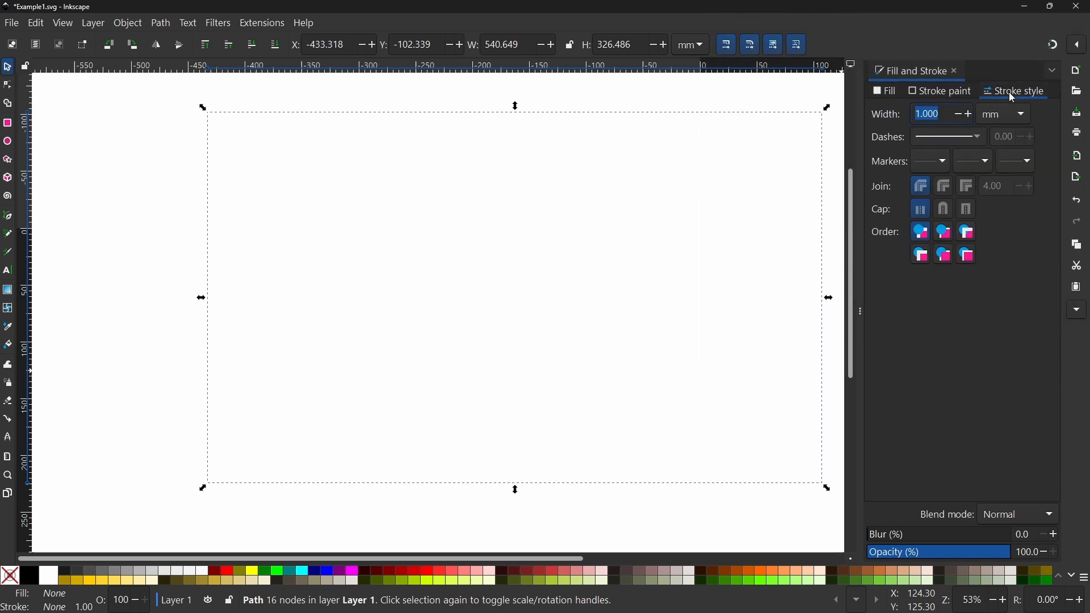
left_click(927, 97)
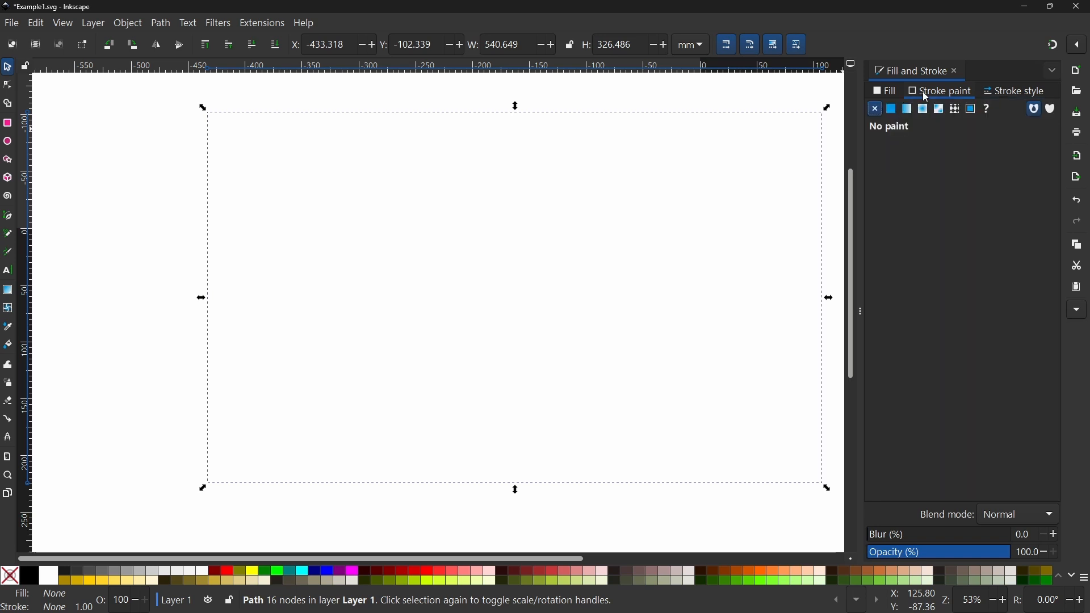
left_click(895, 113)
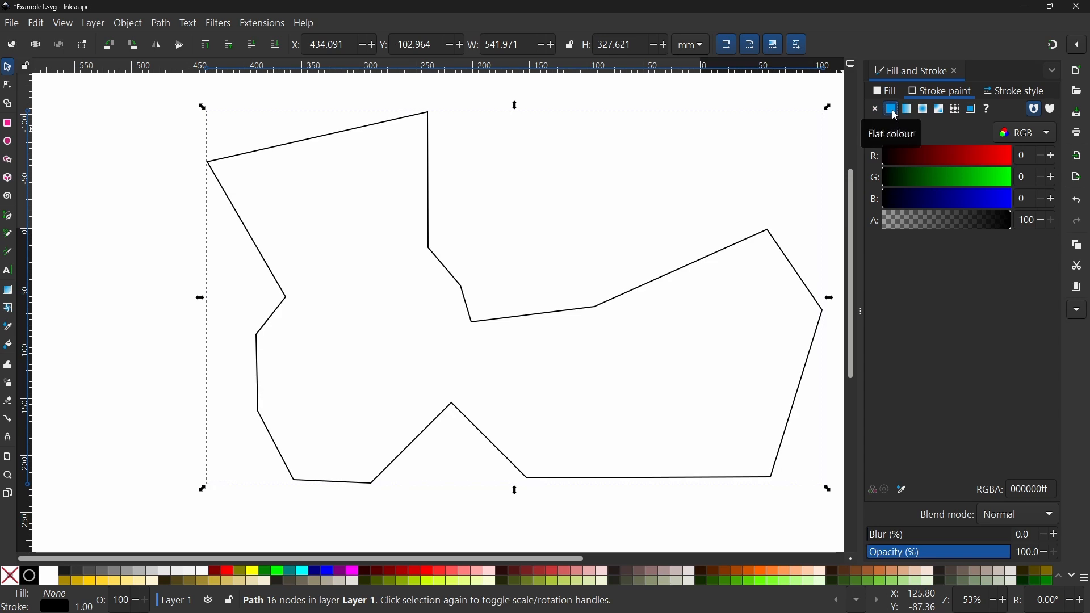
left_click(1031, 159)
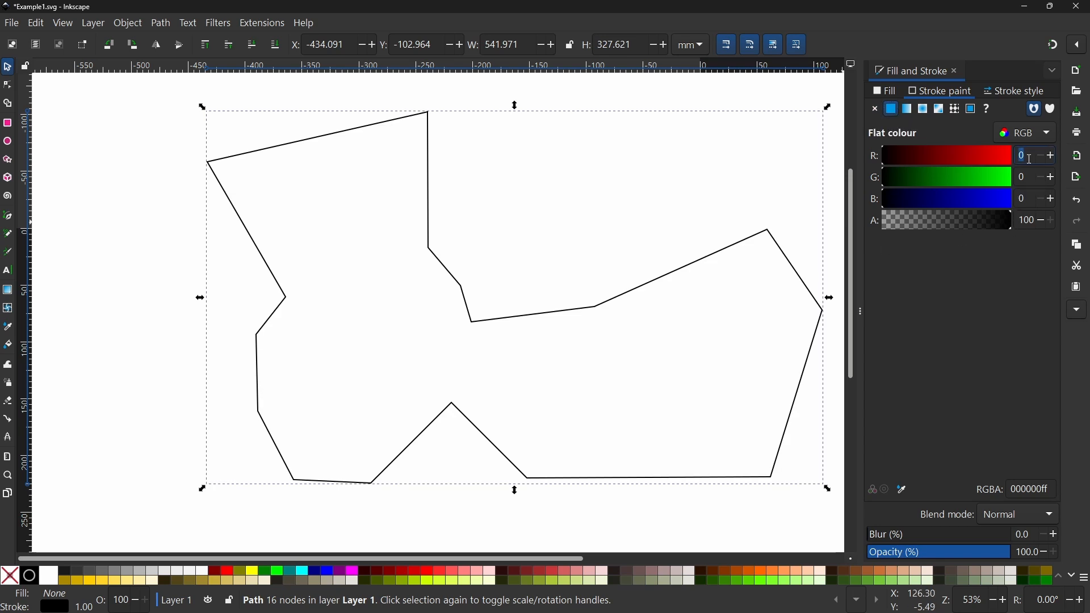
type("48")
key("Tab")
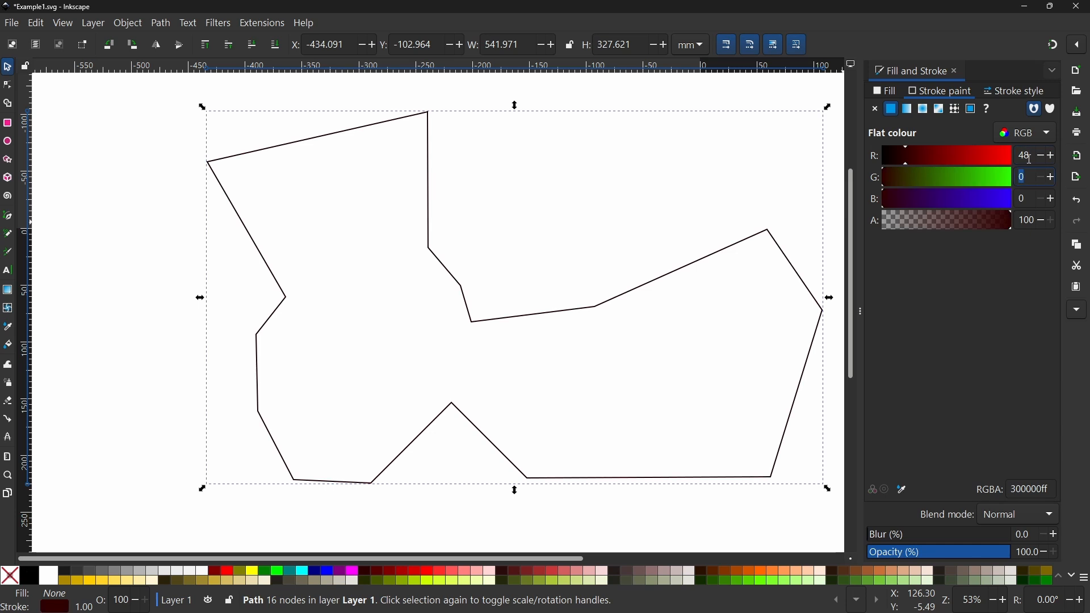
type("48")
key("Tab")
type("48")
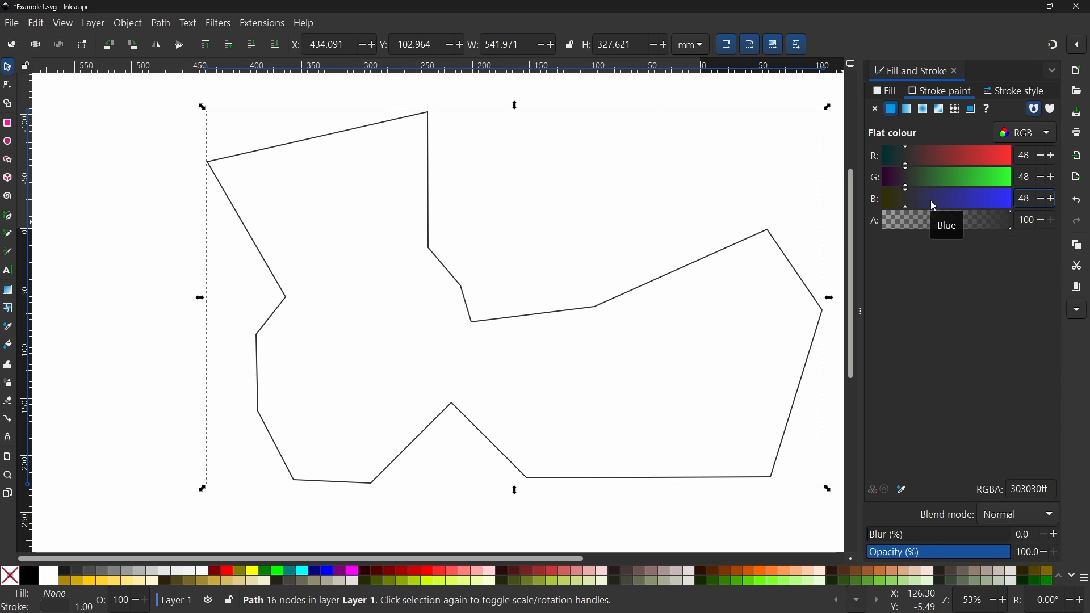
Set the boot-shaped path's stroke width to 70 mm.
left_click(1017, 92)
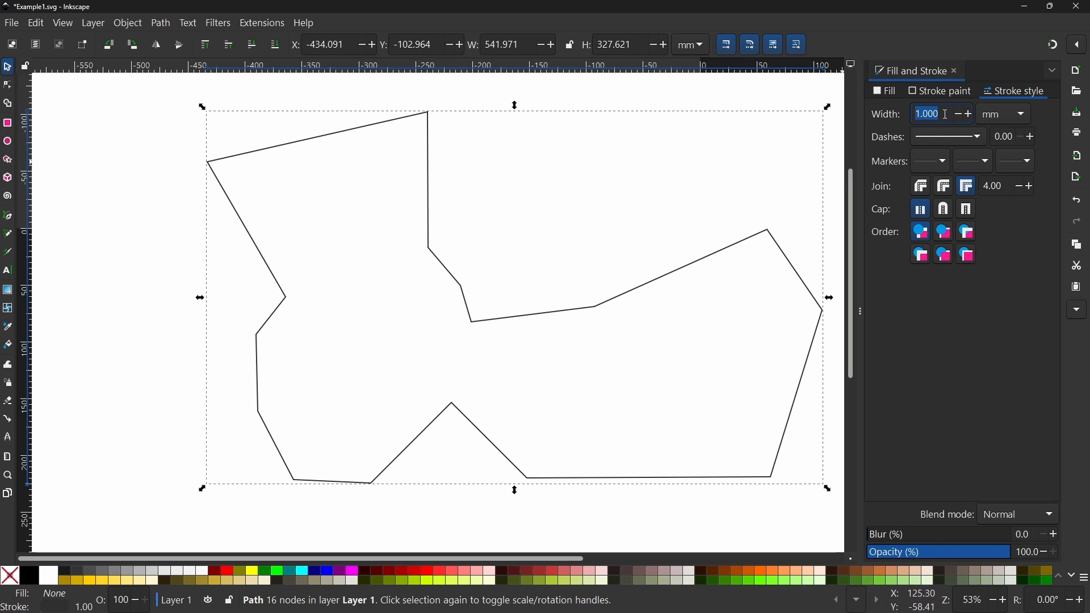
type("70")
key("Return")
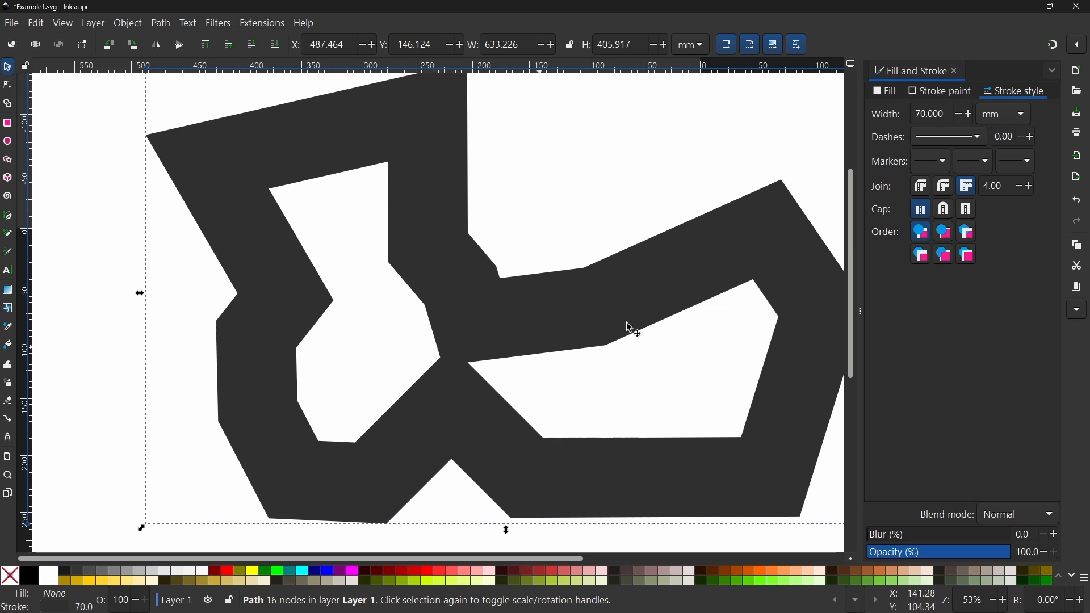
Widen the path's stroke to 80 mm and close the fill and stroke settings.
double_click(929, 116)
type("80")
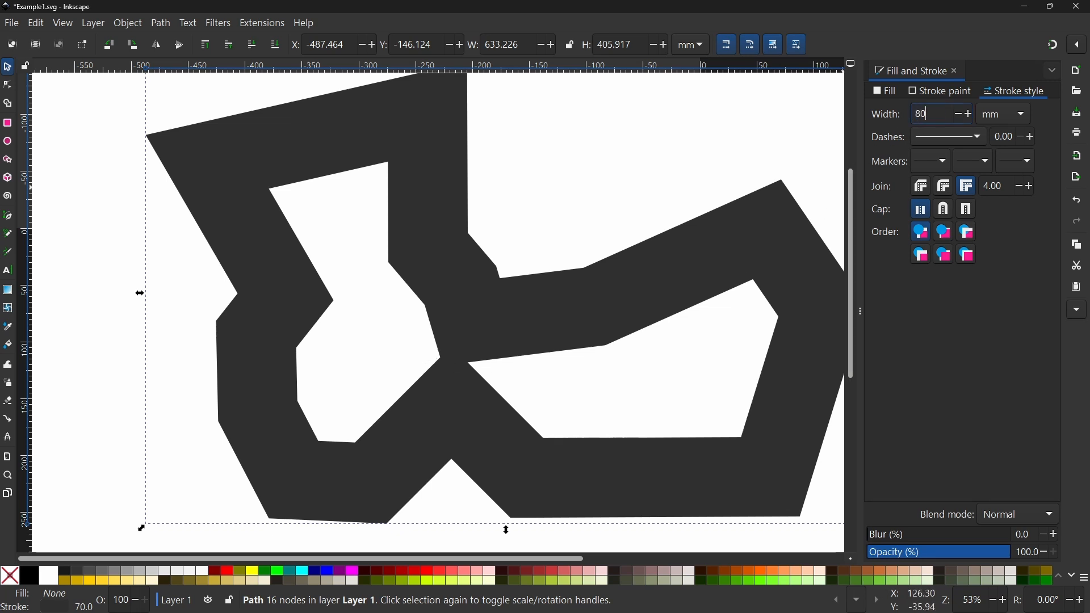
key("Return")
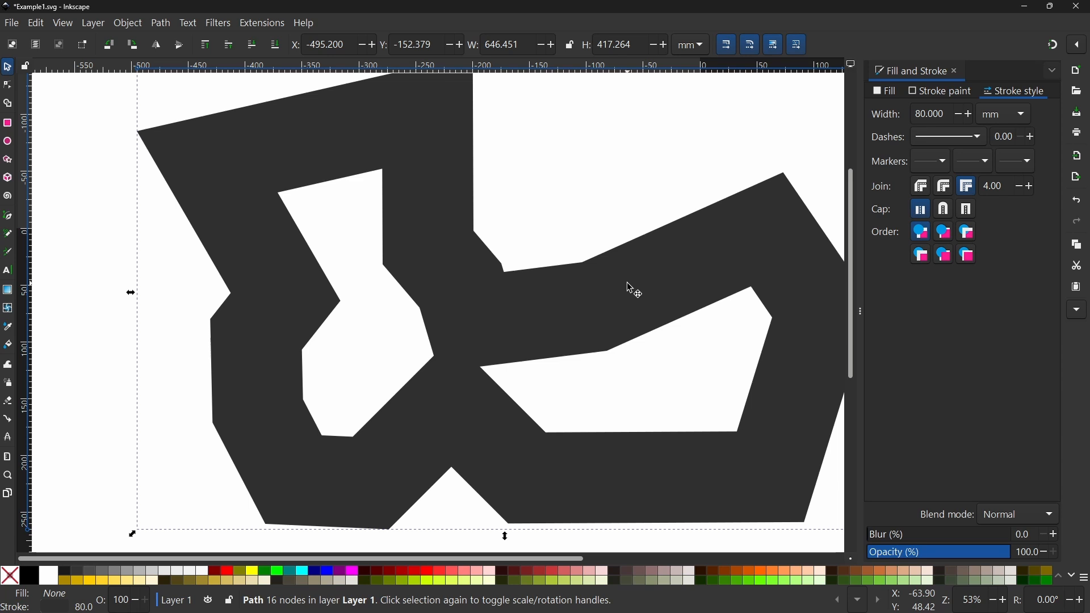
scroll(627, 283, "down", 1)
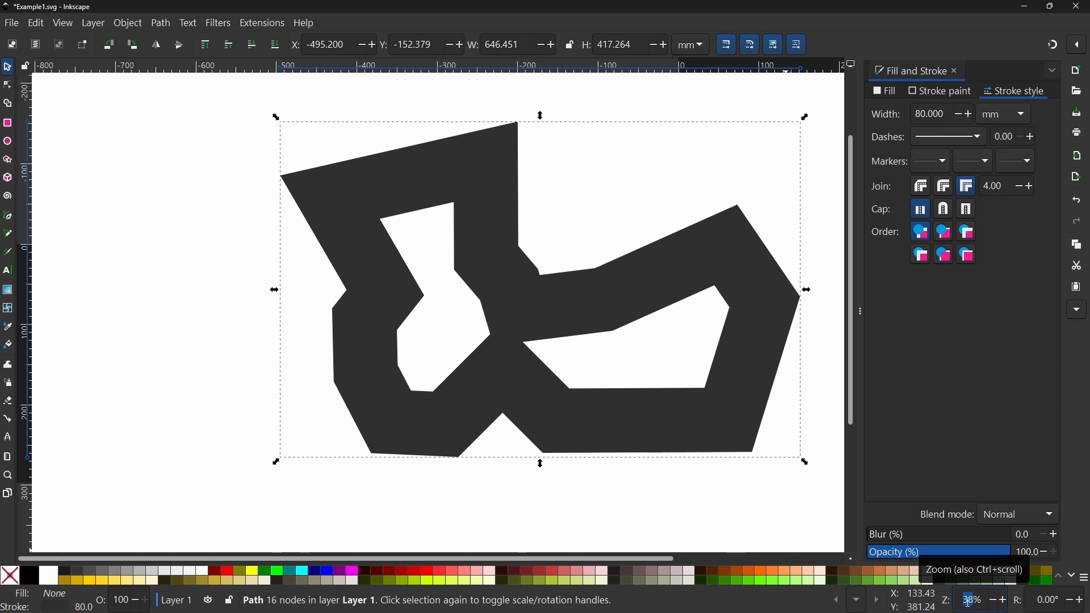
scroll(970, 602, "up", 1)
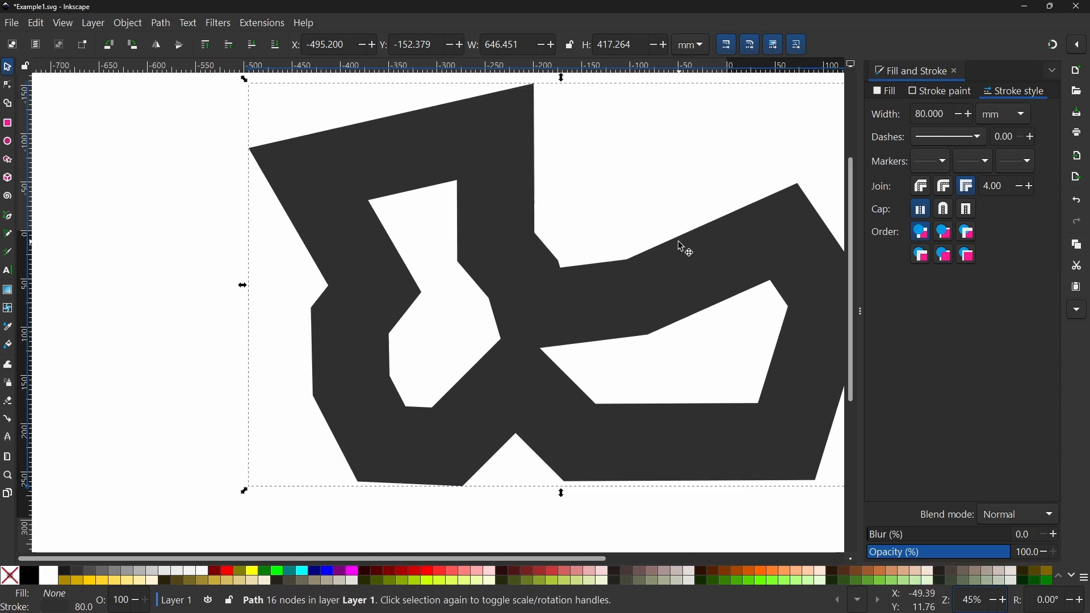
left_click_drag(668, 273, 581, 294)
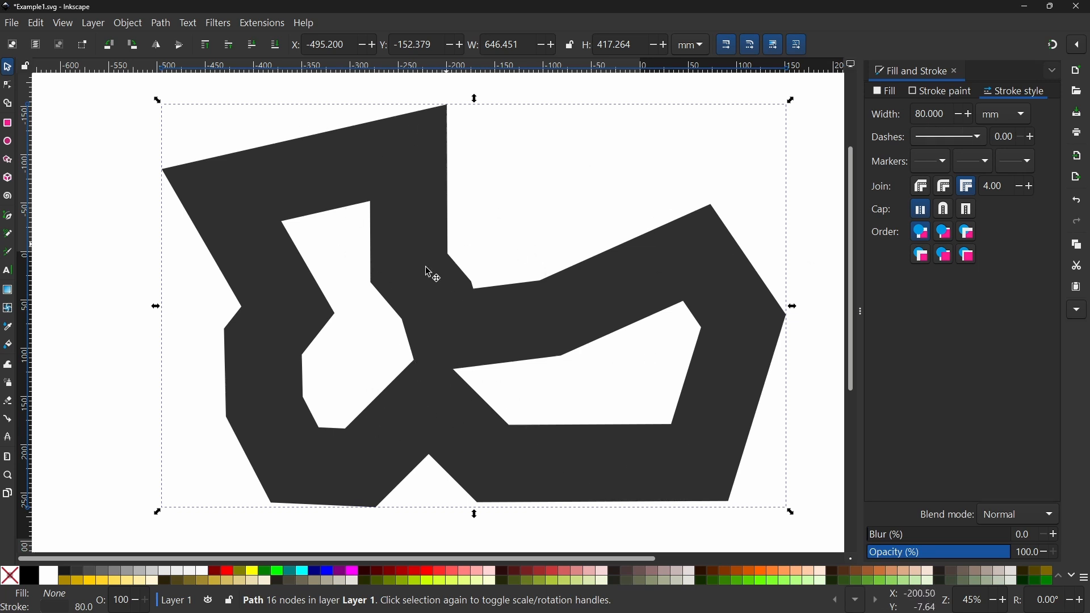
left_click(955, 70)
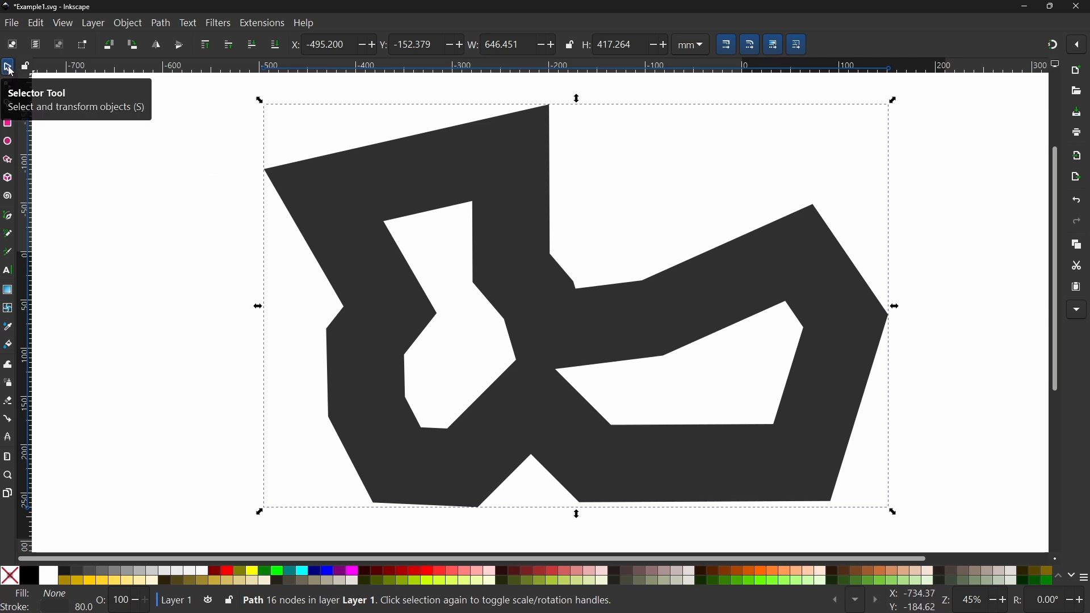
left_click(480, 179)
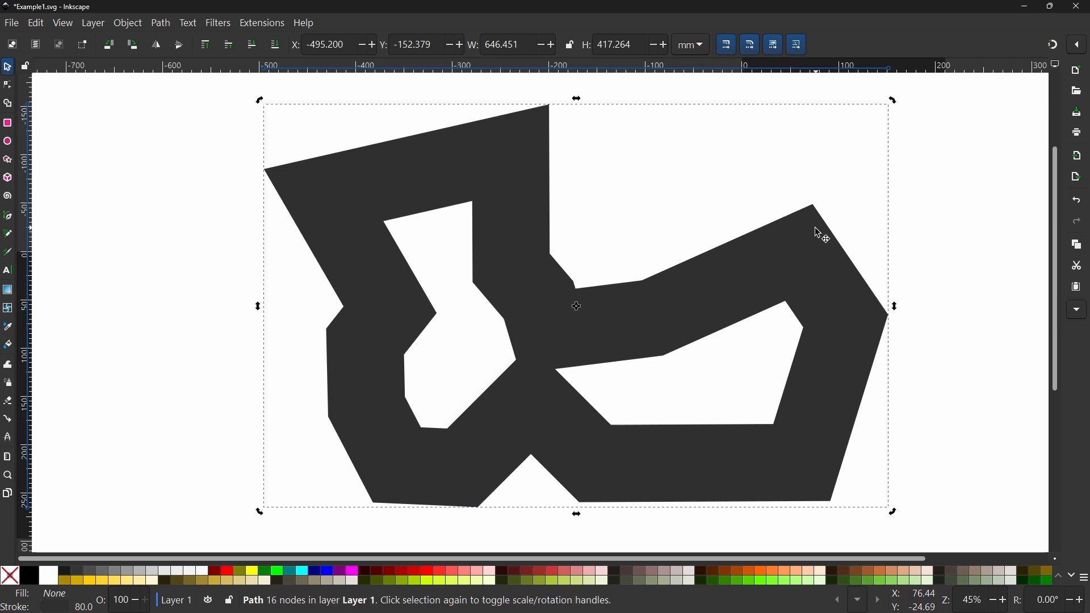
left_click(802, 250)
left_click(820, 253)
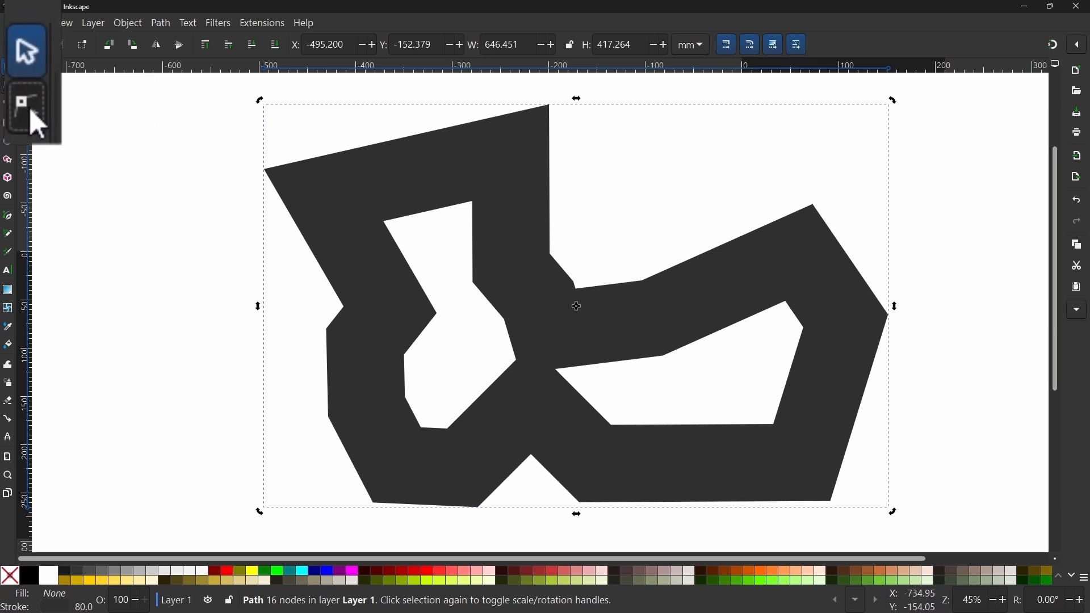
left_click(7, 84)
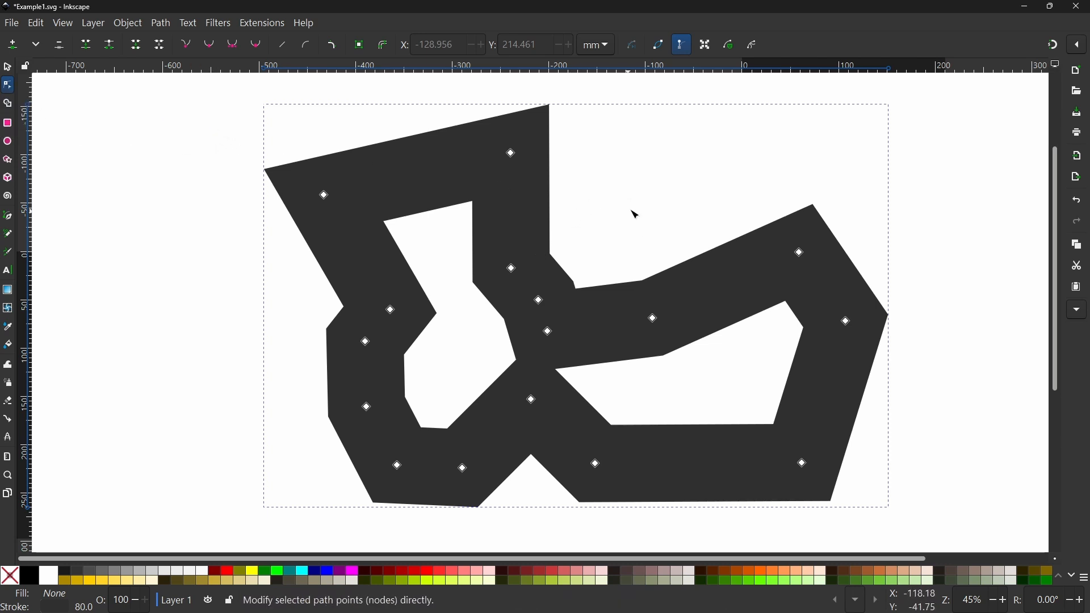
left_click(8, 68)
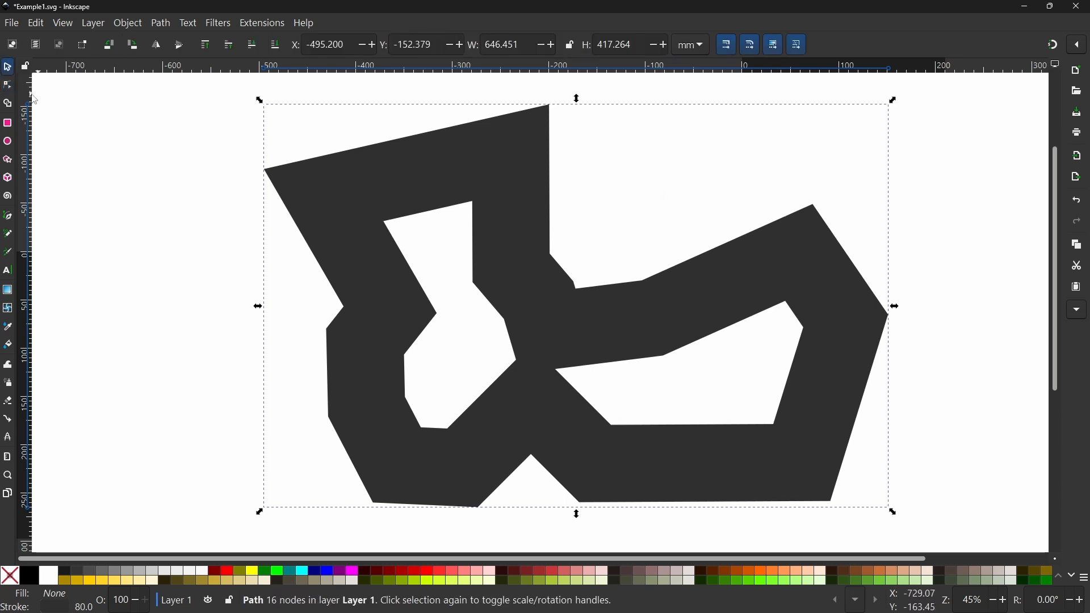
Select all nodes of the boot-shaped path, make them auto-smooth, and save the document.
left_click(9, 86)
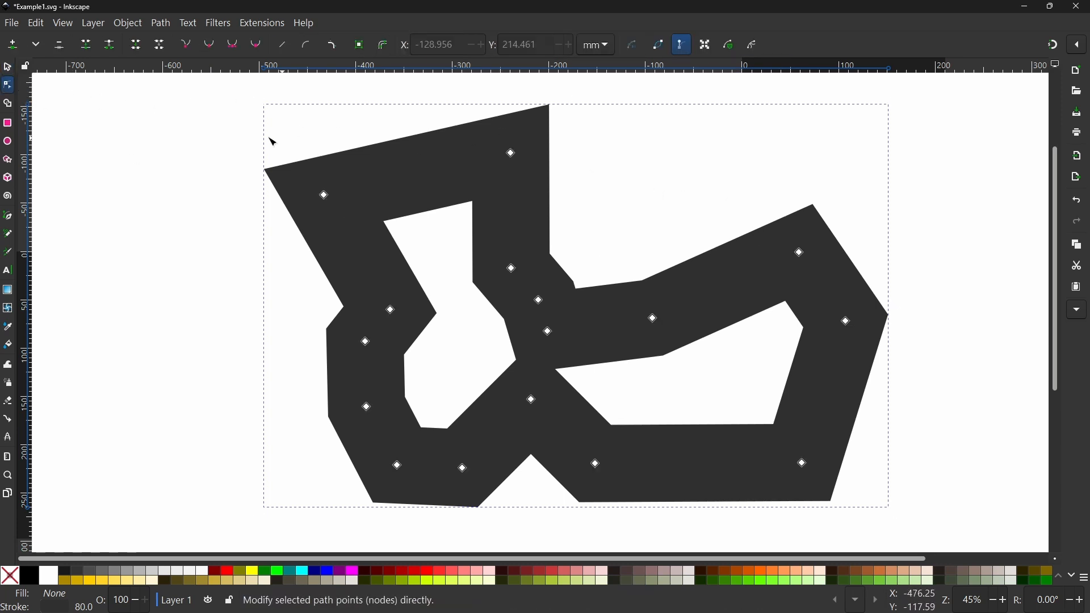
left_click_drag(218, 112, 889, 502)
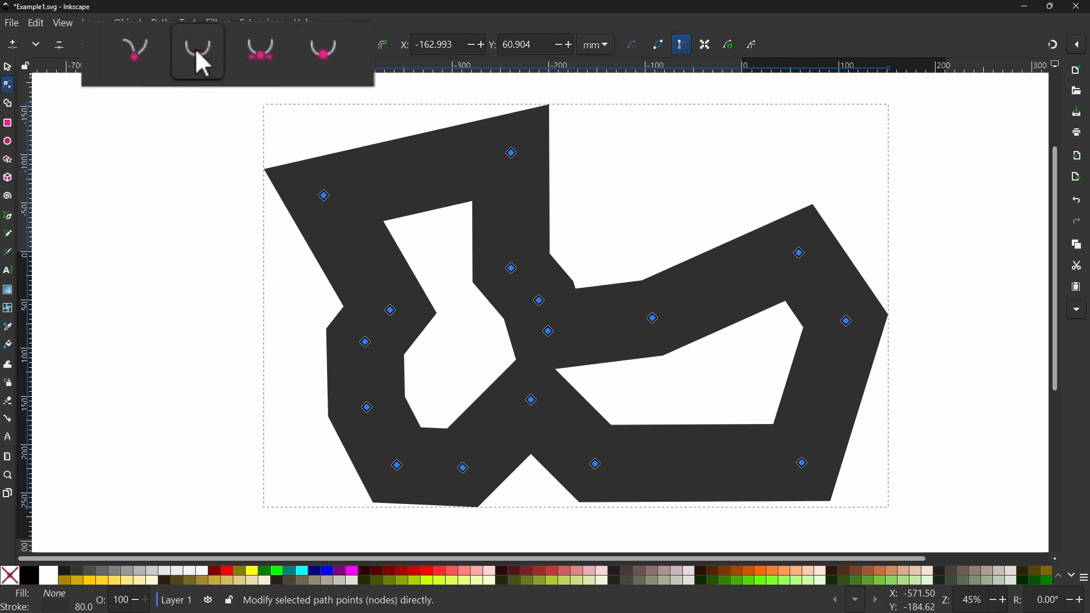
left_click(330, 52)
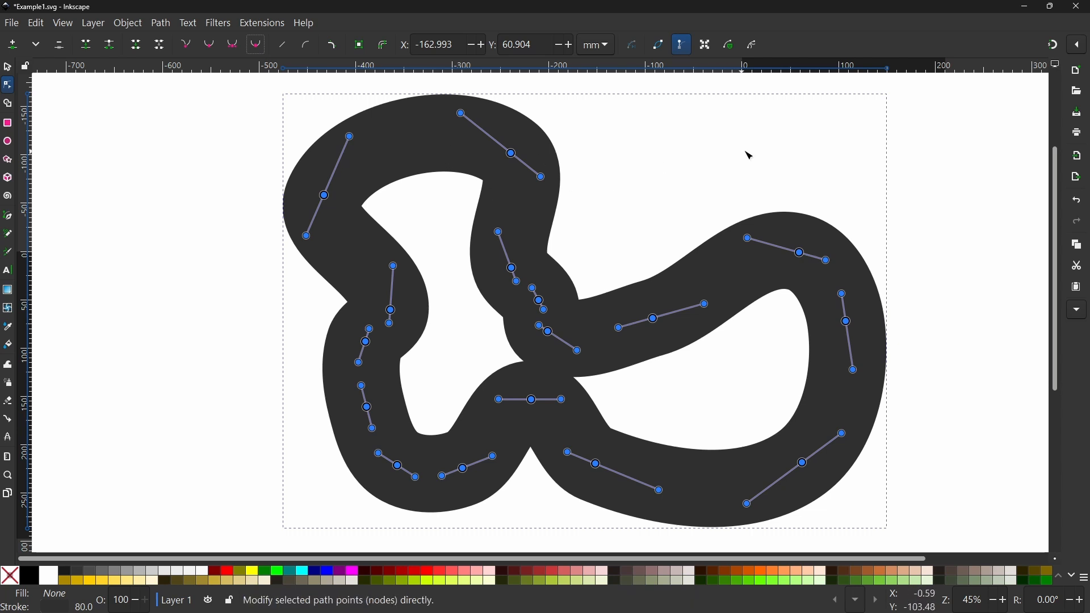
key("Escape")
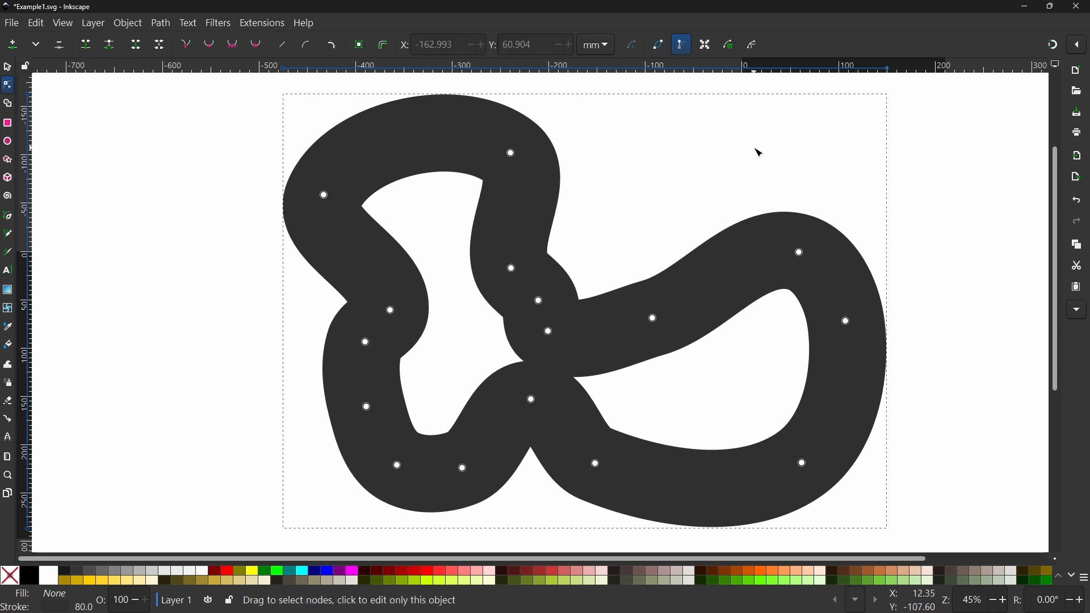
key("ctrl+s")
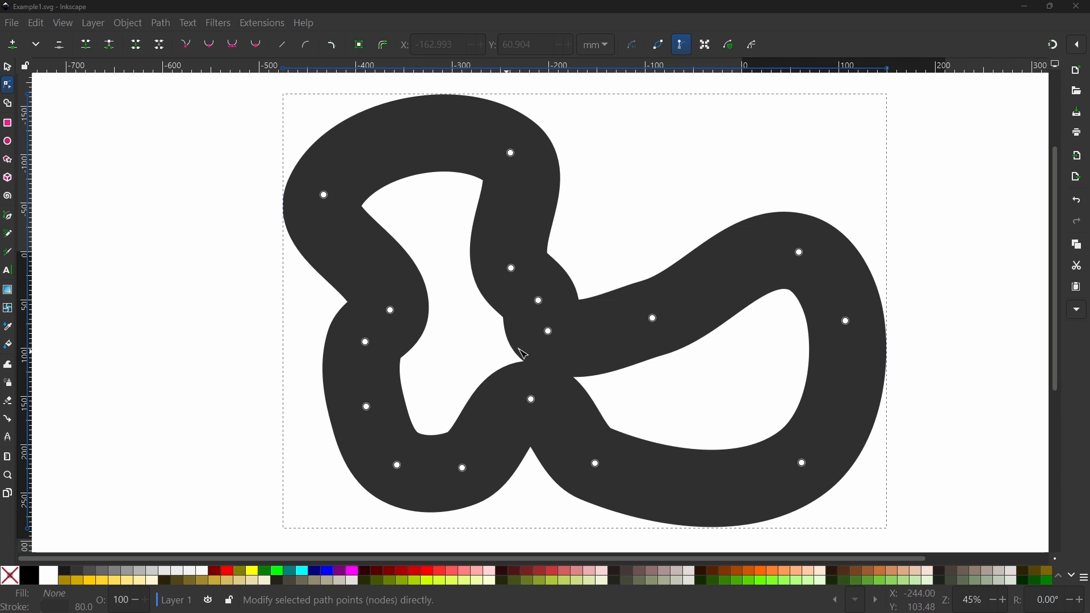
Tilt the two handles of the node at the inward bend on the boot's left side to reshape the curve.
left_click(394, 313)
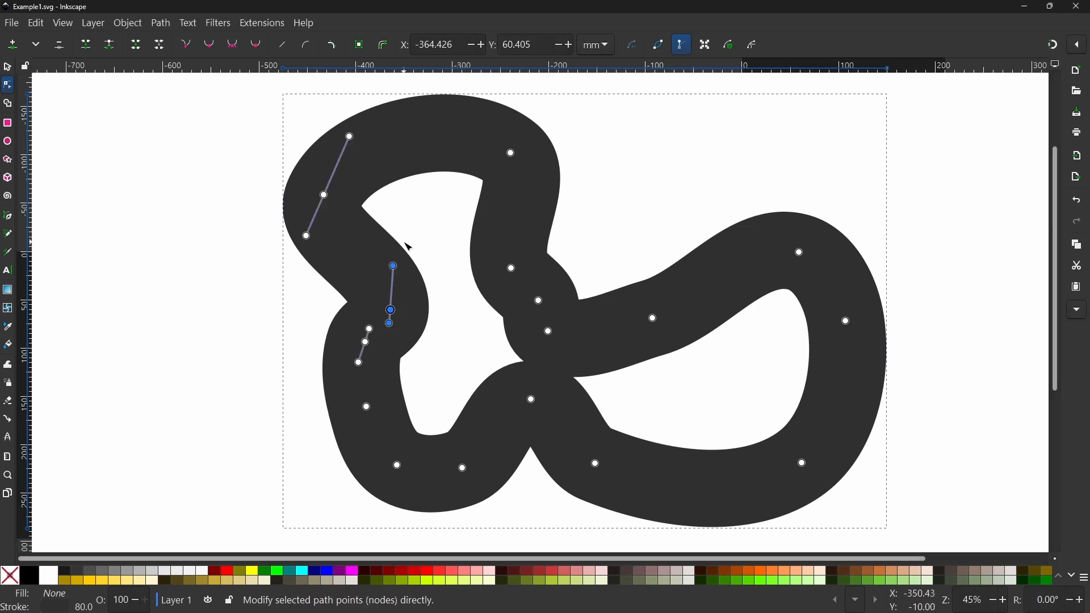
mouse_move(394, 266)
left_mouse_down()
mouse_move(399, 284)
mouse_move(411, 274)
mouse_move(394, 283)
mouse_move(400, 277)
left_mouse_up()
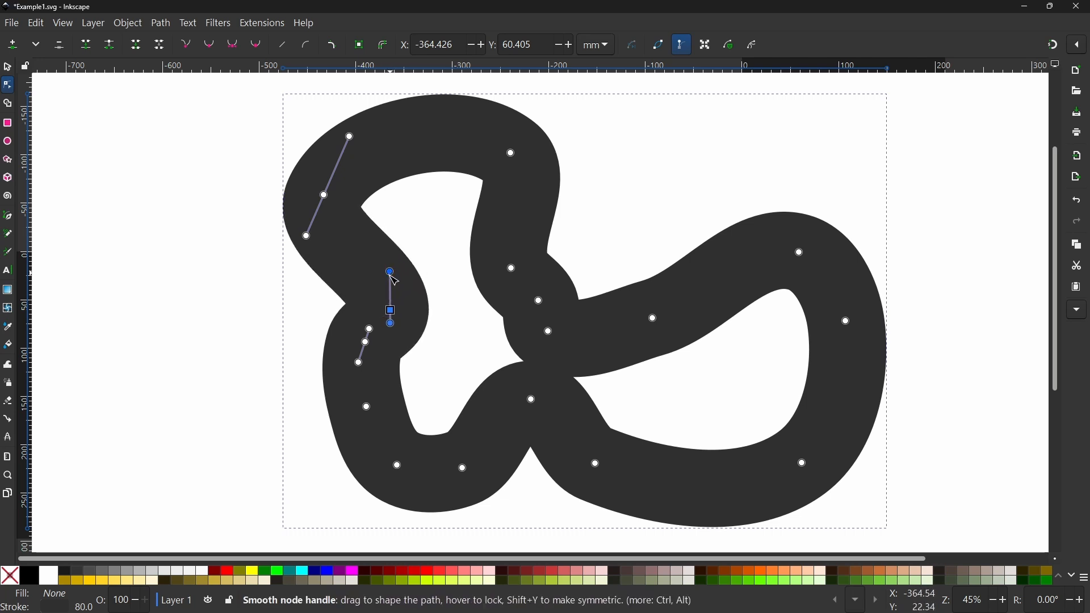
left_click_drag(388, 323, 401, 329)
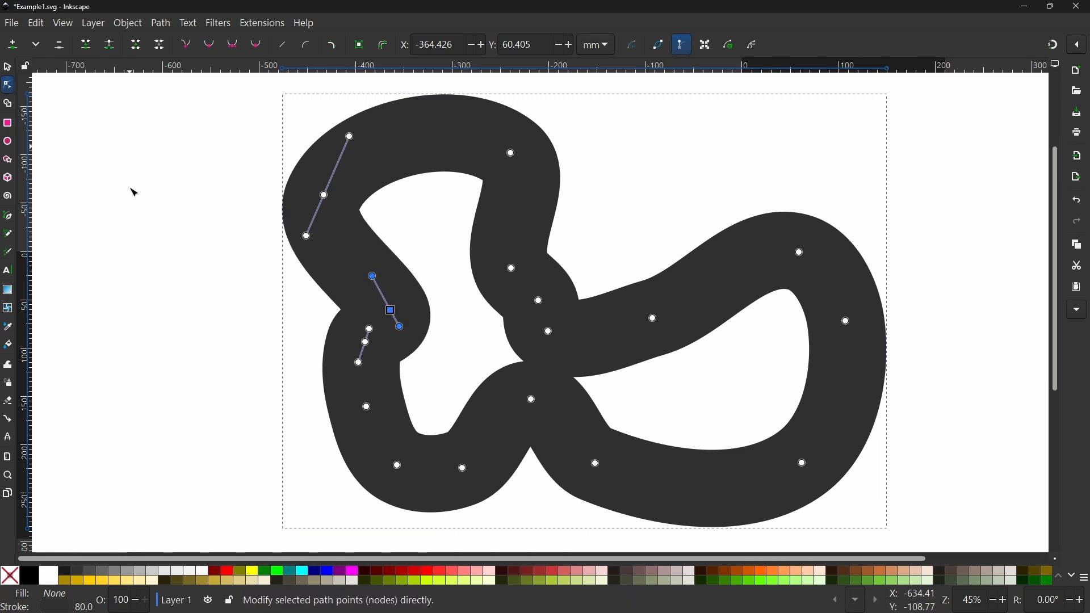
Make the left bend's node symmetric, return it to smooth, adjust its handles and move it up to about Y 42.8 mm.
left_click(256, 50)
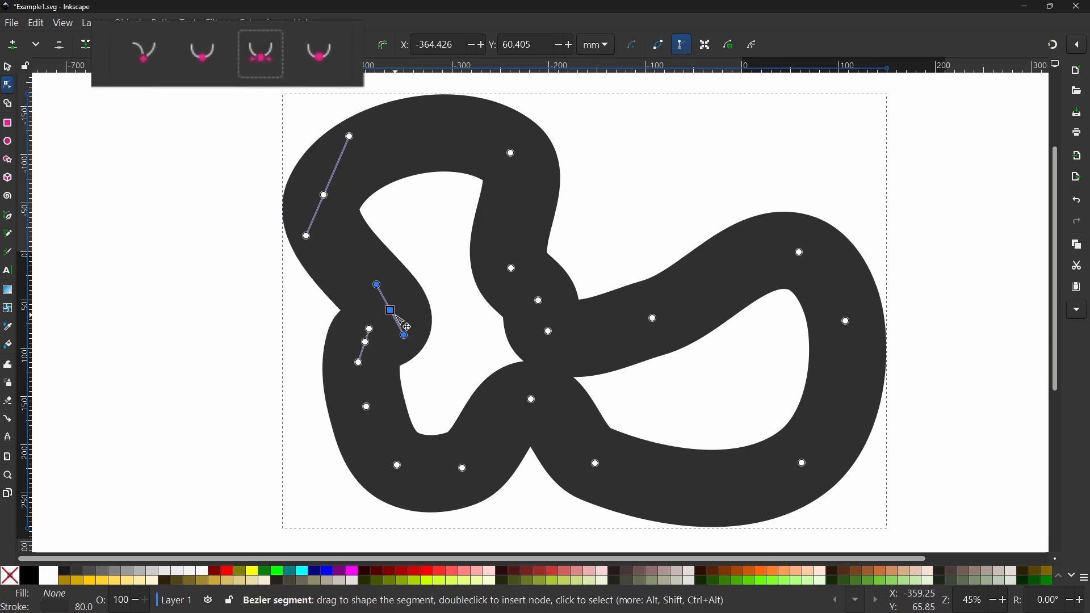
left_click(210, 72)
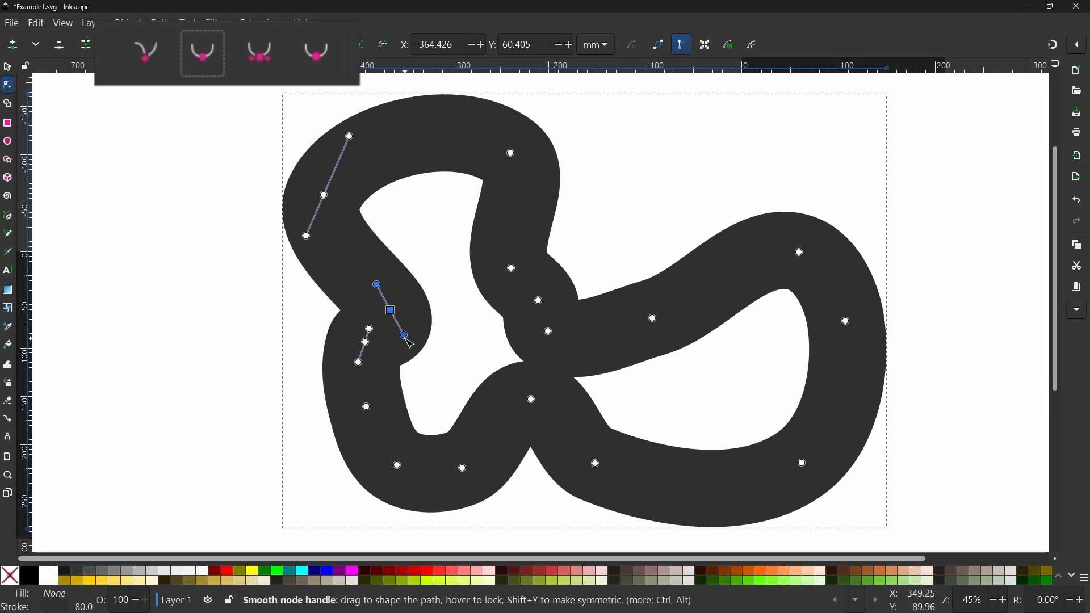
left_click_drag(405, 336, 402, 325)
left_click_drag(373, 287, 393, 298)
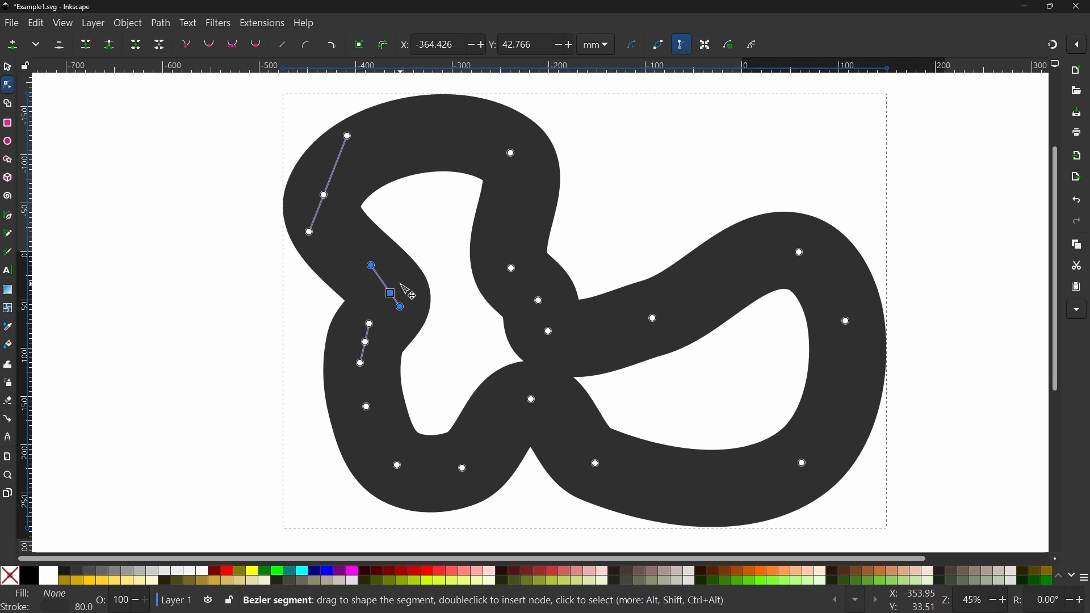
Delete the node midway along the boot's upper foot edge and shift the two adjacent bend nodes right, the lower one to about X -111, Y 85 mm.
left_click(654, 320)
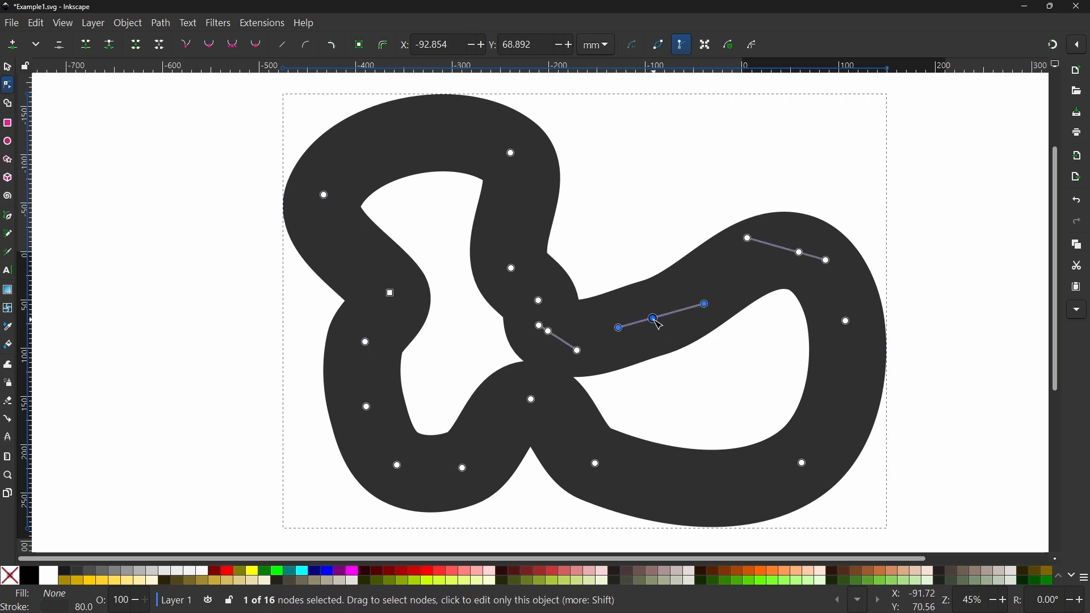
key("Delete")
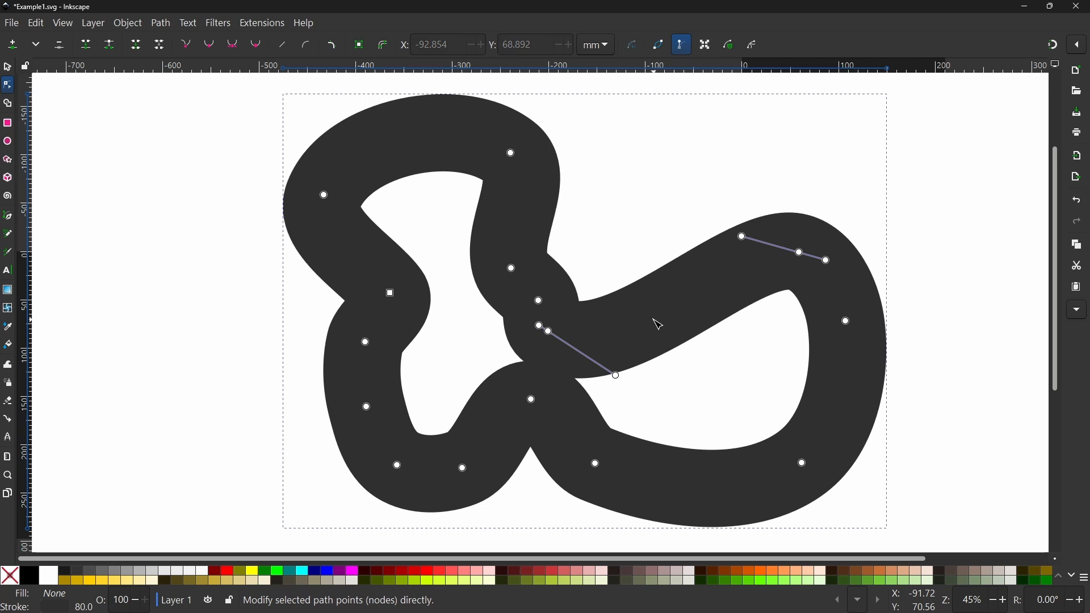
left_click_drag(552, 333, 616, 335)
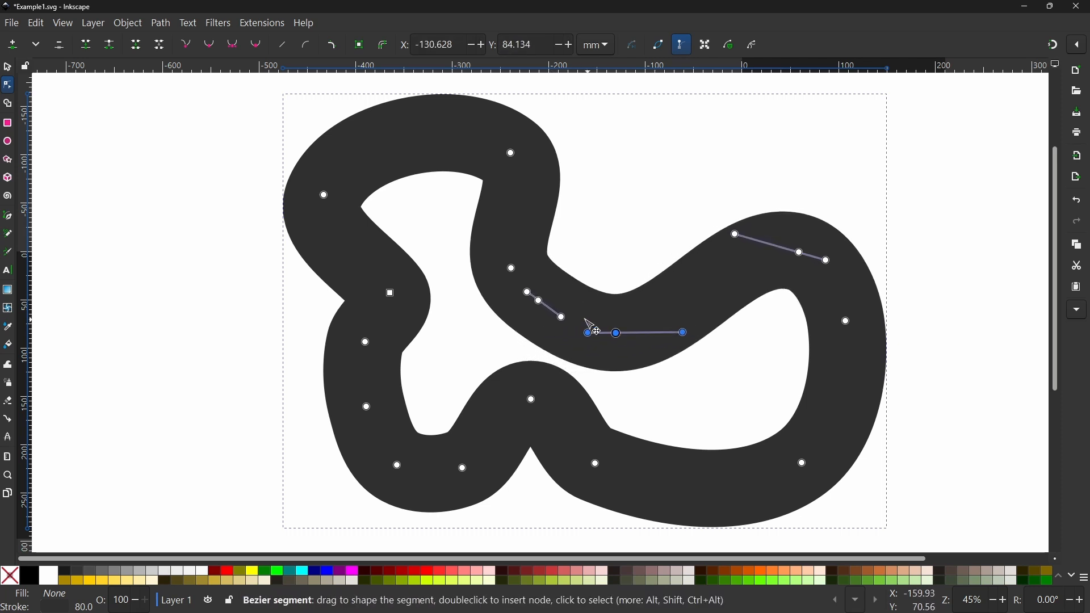
left_click_drag(545, 307, 589, 293)
left_click_drag(621, 336, 638, 336)
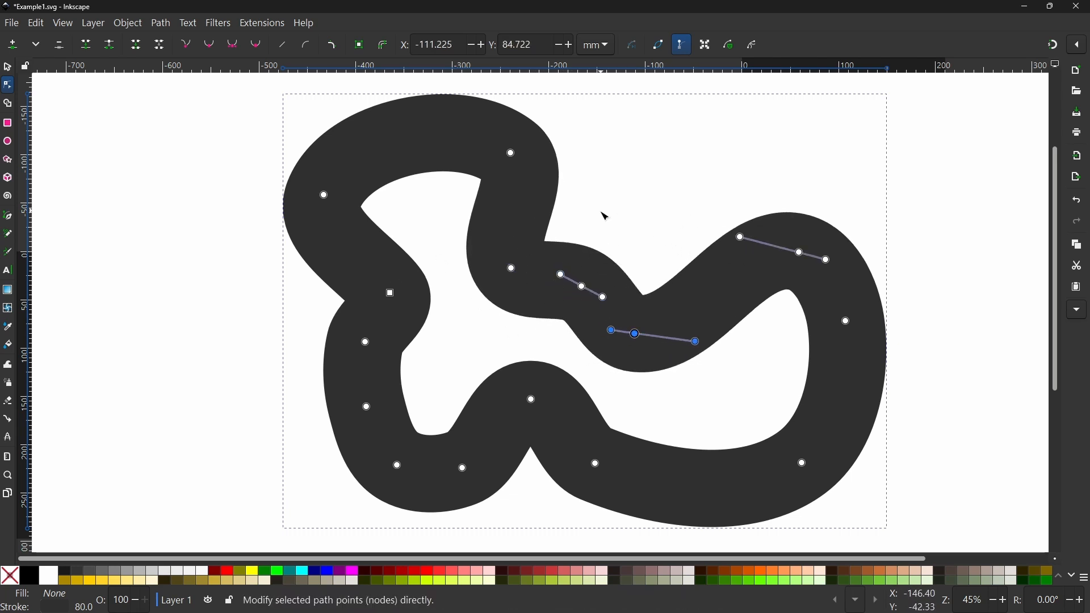
Insert a node midway between the two uppermost nodes of the track and pull it down and slightly right.
left_click(514, 156)
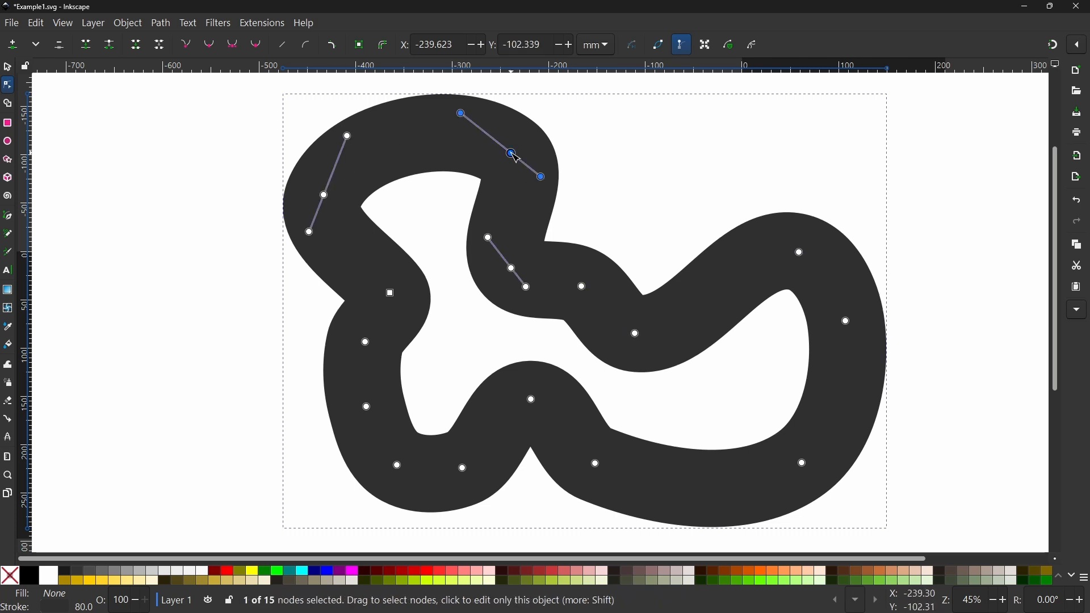
left_click(326, 197, "shift")
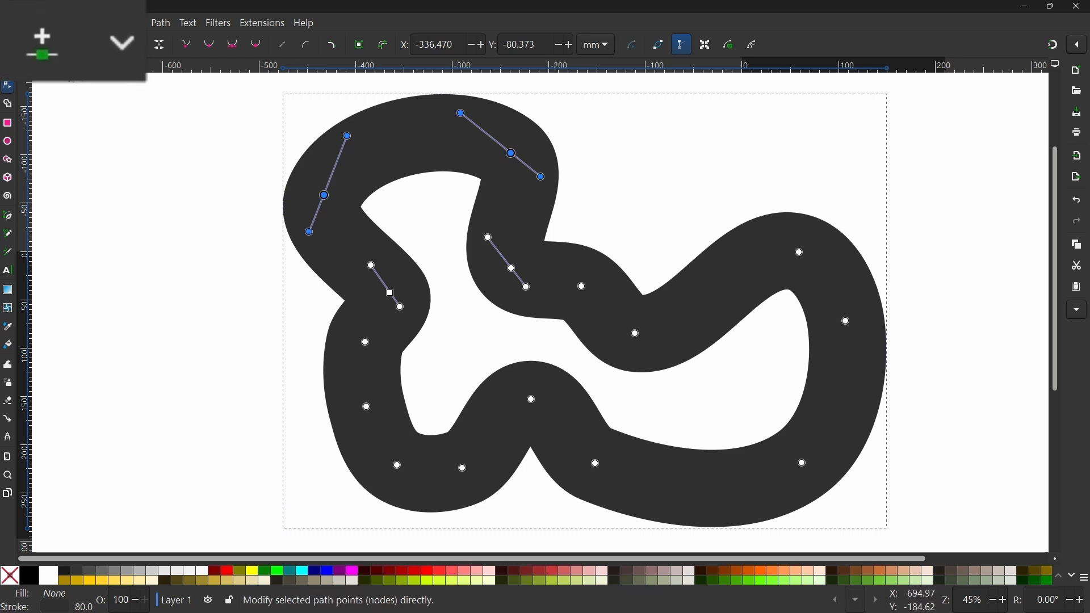
left_click(21, 50)
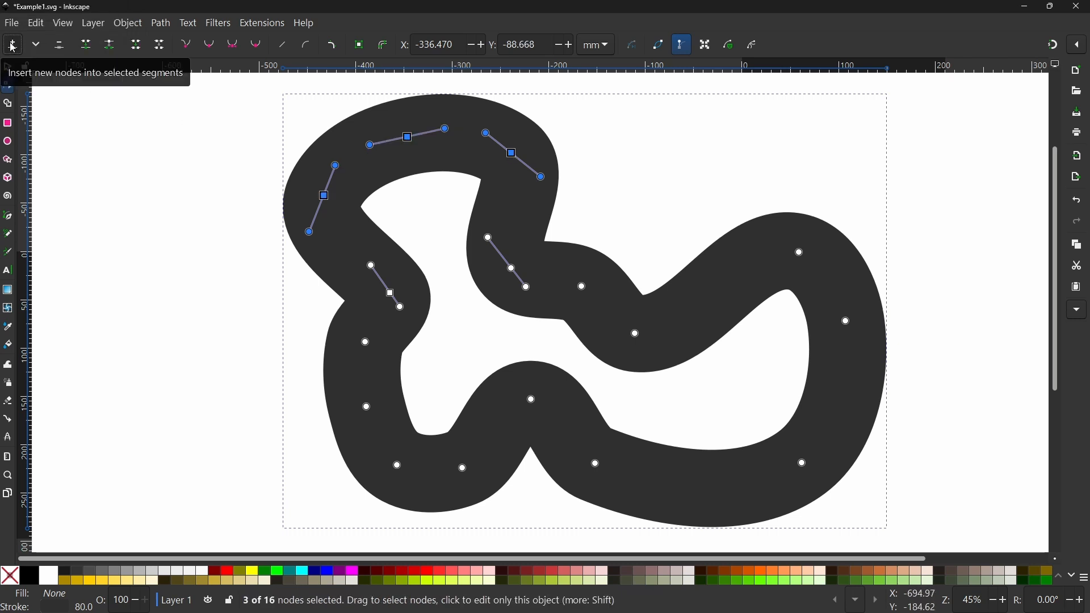
mouse_move(408, 137)
left_mouse_down()
mouse_move(407, 126)
mouse_move(415, 154)
left_mouse_up()
left_click(668, 179)
Raise the three top nodes slightly and lower the middle one to about X -337, Y -93 mm.
left_click(325, 192, "shift")
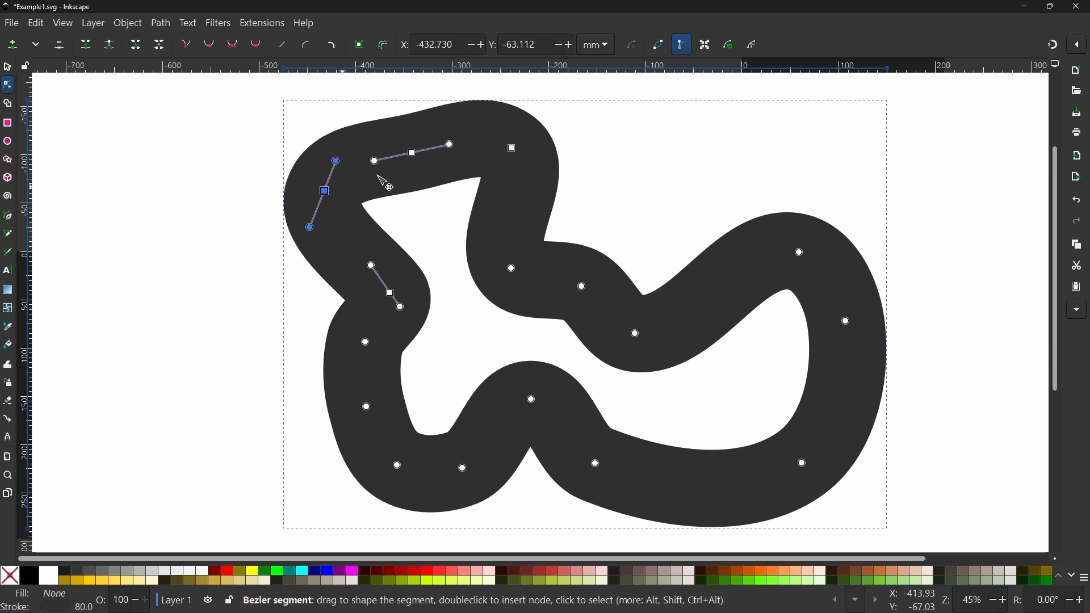
left_click(514, 148, "shift")
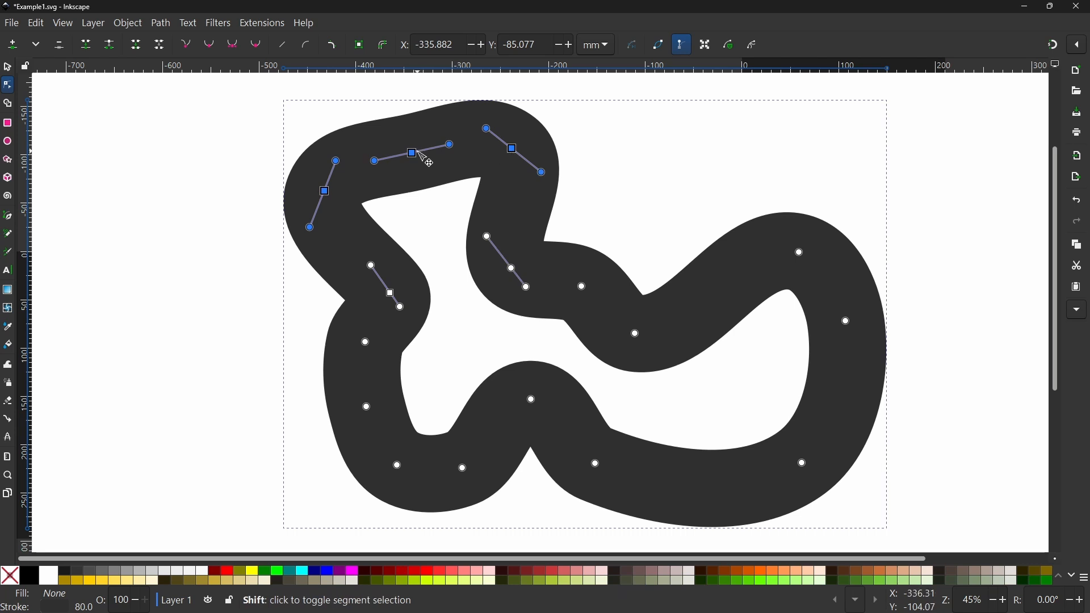
mouse_move(415, 153)
left_mouse_down()
mouse_move(423, 143)
mouse_move(418, 163)
left_mouse_up()
left_click(616, 171)
left_click(413, 150)
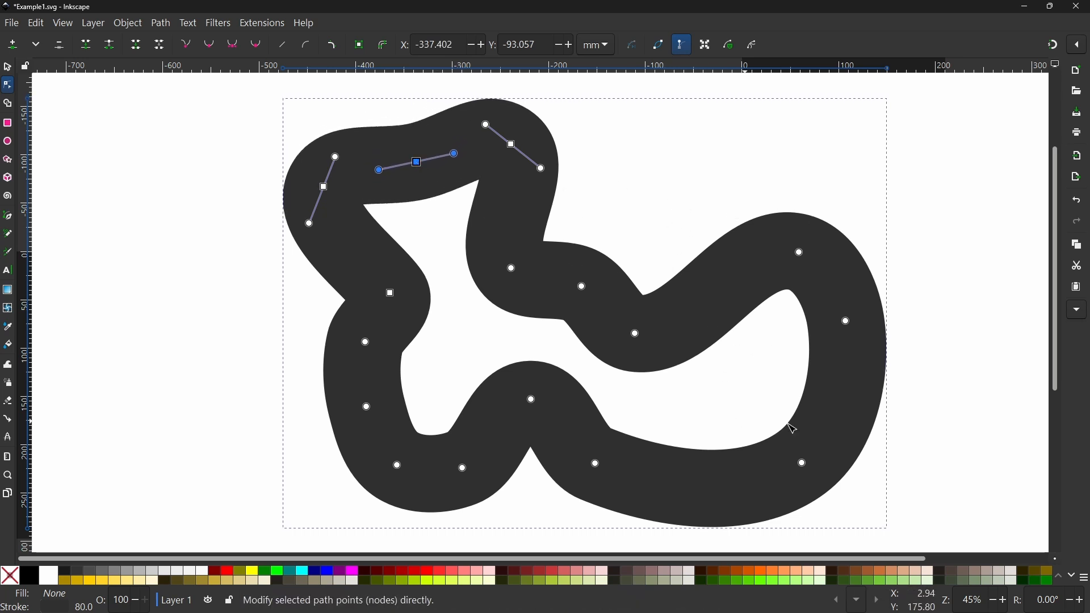
Shift the facing handles of the two nodes along the track's bottom right stretch upward to flatten the bulging segment.
left_click(801, 463)
left_click_drag(747, 503, 747, 477)
left_click_drag(659, 490, 655, 465)
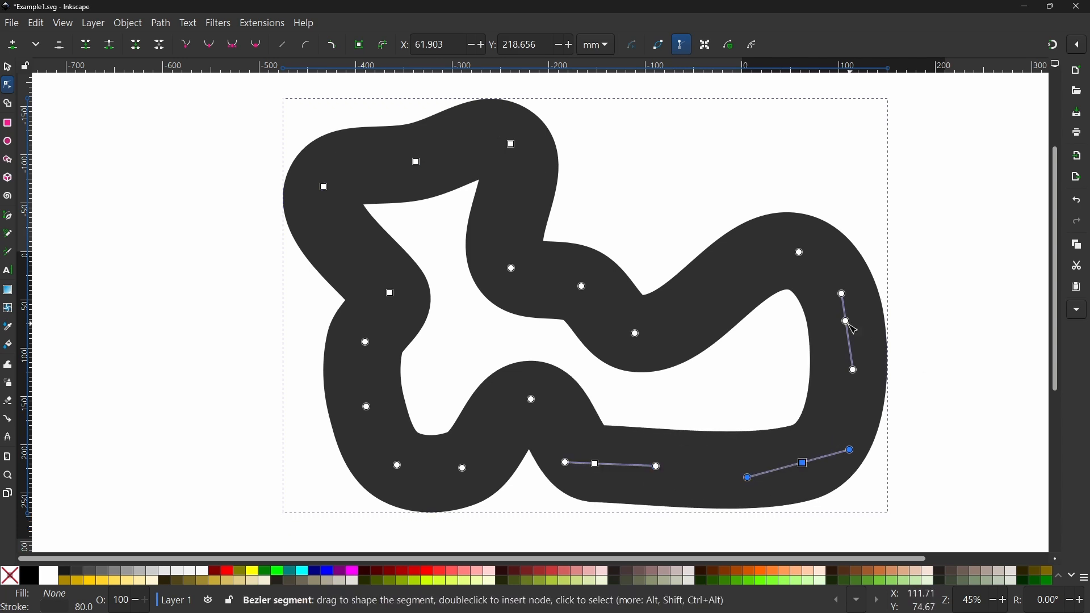
Move the track's right-edge node outward, lengthen its lower handle, and extend the right handle of the top-right bend node.
left_click_drag(845, 321, 862, 335)
left_click_drag(867, 382, 863, 423)
mouse_move(833, 260)
left_mouse_down()
mouse_move(817, 253)
mouse_move(850, 261)
left_mouse_up()
Adjust the handle below the left inward bend and move the bend's node to about X -380, Y 31 mm.
left_click(635, 334)
left_click_drag(370, 324, 369, 318)
left_click_drag(390, 293, 375, 281)
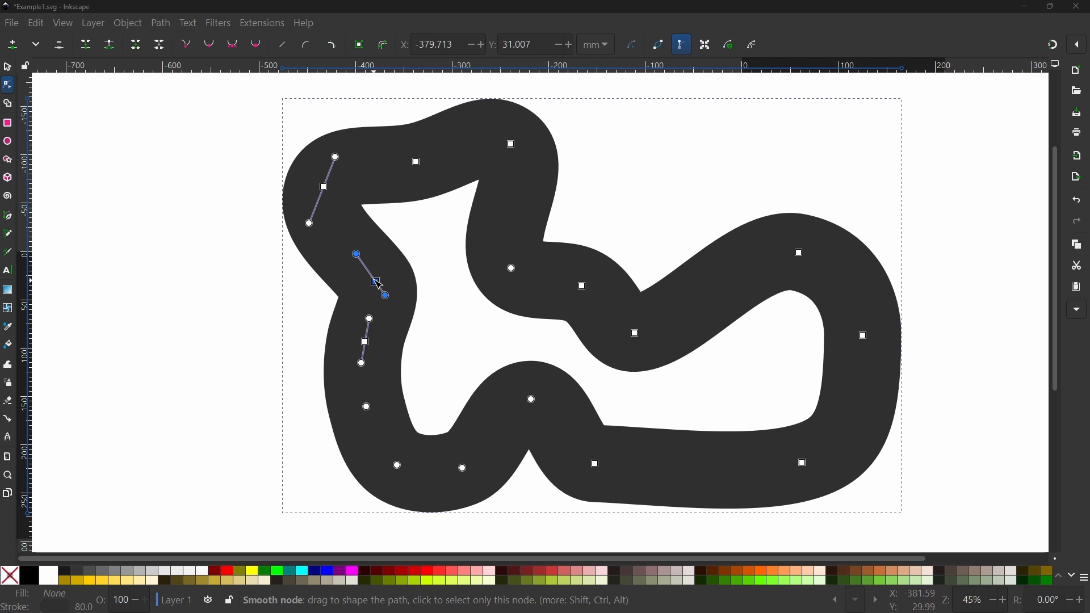
Convert the track's stroke to a path and save the document.
left_click(8, 69)
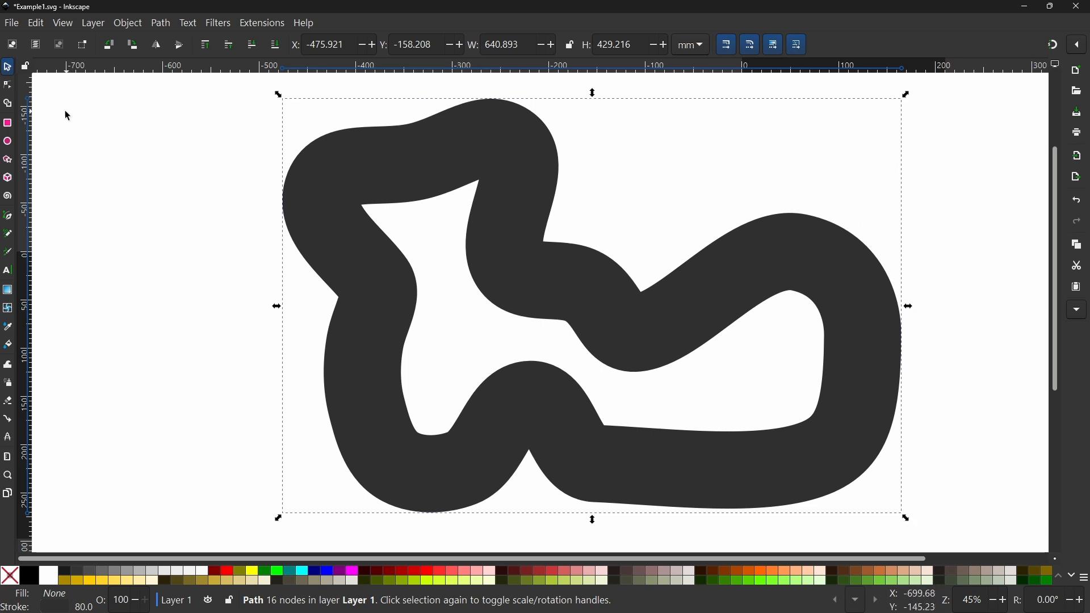
left_click(8, 87)
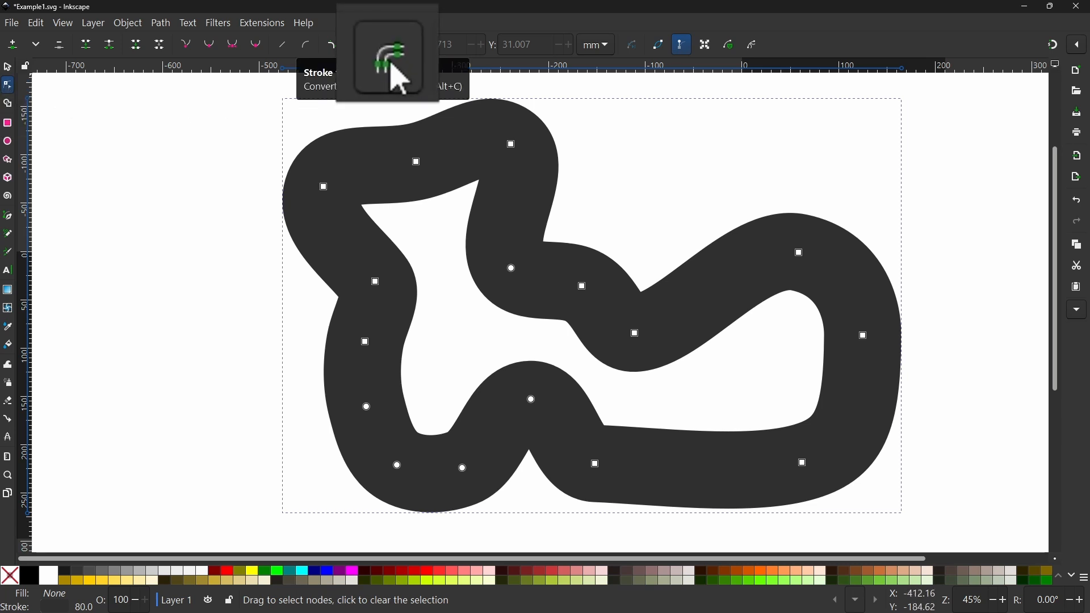
left_click(384, 45)
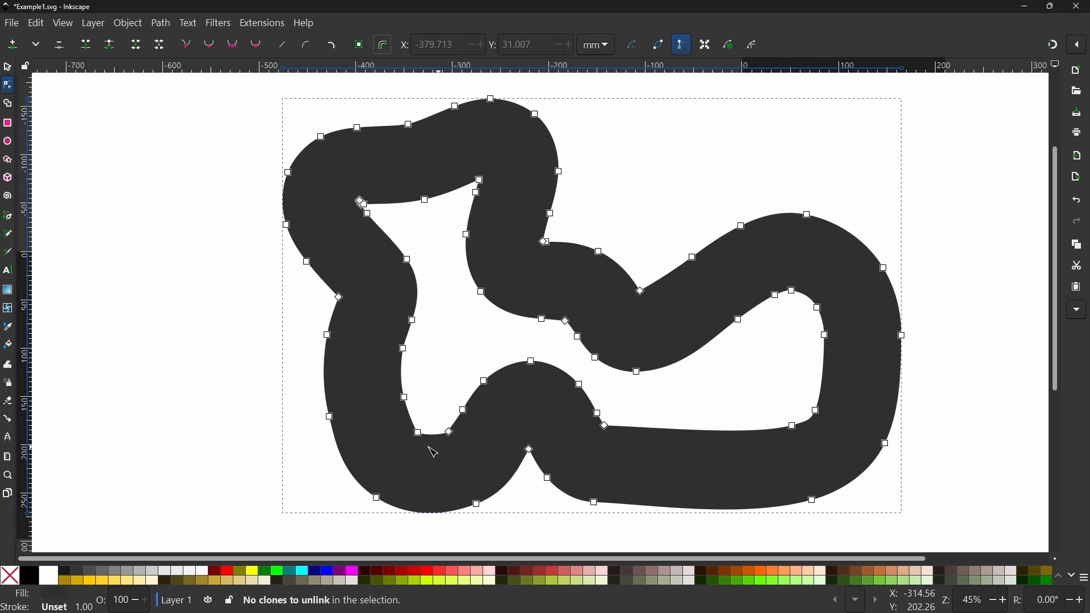
key("ctrl+s")
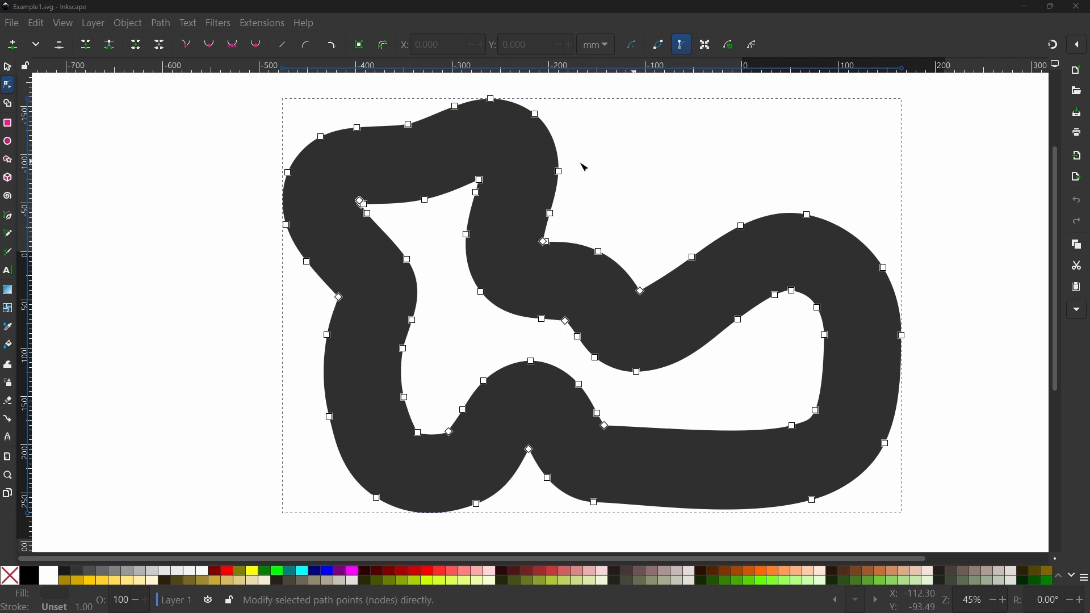
Delete the cluster of stray nodes inside the dark shape beside the upper-left inner corner.
left_click(805, 144)
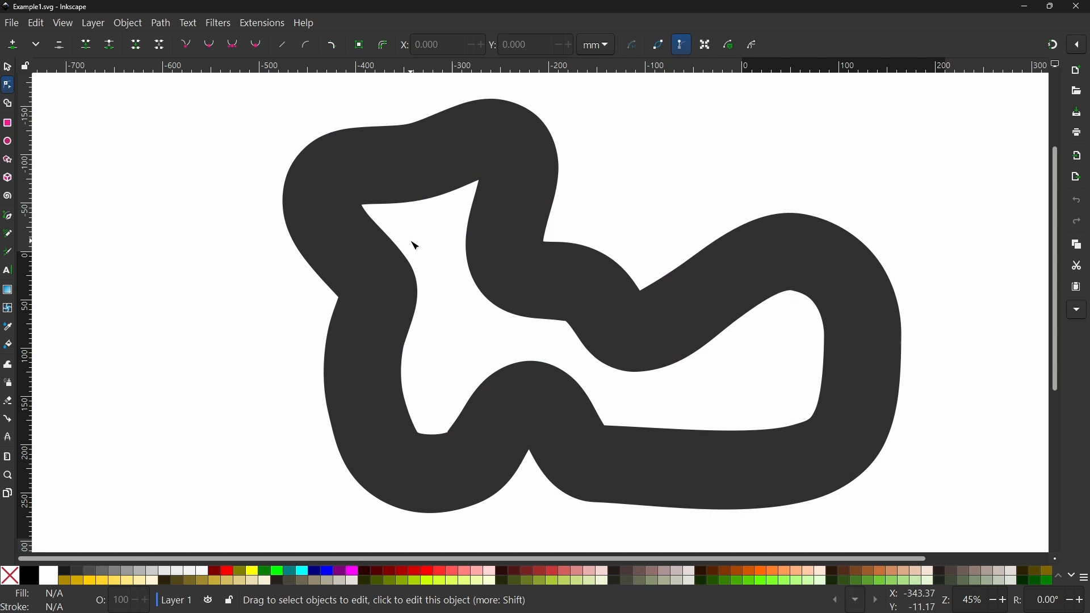
left_click(535, 142)
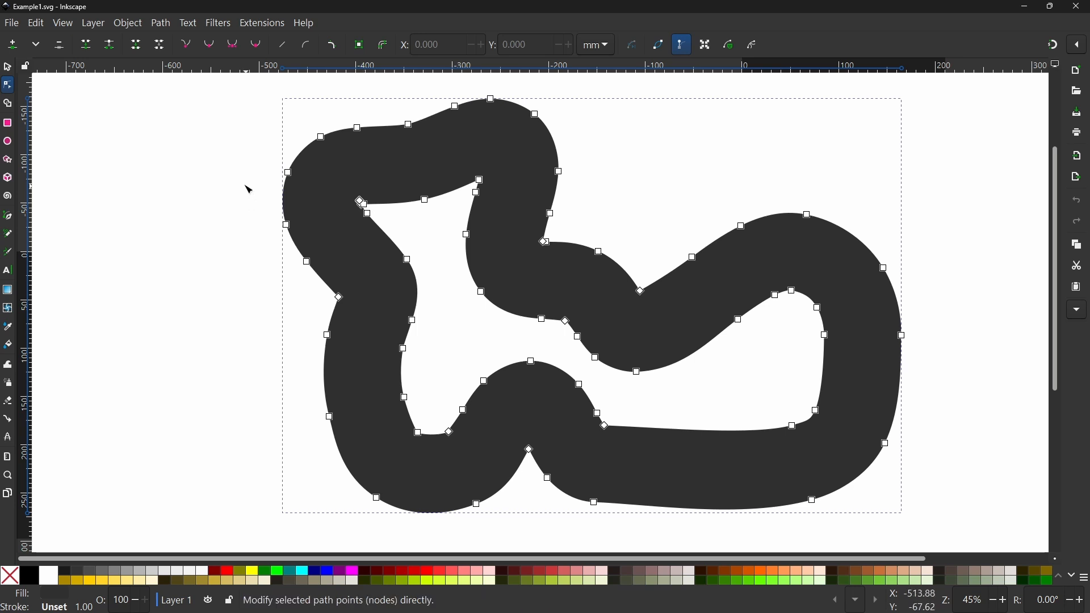
left_click_drag(216, 173, 391, 254)
scroll(520, 264, "up", 1)
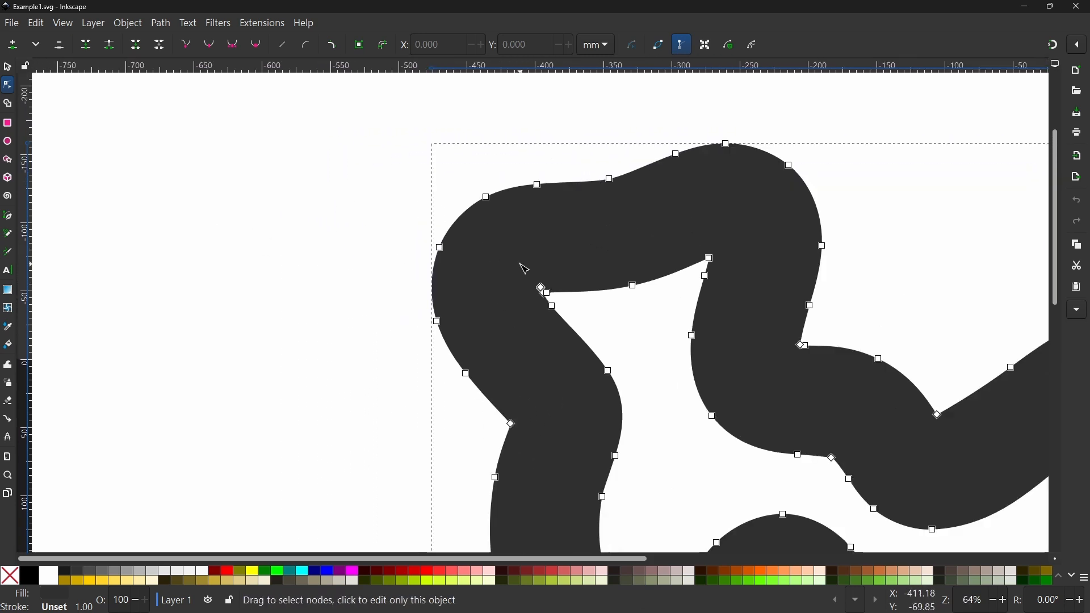
scroll(525, 269, "up", 4)
left_click_drag(724, 436, 646, 346)
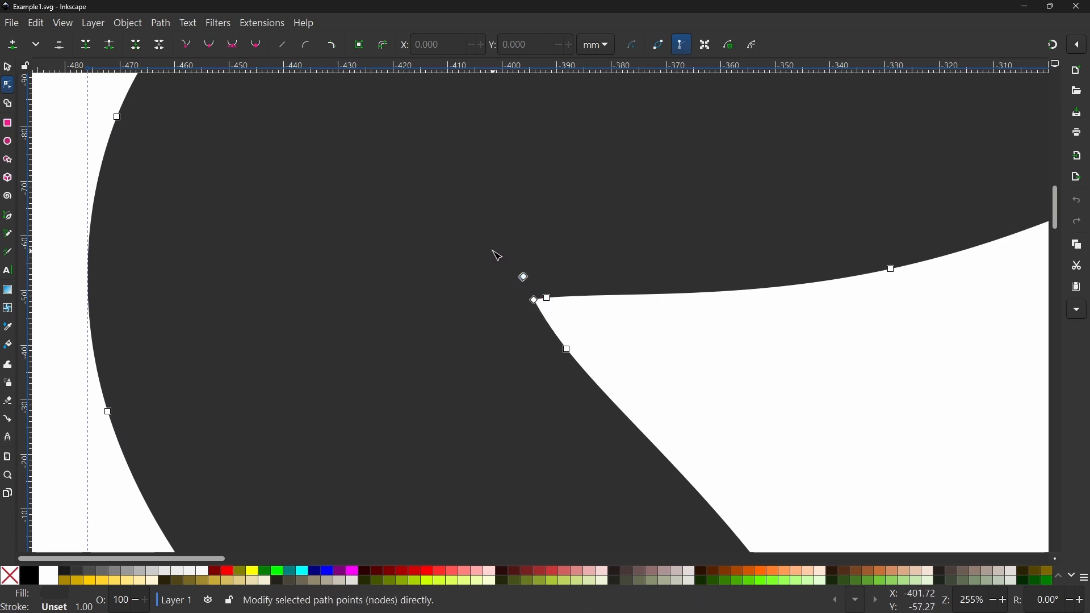
left_click_drag(494, 251, 536, 295)
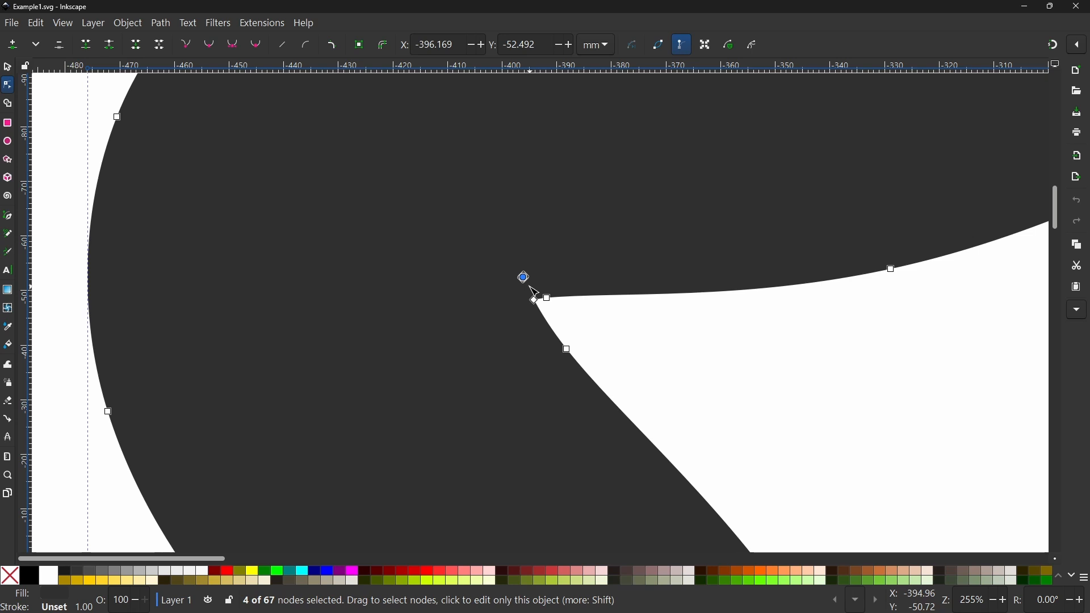
key("Delete")
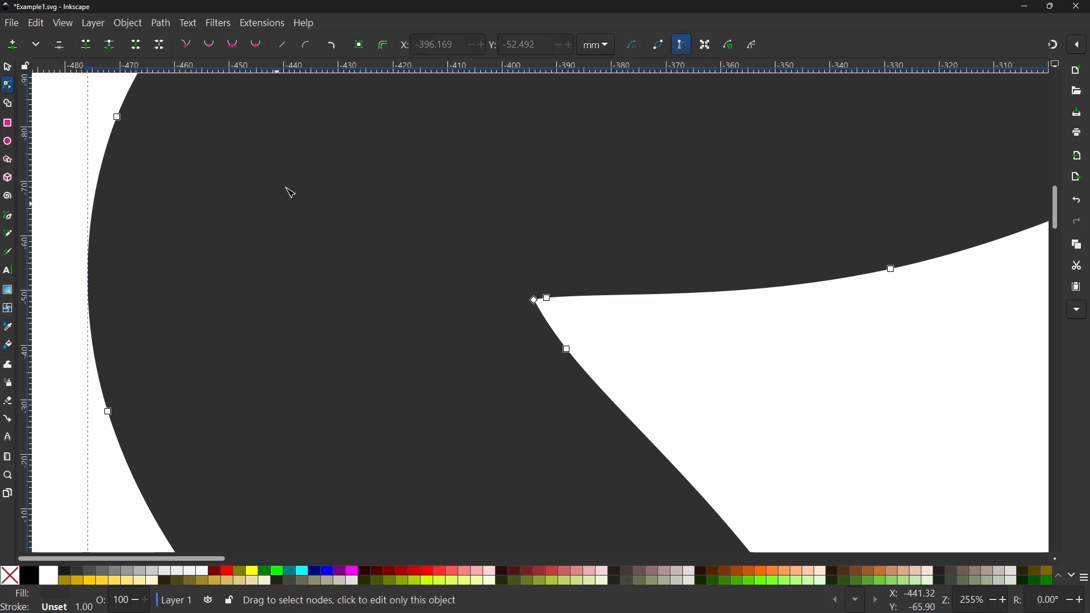
Delete the two extra nodes on either side of the upper-left inner corner and re-angle the corner's two handles.
left_click(550, 303)
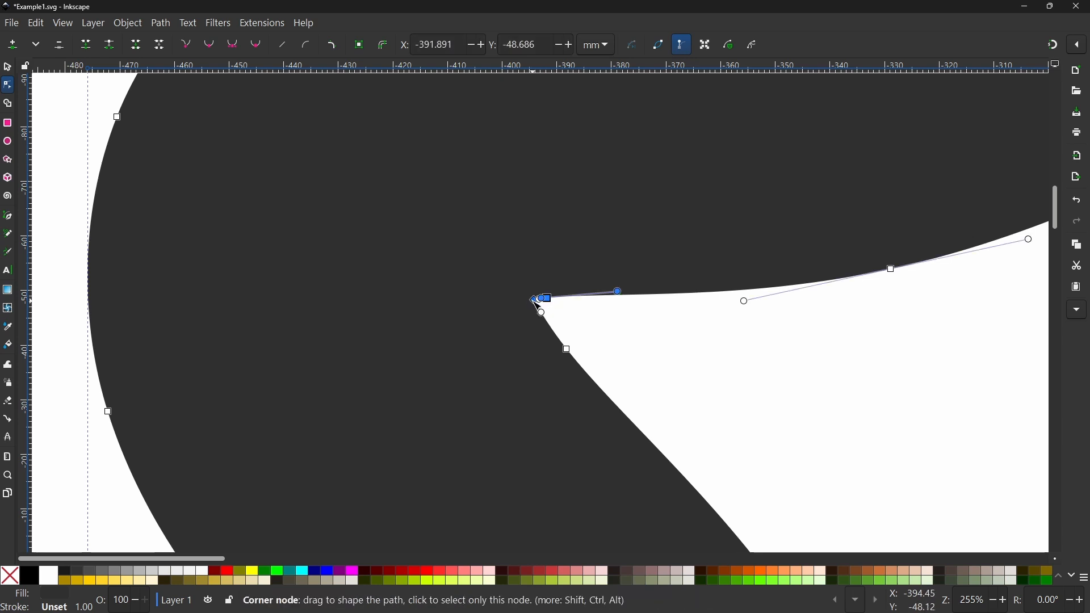
left_click(541, 312)
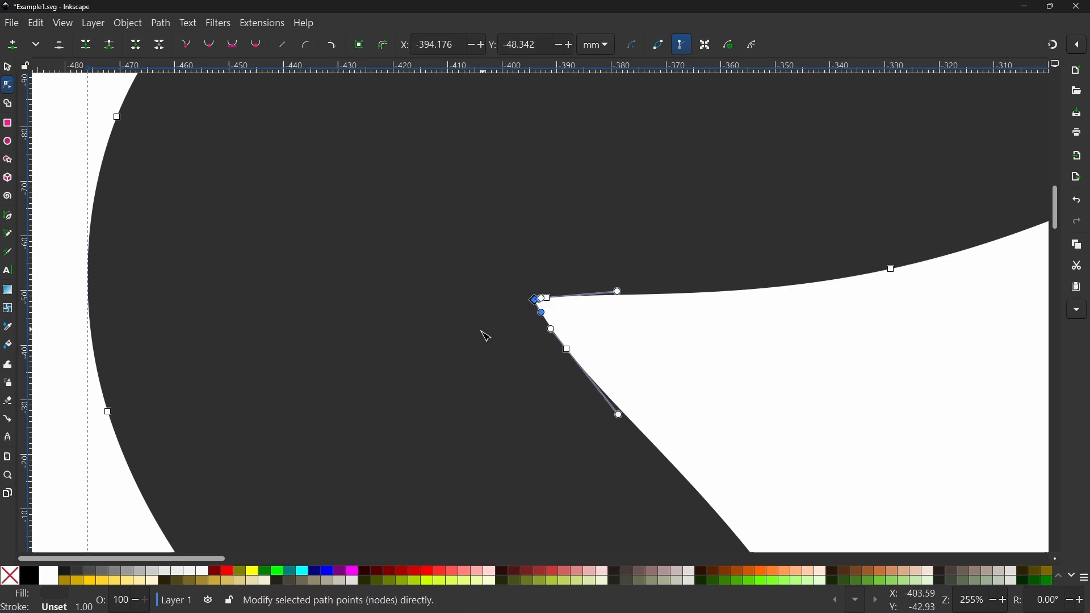
left_click(554, 302)
key("Delete")
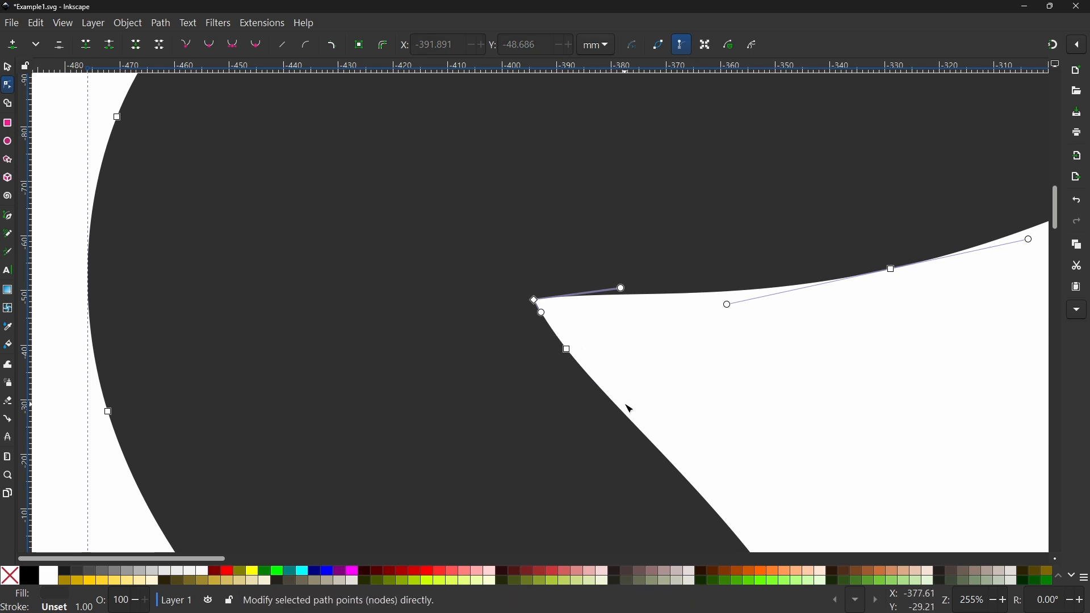
left_click(568, 350)
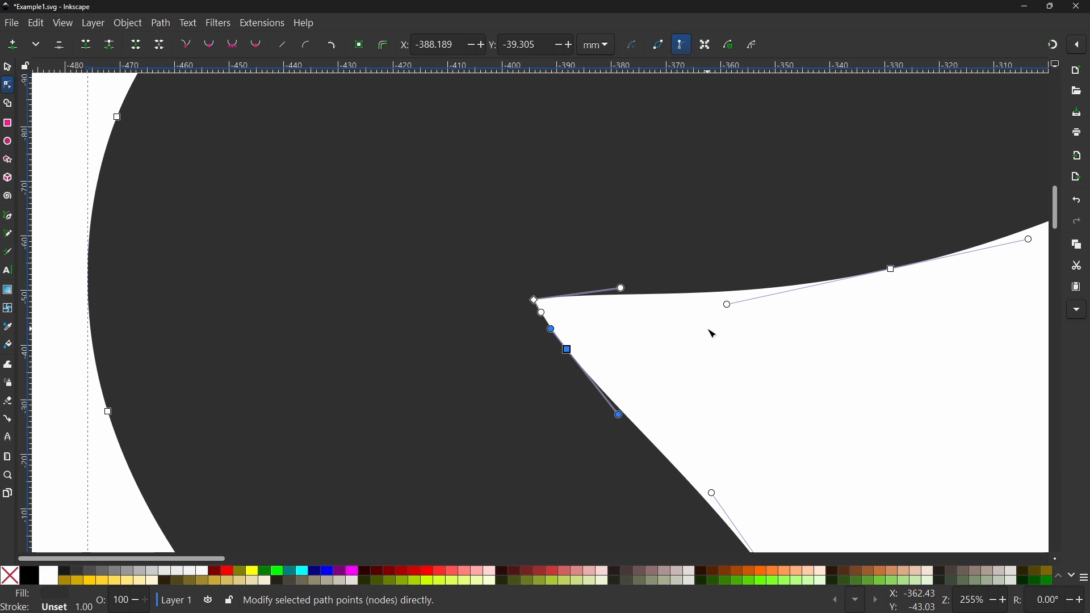
key("Delete")
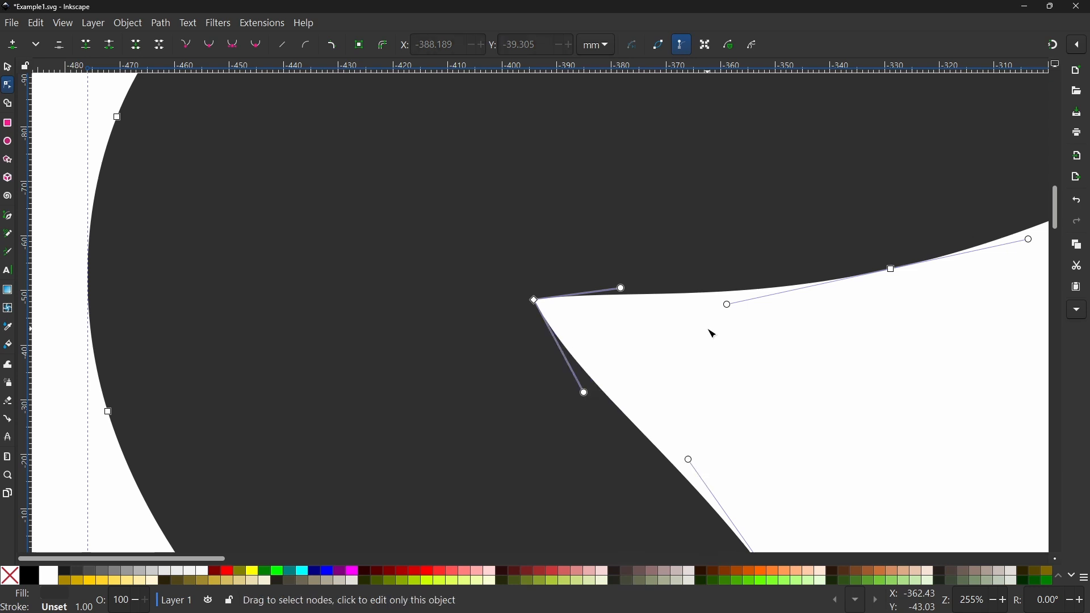
left_click_drag(585, 393, 592, 381)
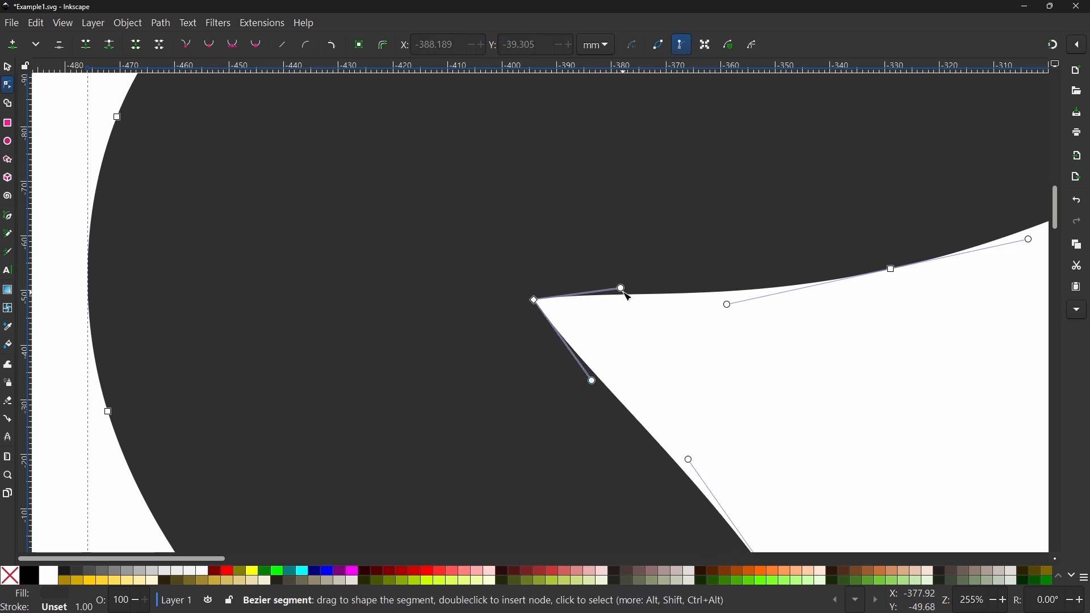
left_click_drag(623, 290, 623, 299)
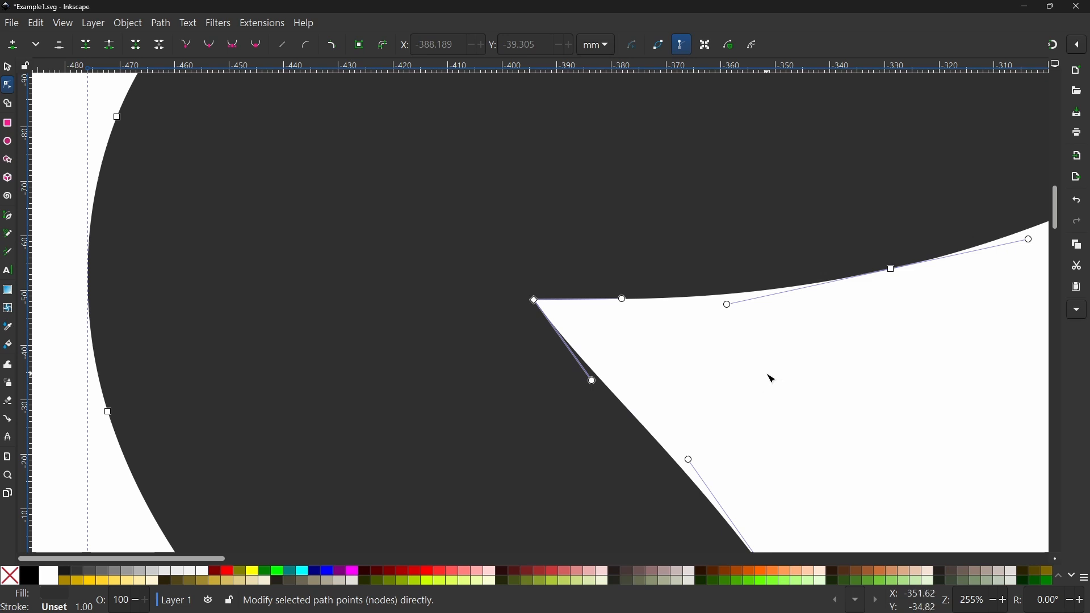
Delete the extra node just below the upper-right inner corner of the track.
scroll(783, 409, "down", 2)
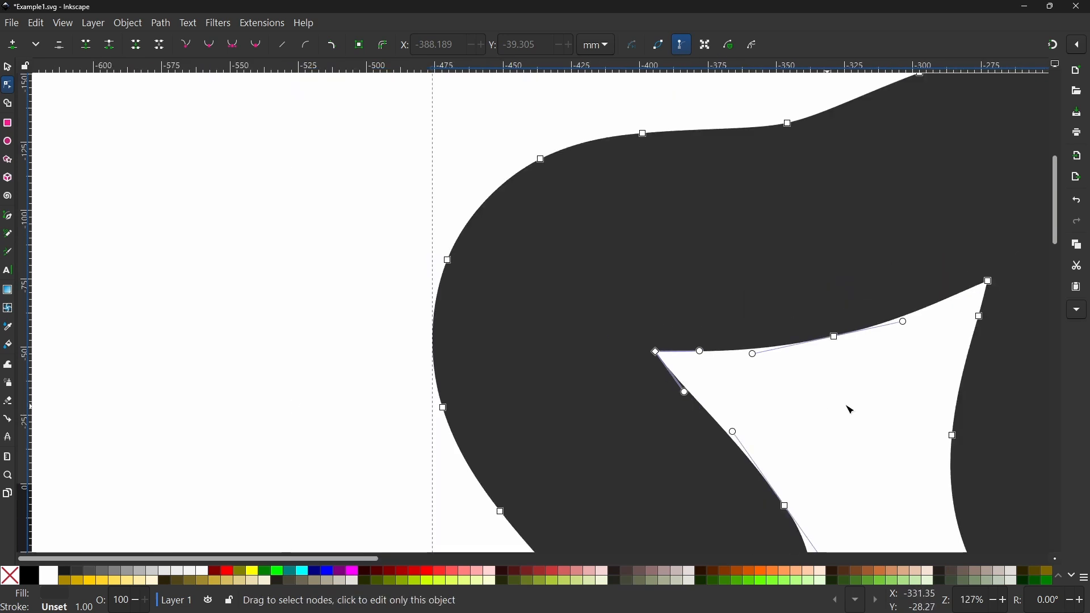
scroll(847, 409, "right", 10)
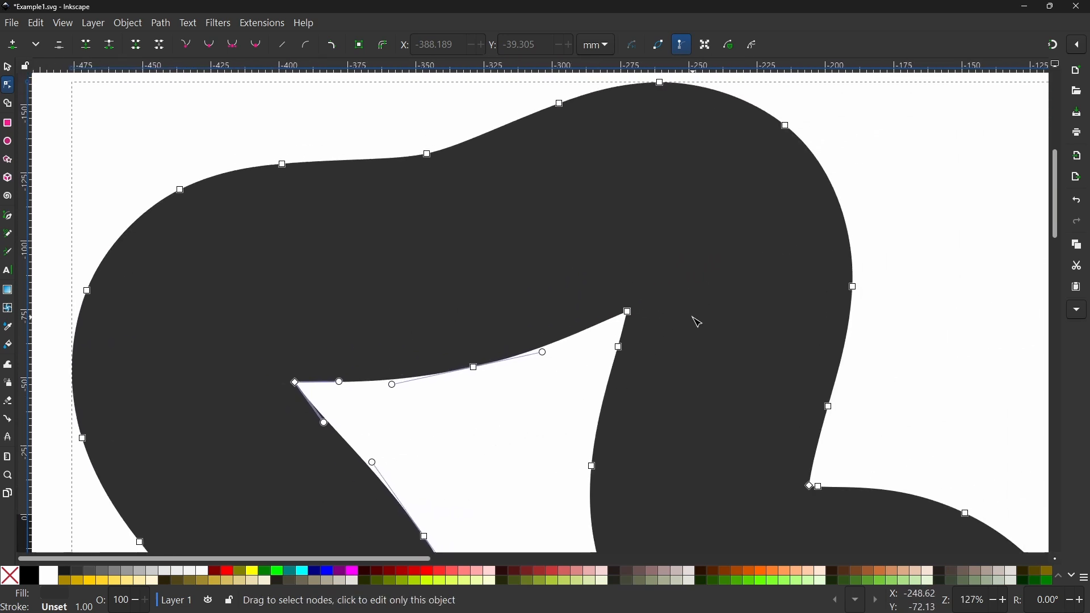
scroll(697, 320, "up", 2)
left_click(564, 307)
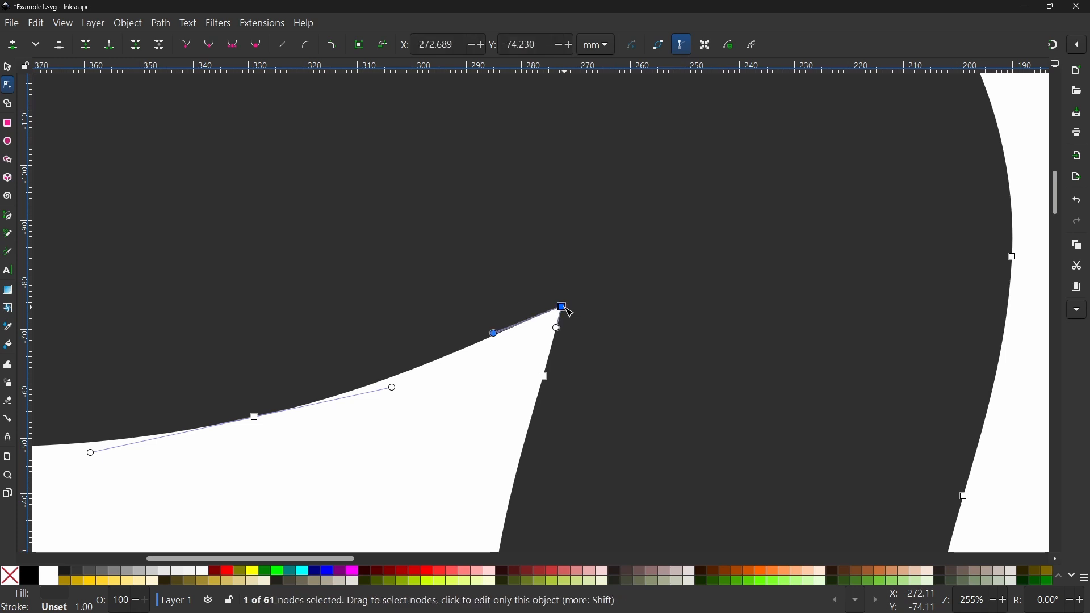
left_click(544, 377)
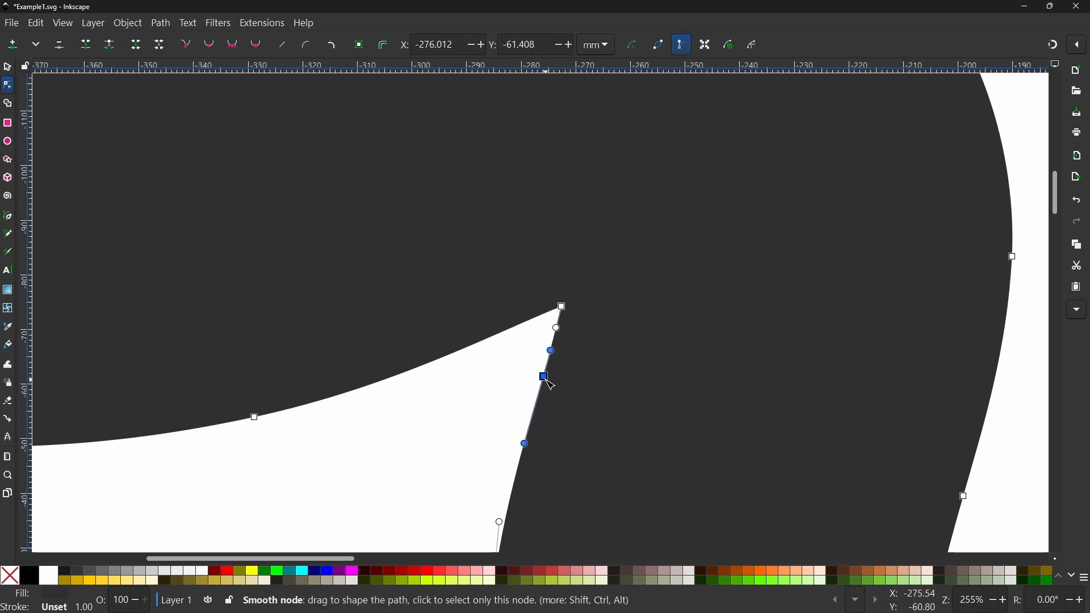
key("Delete")
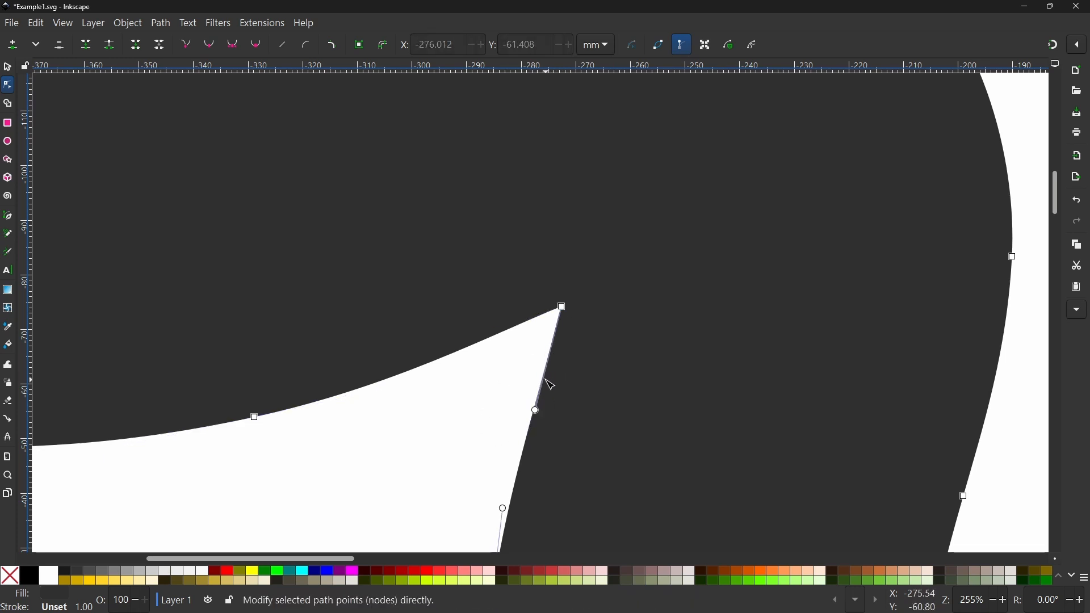
left_click(563, 308)
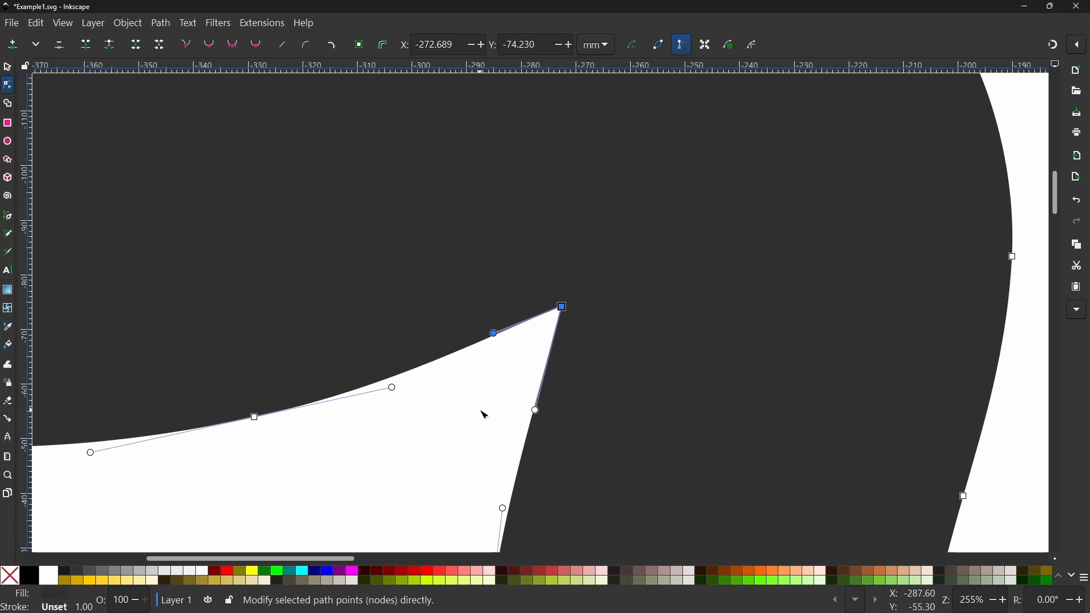
left_click(530, 372)
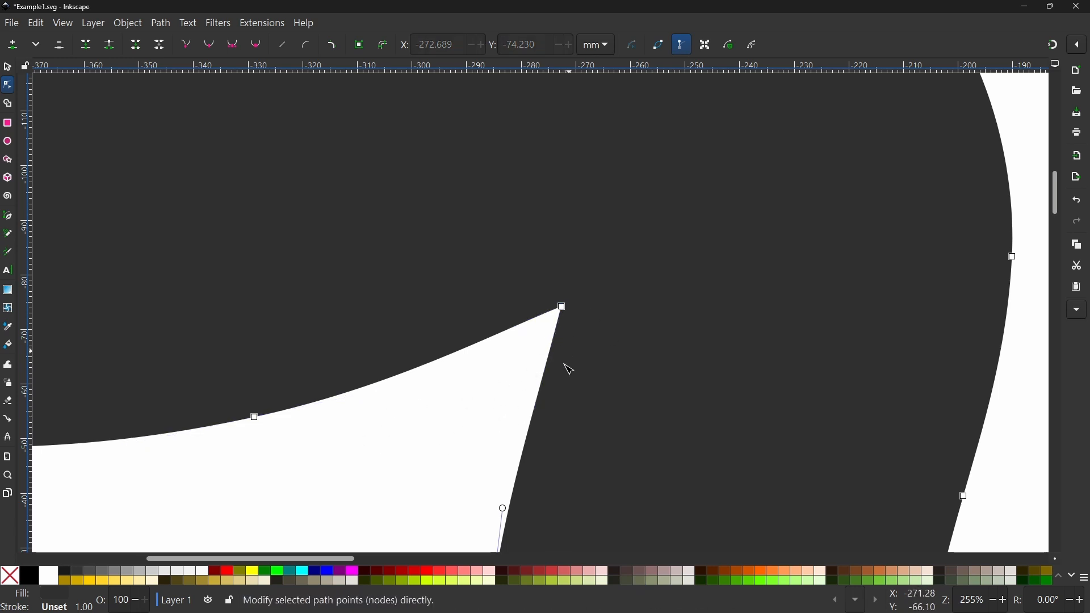
Delete the extra node beside the outer corner right of the track's upper bend and nudge that corner node slightly down and outward.
scroll(468, 435, "down", 3)
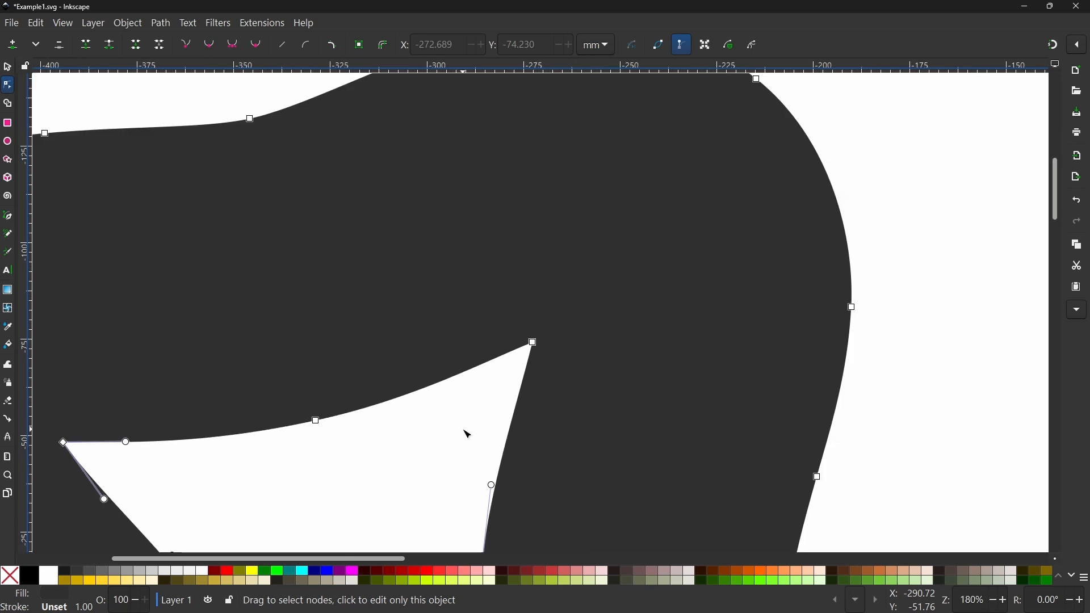
scroll(792, 311, "down", 5)
left_click_drag(778, 266, 690, 220)
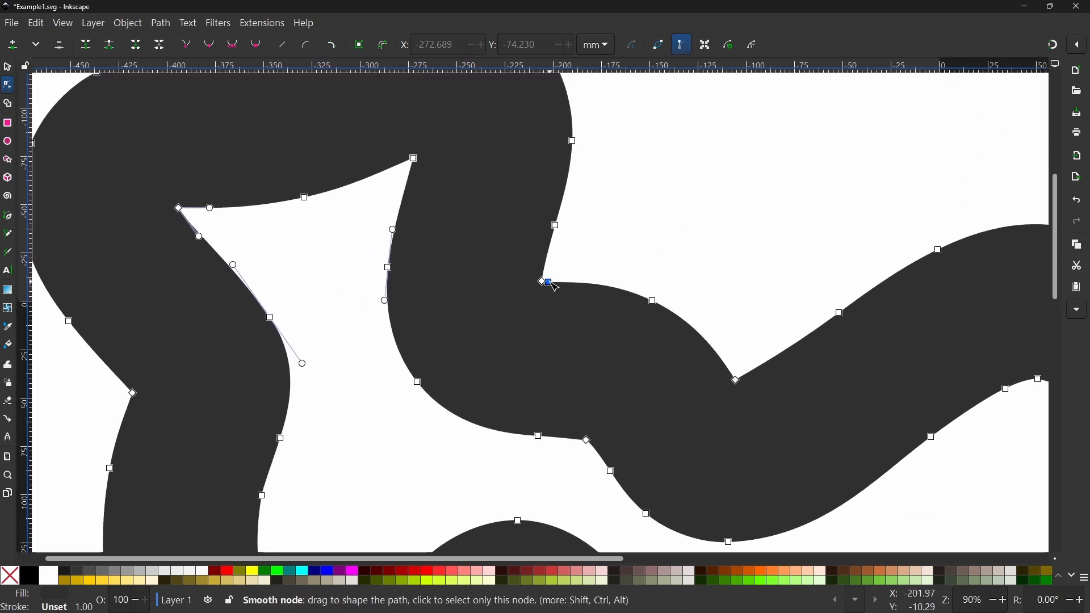
scroll(543, 289, "up", 4)
scroll(542, 290, "up", 2)
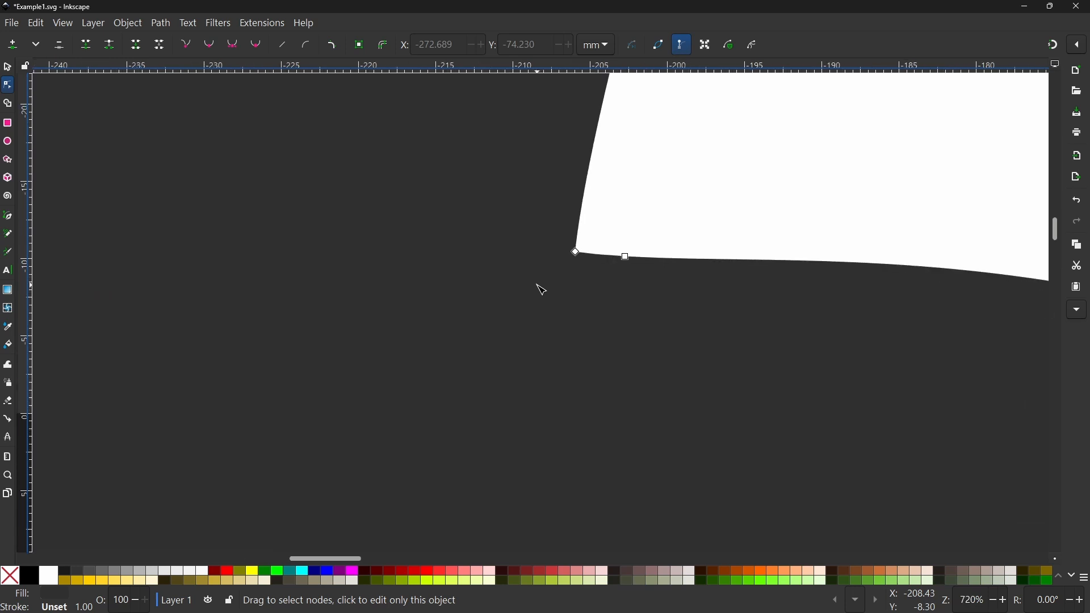
left_click(626, 258)
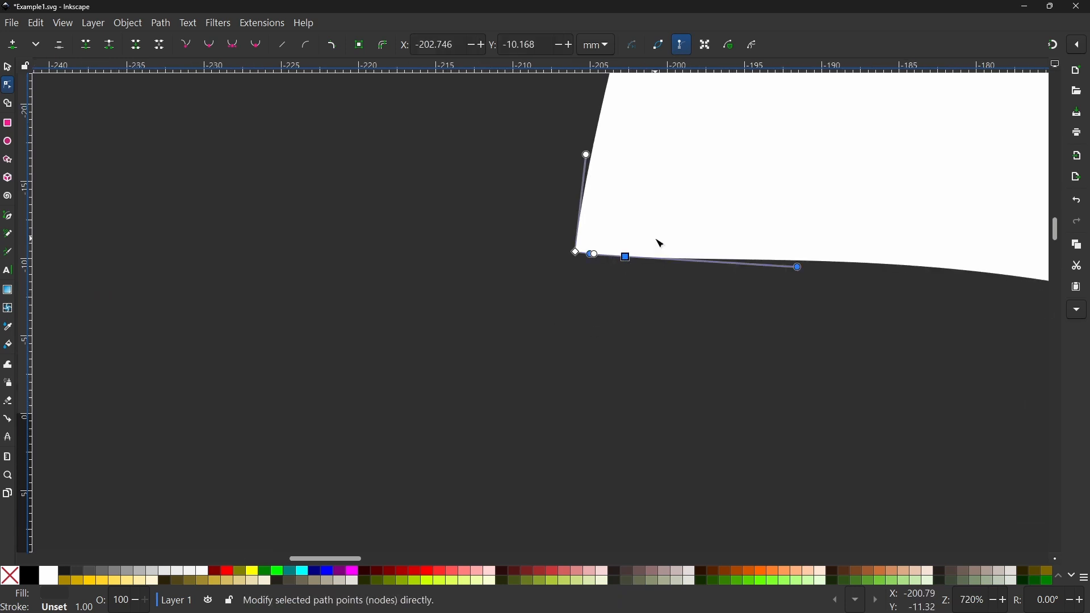
key("Delete")
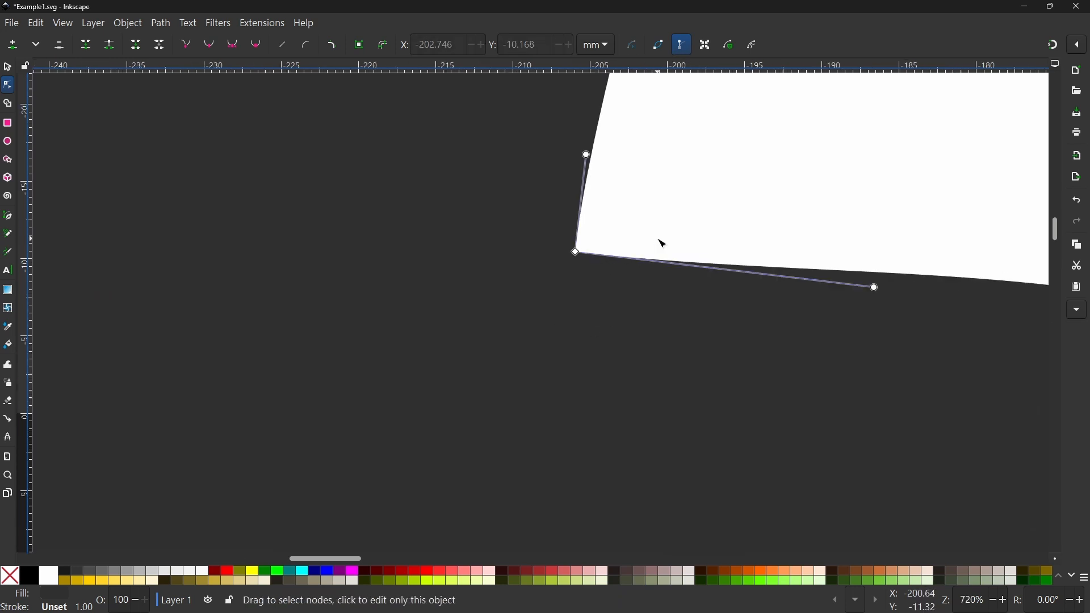
left_click(577, 252)
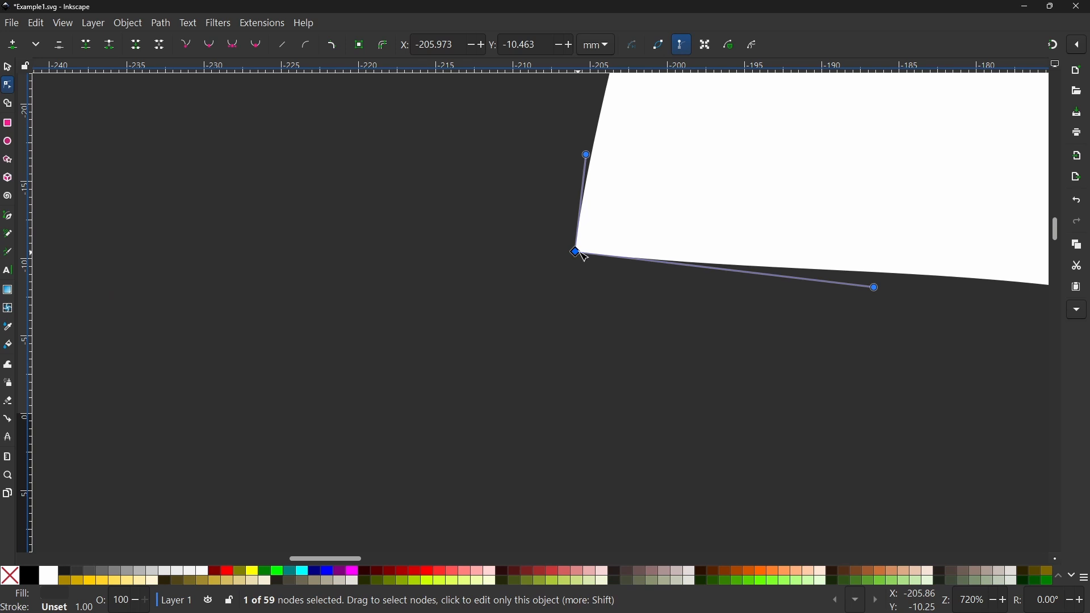
mouse_move(580, 254)
left_mouse_down()
mouse_move(589, 248)
mouse_move(577, 256)
left_mouse_up()
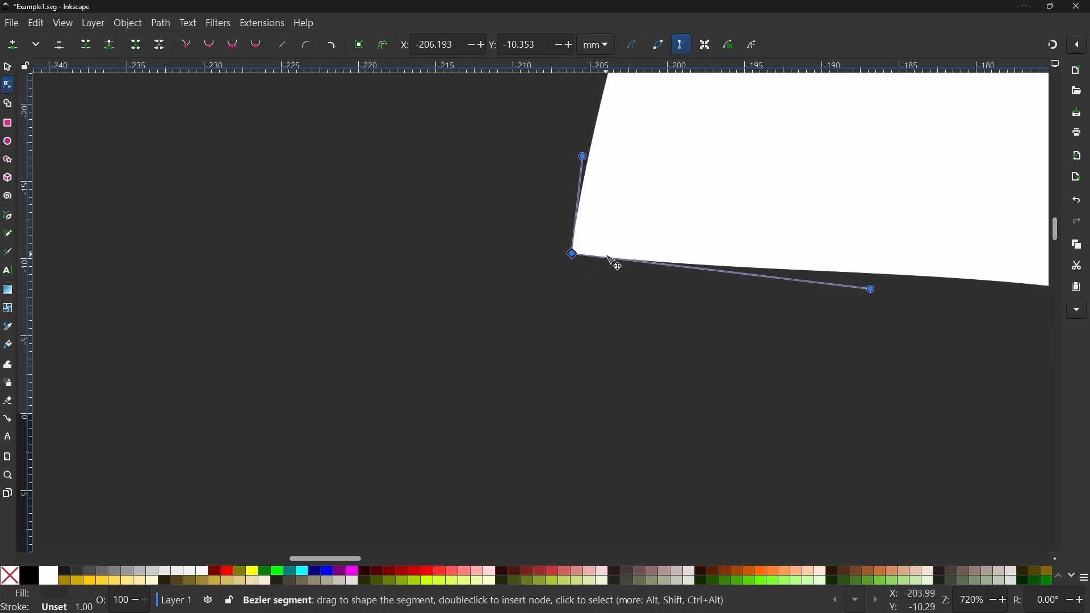
left_click(751, 200)
Re-angle the two handles of the inner corner node near the track's centre so each follows its adjoining edge.
scroll(739, 238, "down", 1)
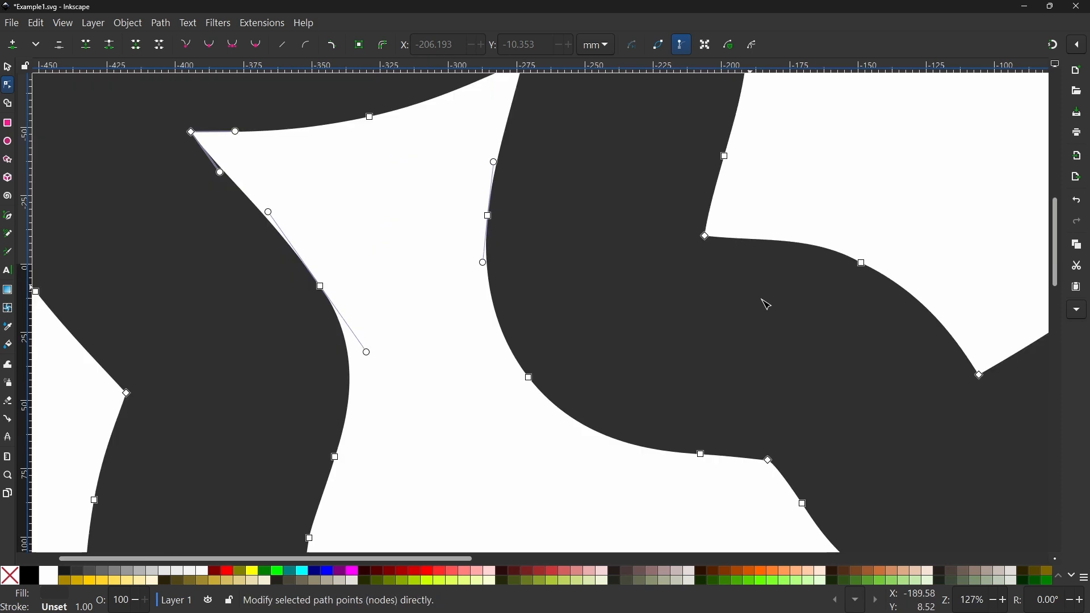
left_click_drag(840, 373, 592, 241)
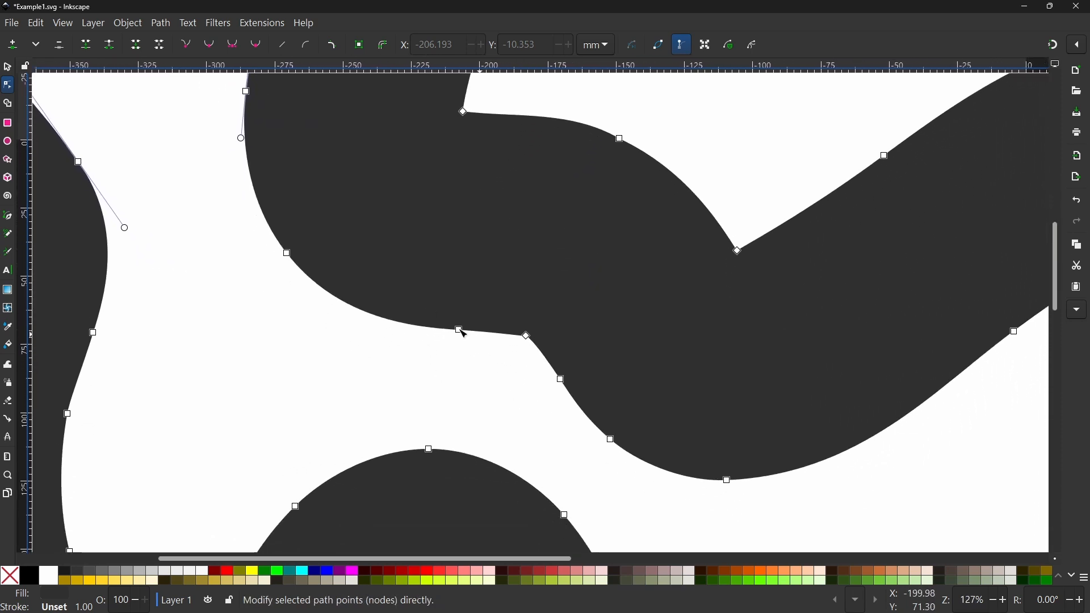
left_click(527, 336)
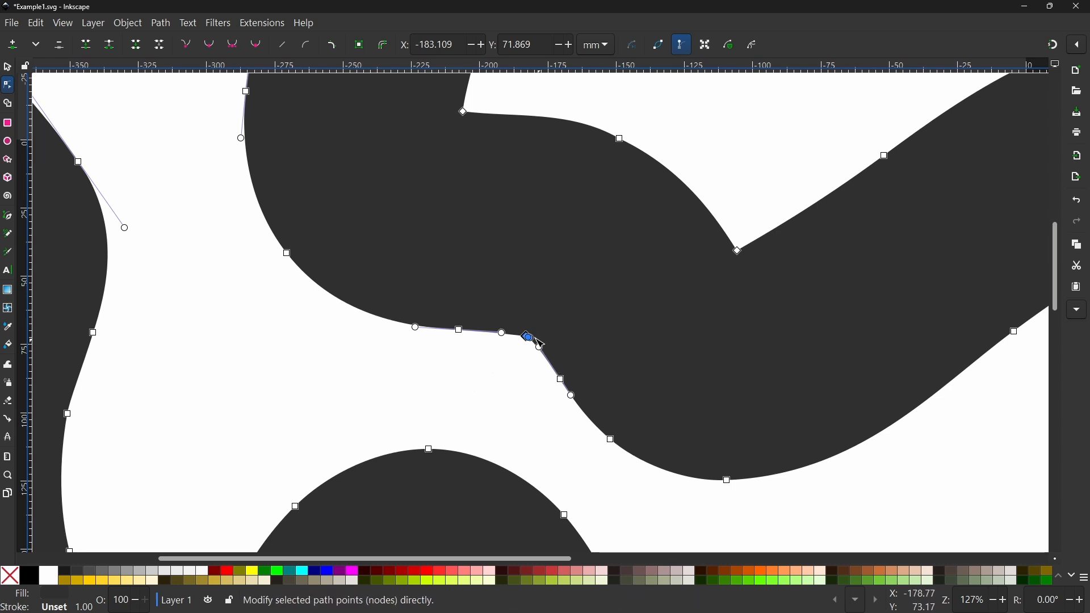
scroll(535, 338, "up", 2)
scroll(535, 338, "up", 5)
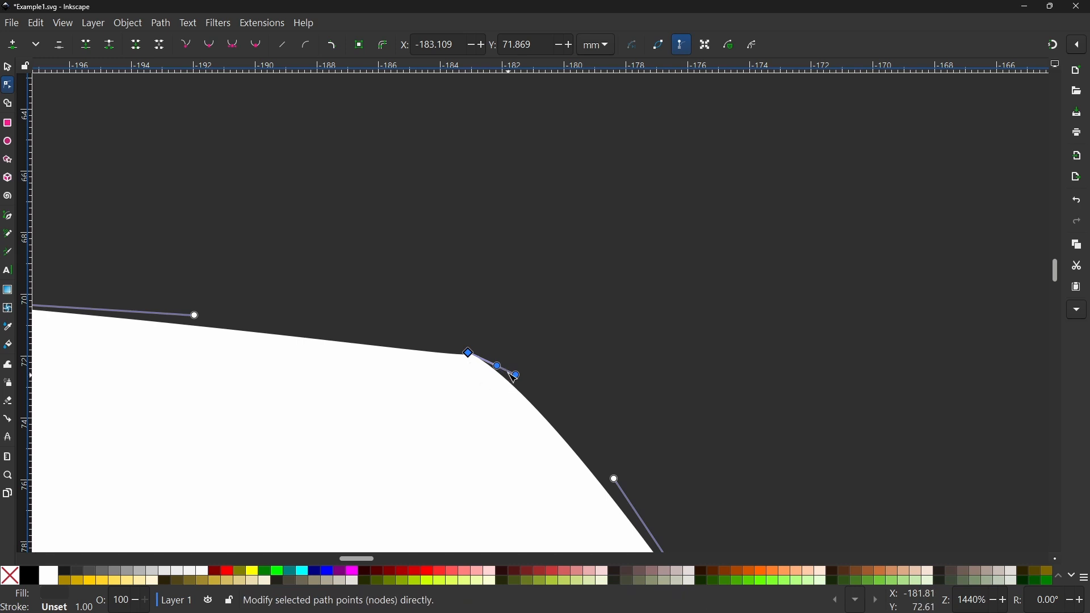
left_click_drag(497, 366, 401, 328)
left_click_drag(516, 375, 503, 377)
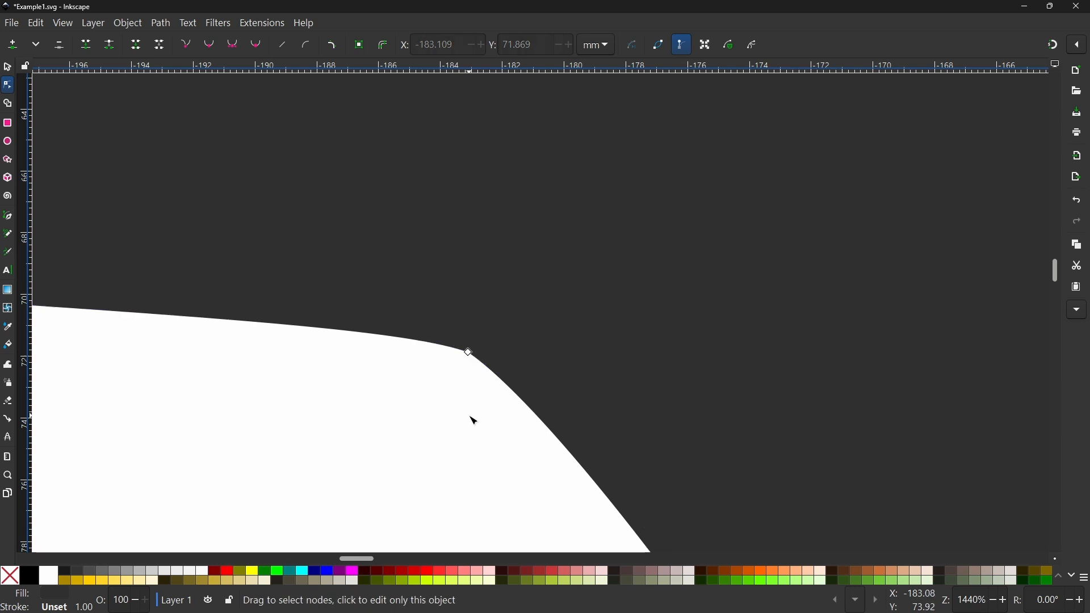
Move the node at the track's lower-right inner bend slightly to smooth the curve.
scroll(470, 418, "down", 5)
scroll(486, 402, "down", 2)
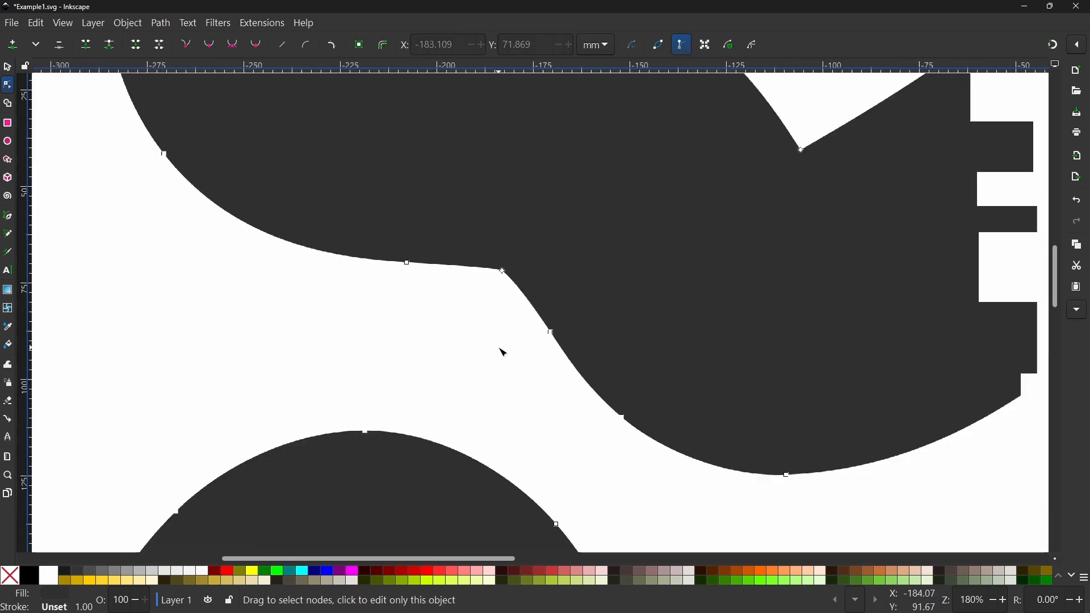
left_click_drag(907, 430, 769, 487)
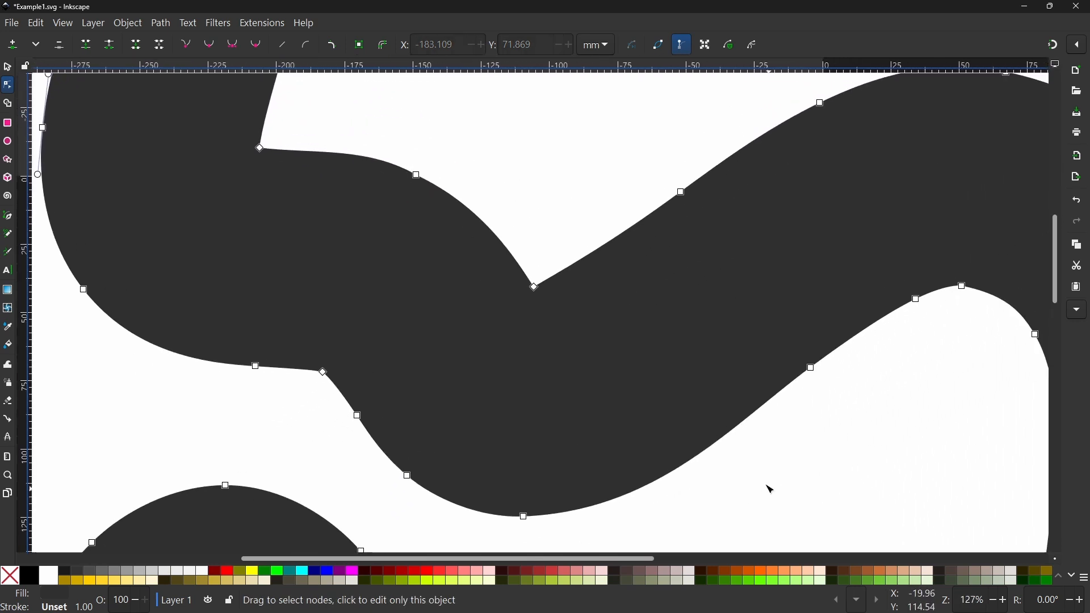
left_click(535, 287)
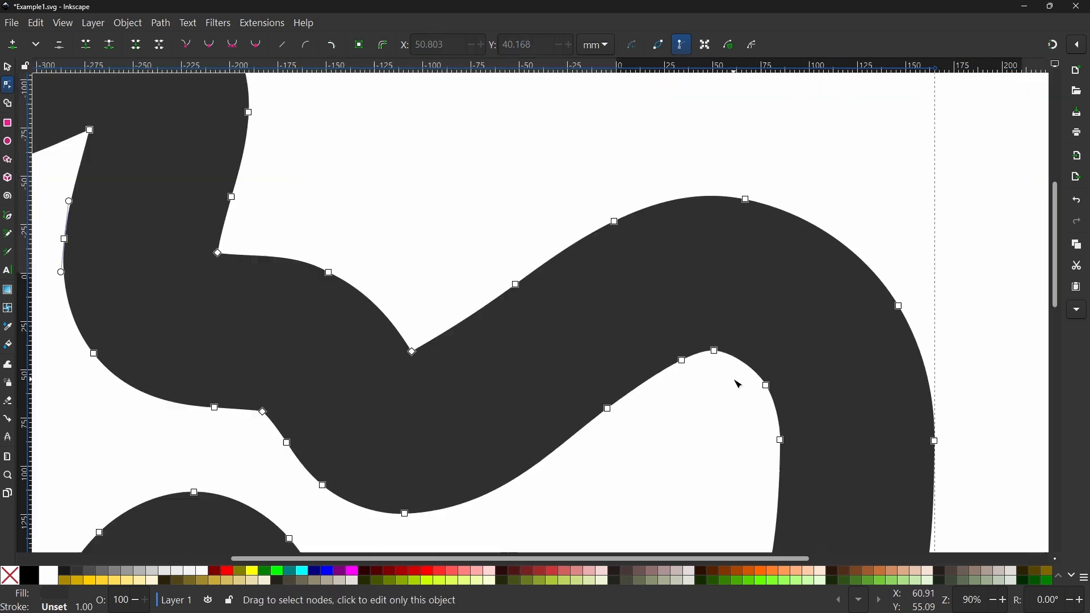
left_click_drag(789, 312, 796, 311)
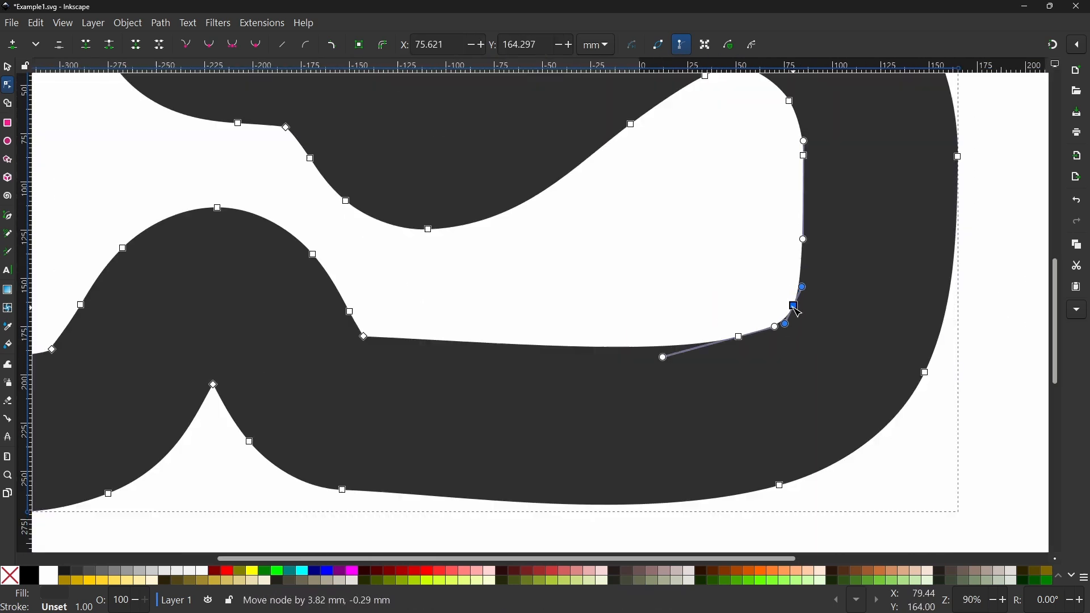
Delete the extra node above the lower-middle inner corner and re-angle the handle of the lower-left inner corner node.
left_click(350, 311)
key("Delete")
left_click_drag(469, 309, 791, 271)
left_click(373, 313)
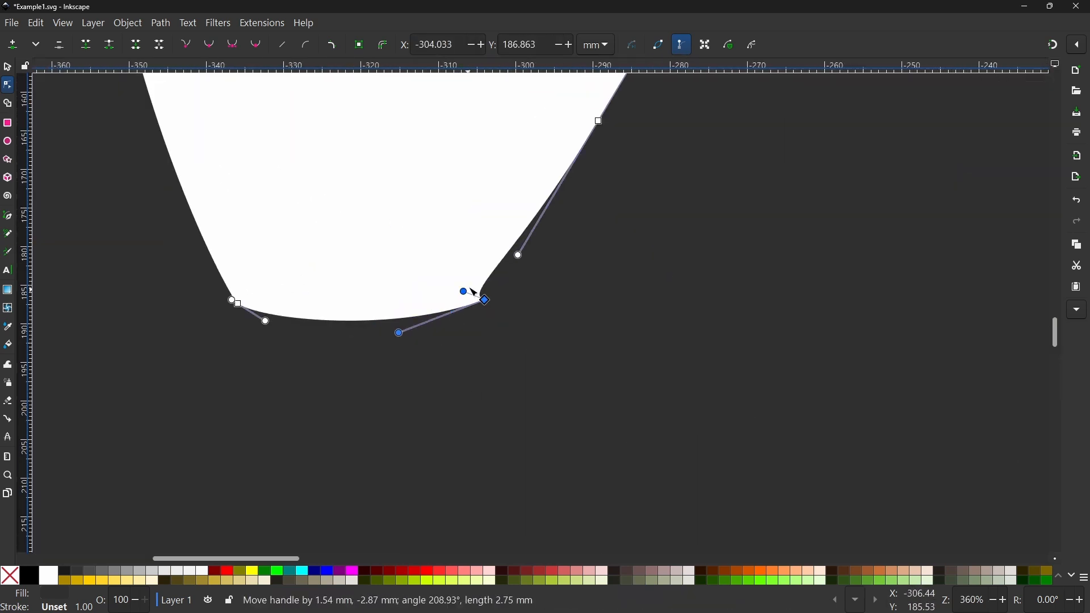
left_click_drag(470, 292, 366, 341)
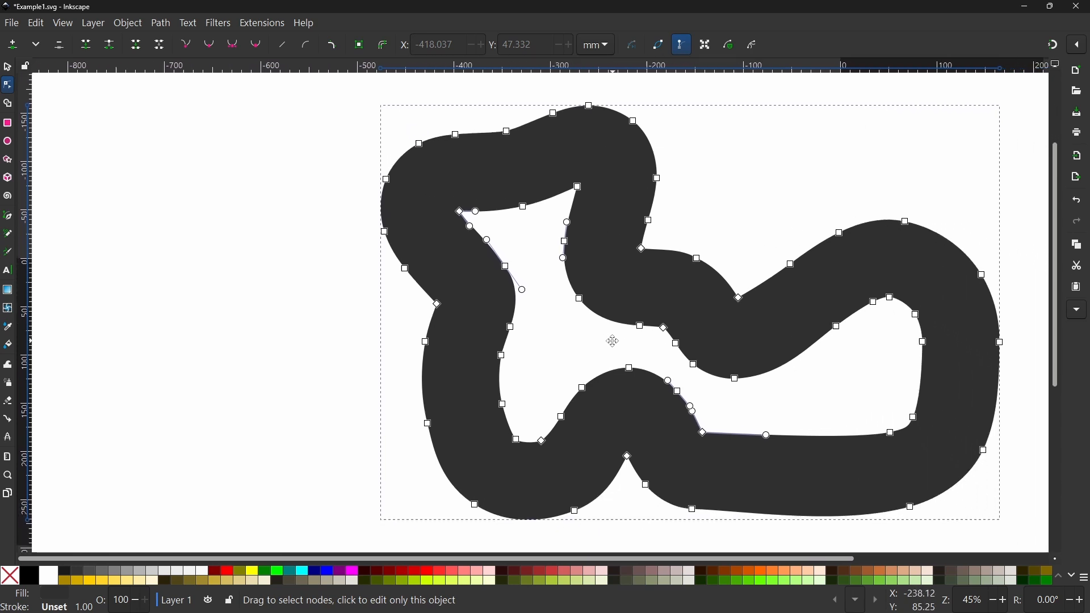
Deselect and reselect the whole track path to check its shape, and save the document.
left_click_drag(612, 341, 524, 317)
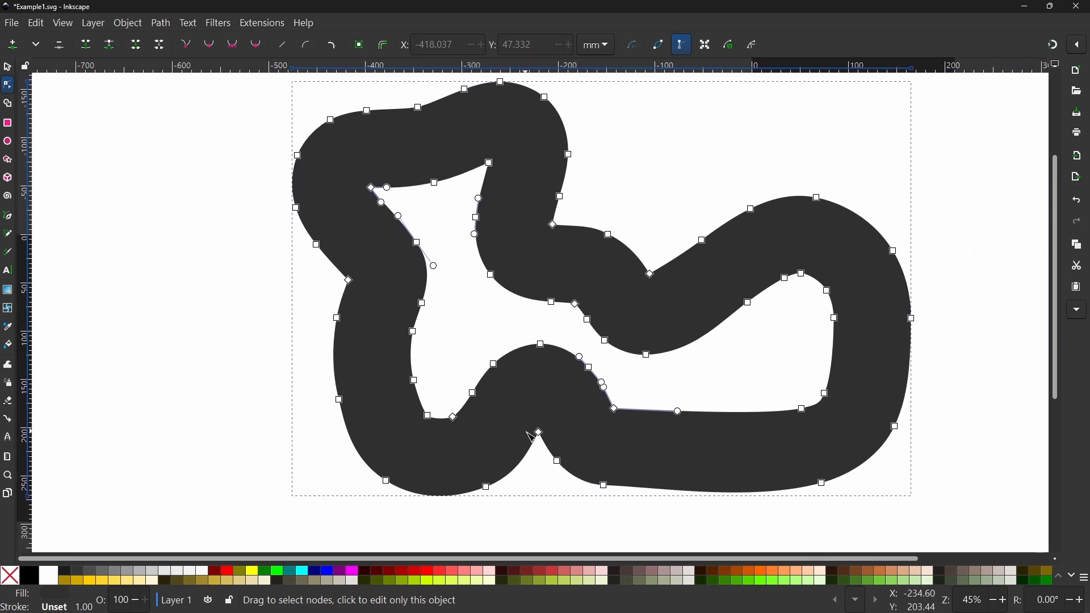
left_click(457, 340)
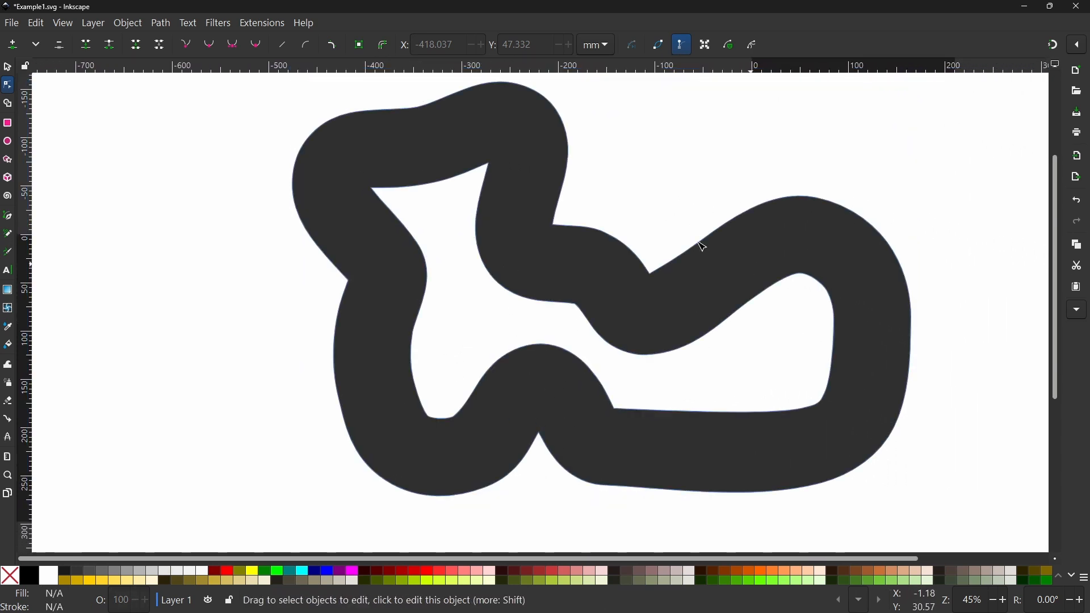
left_click(807, 221)
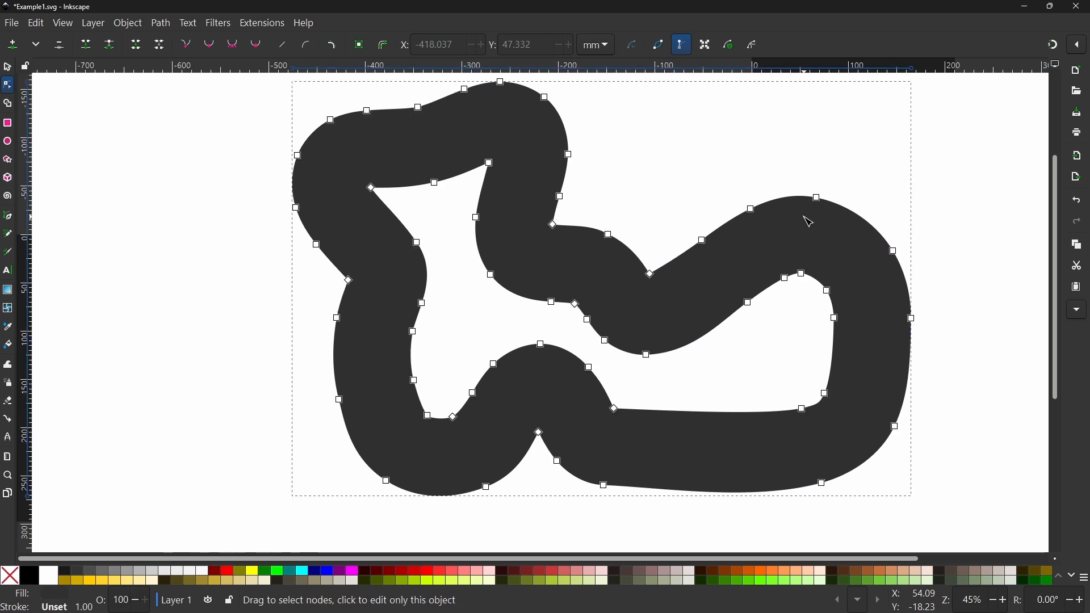
key("ctrl+s")
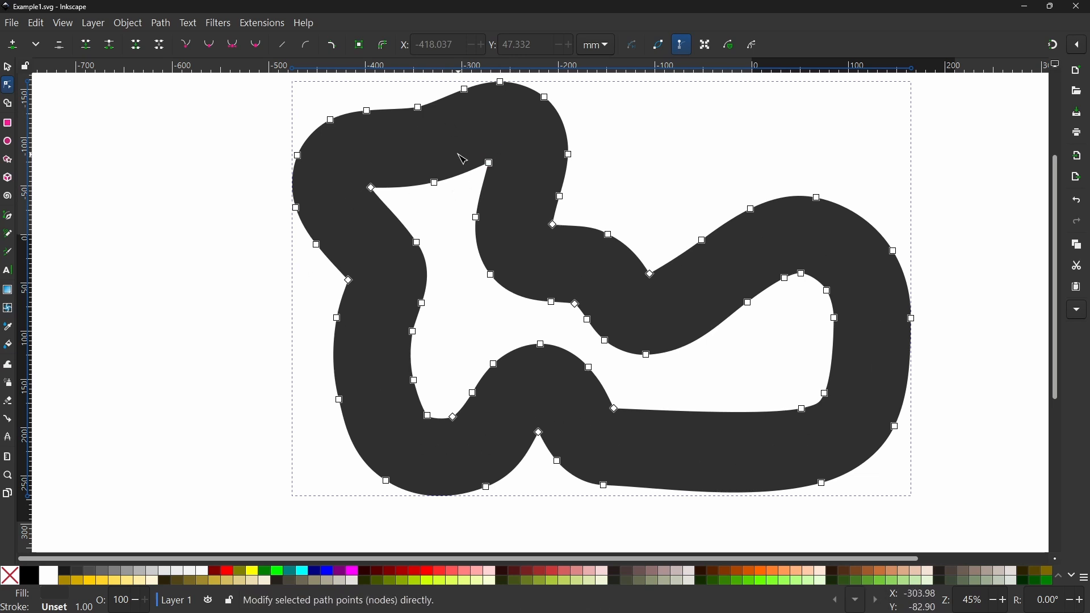
Duplicate the whole track shape in place with the Selector tool active.
left_click(8, 68)
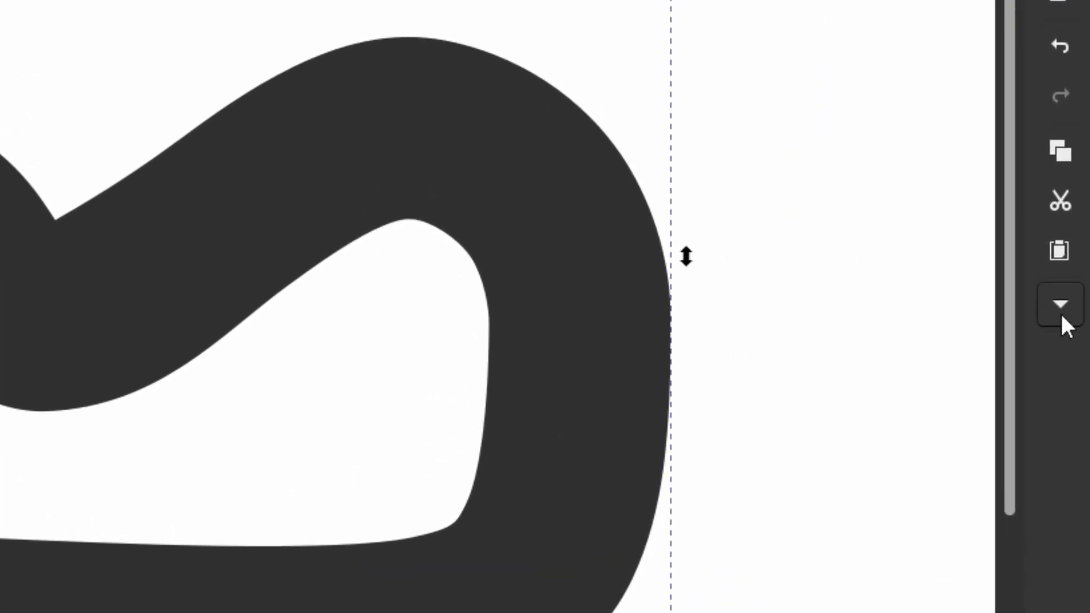
left_click(1061, 306)
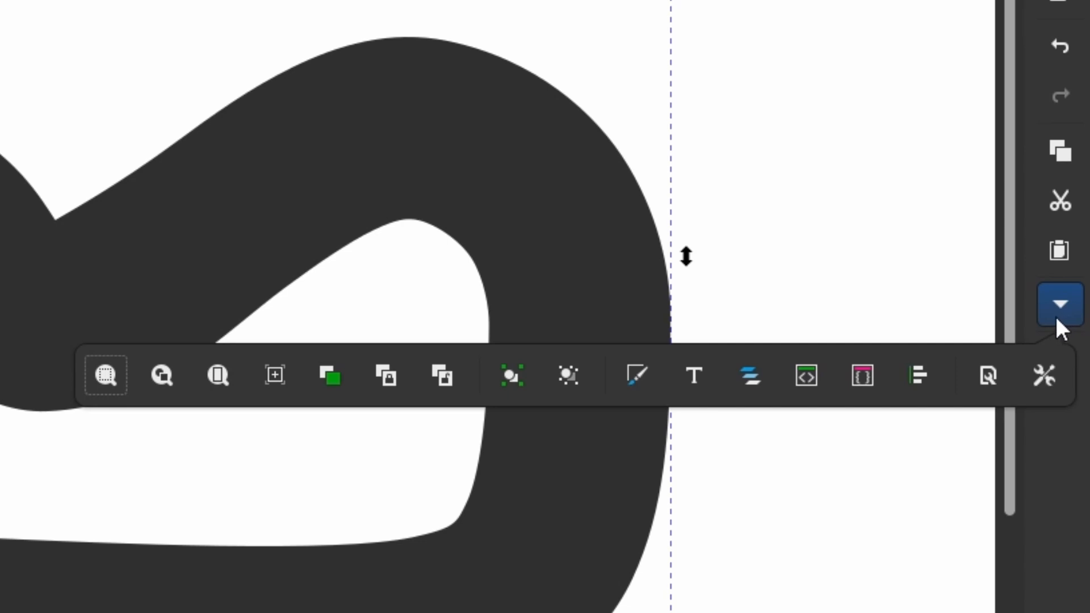
left_click(331, 375)
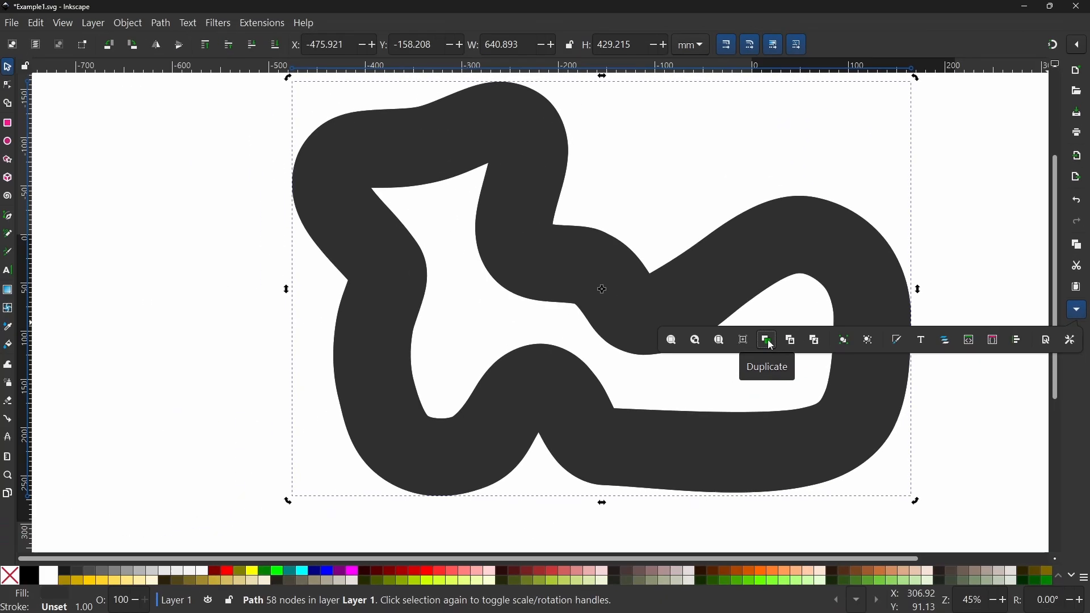
left_click(770, 342)
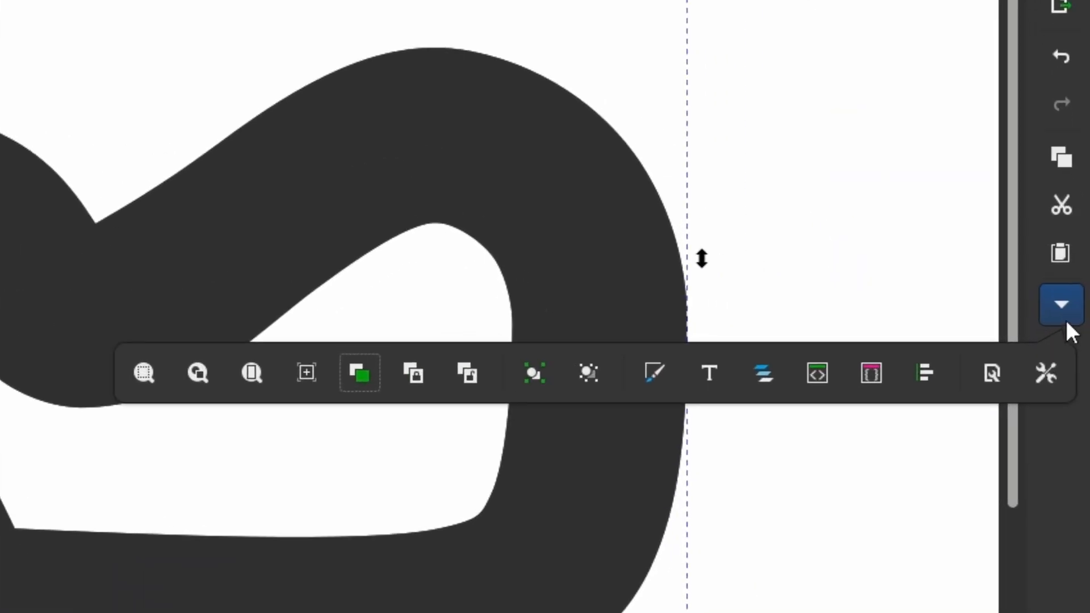
Give the duplicated track a flat red fill with R 179, G 62 and B 48.
left_click(1077, 314)
left_click(1072, 313)
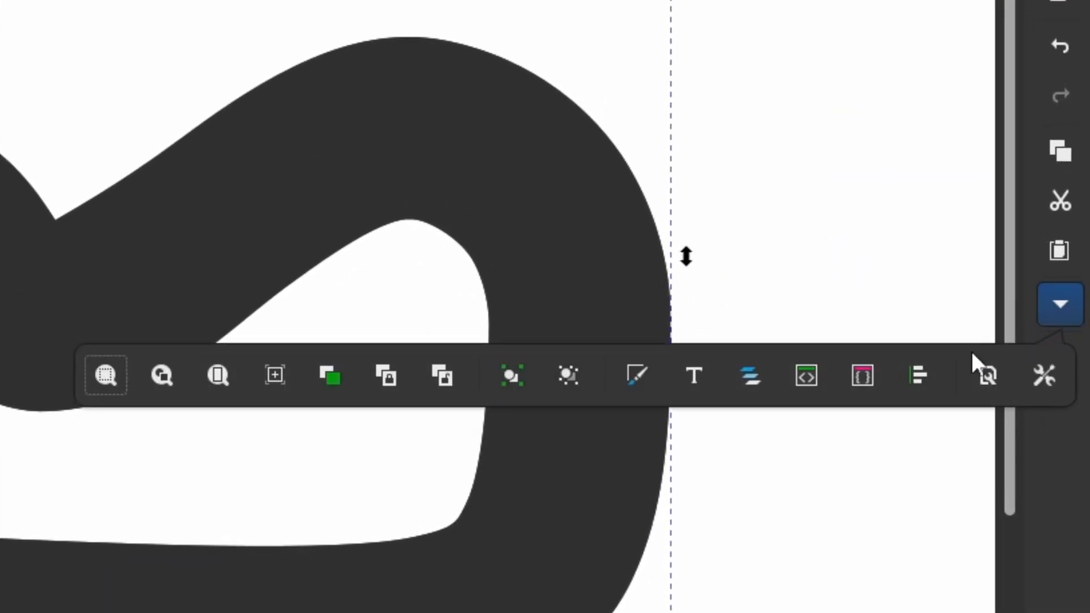
left_click(635, 376)
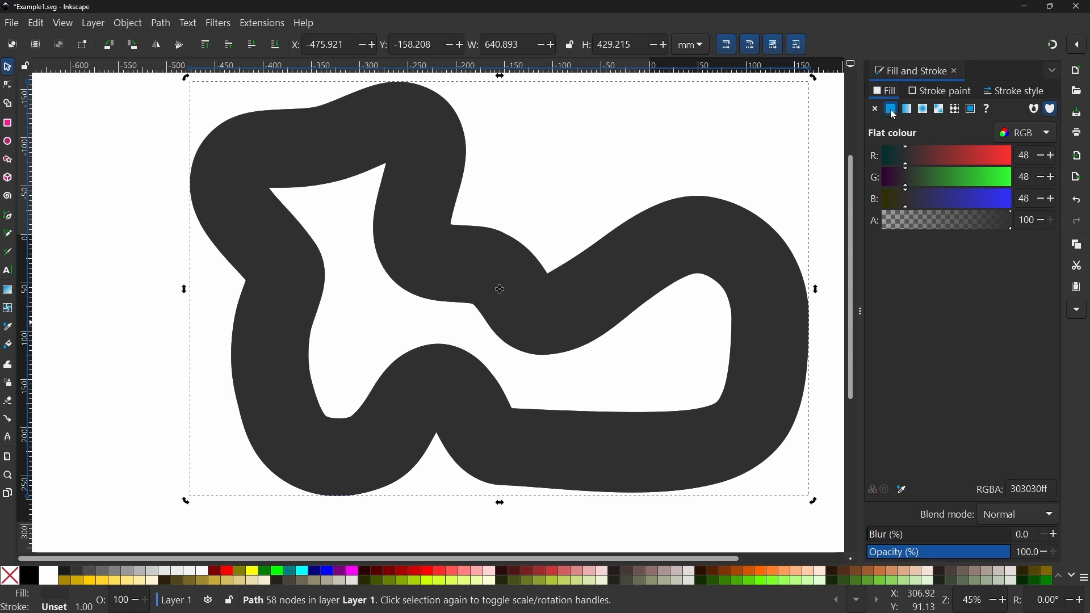
left_click(932, 95)
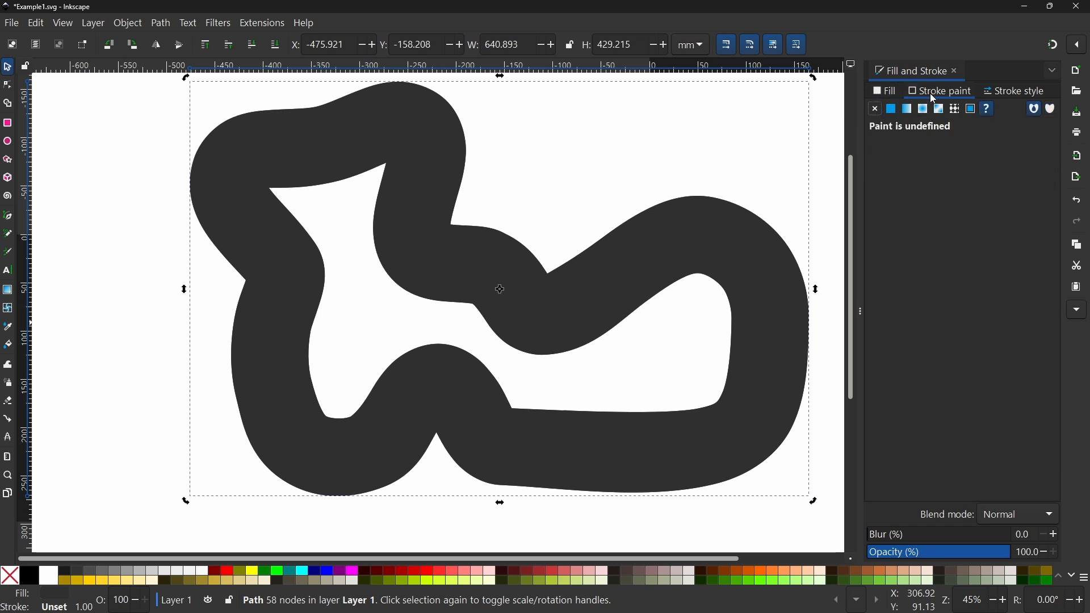
left_click(890, 94)
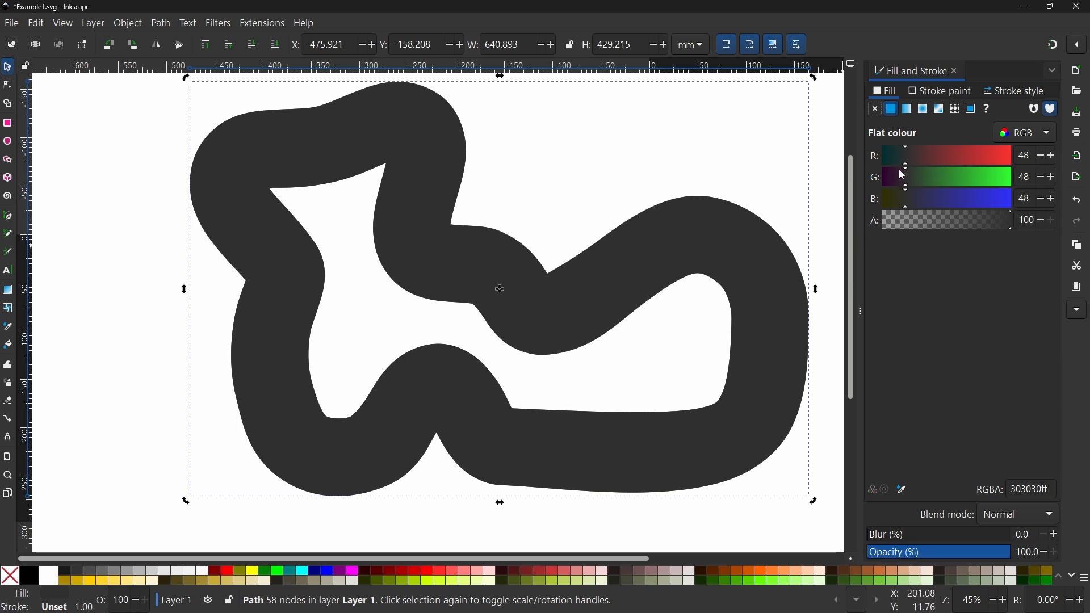
left_click(938, 157)
left_click_drag(939, 156, 973, 158)
left_click(914, 177)
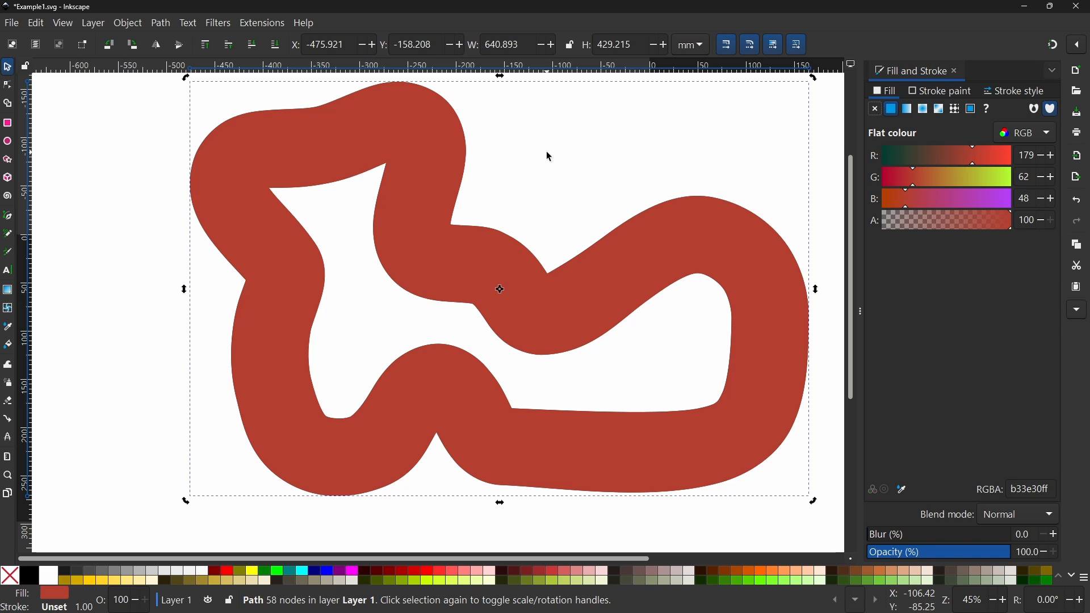
Outset the red duplicate path four times to make it slightly larger than the original track.
left_click(161, 23)
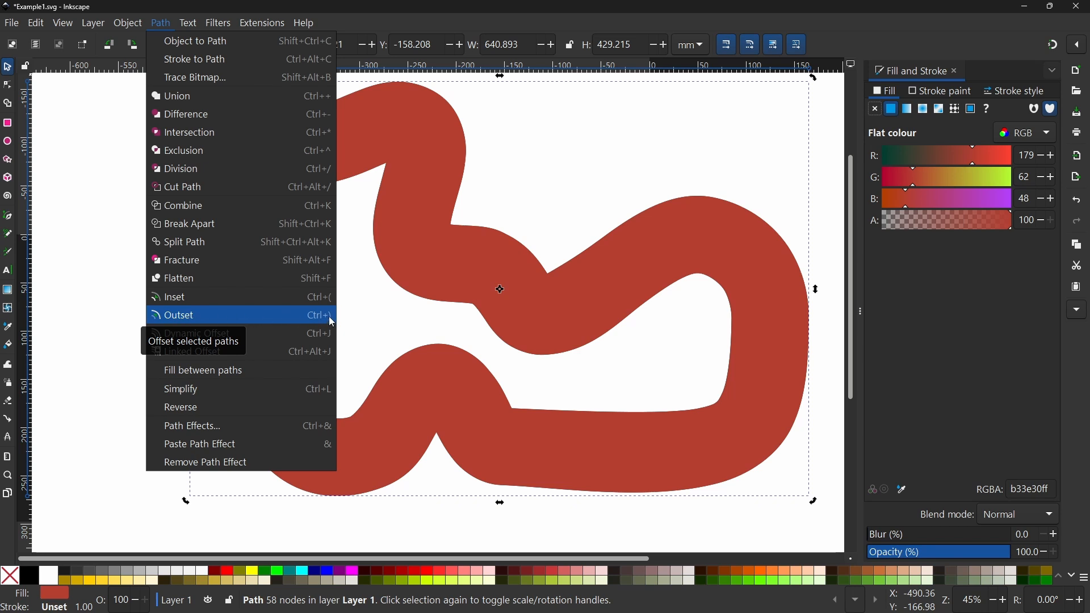
left_click(192, 317)
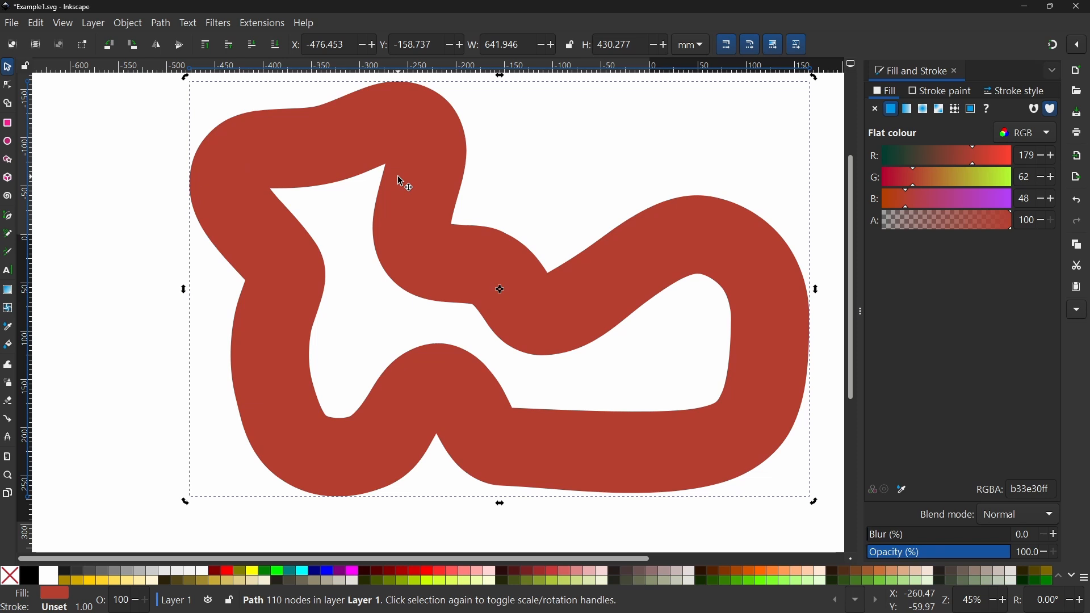
key("ctrl+parenright")
key("ctrl+parenright")
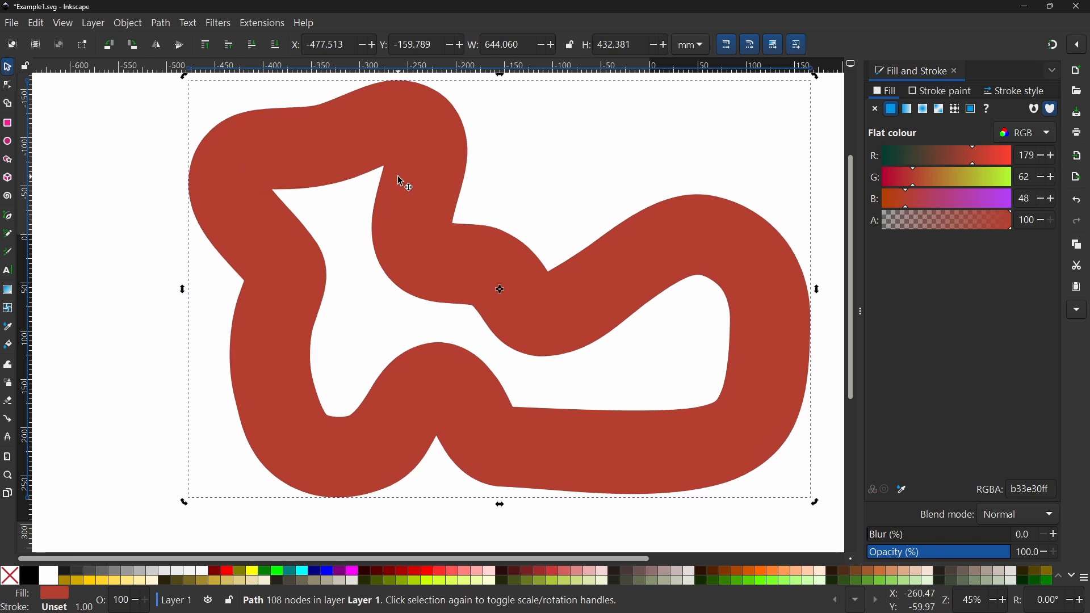
key("ctrl+parenright")
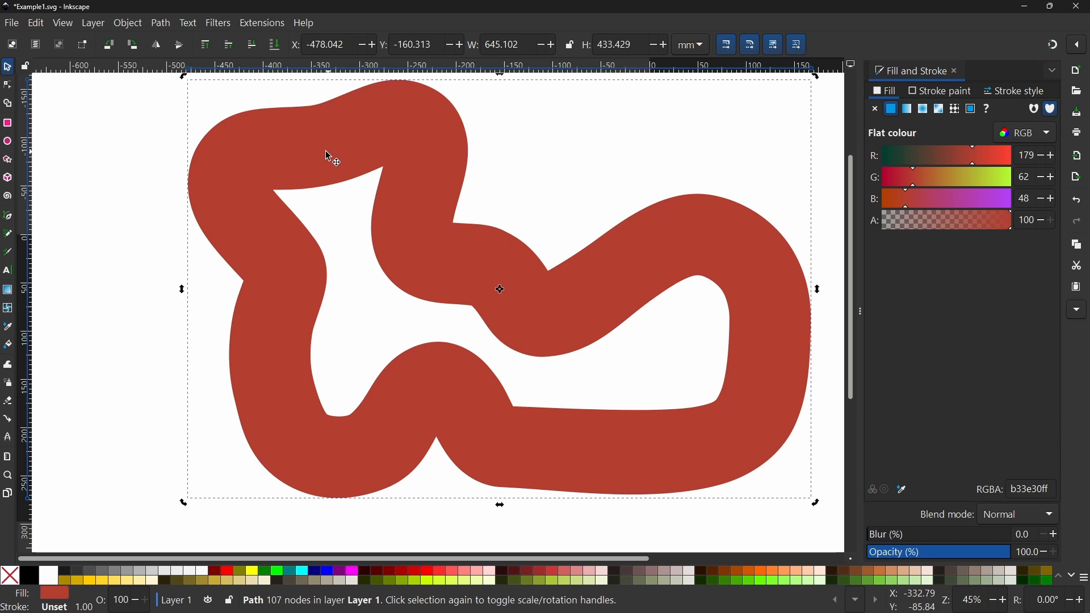
Send the red path to the bottom of the stack and outset it repeatedly until it is about 656.6 mm wide.
left_click(275, 45)
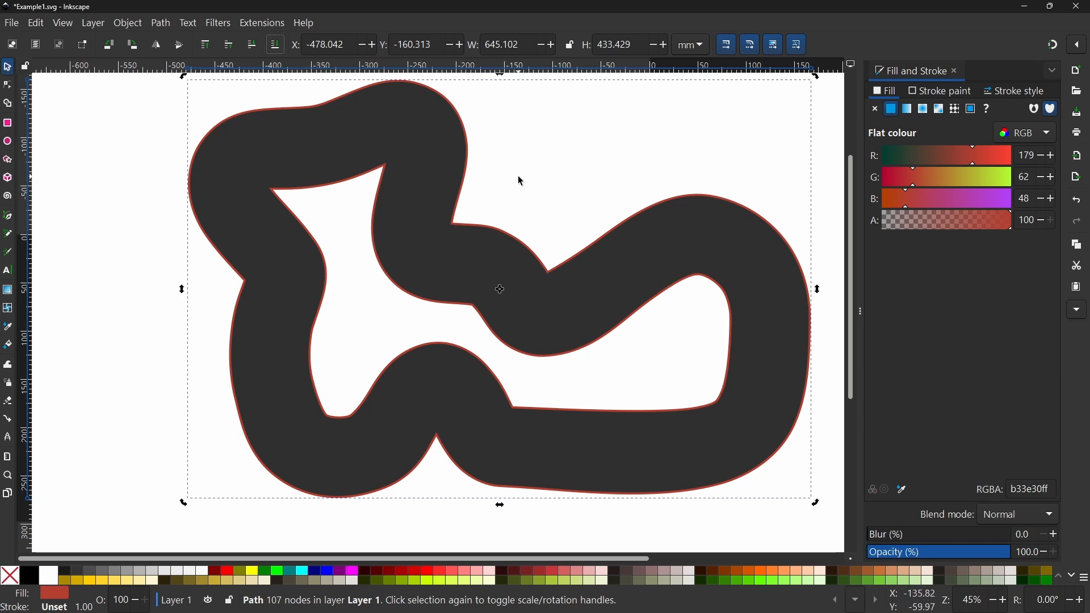
key("ctrl+parenright")
key("ctrl+parenright")
key("ctrl+parenright")
key("ctrl+parenright")
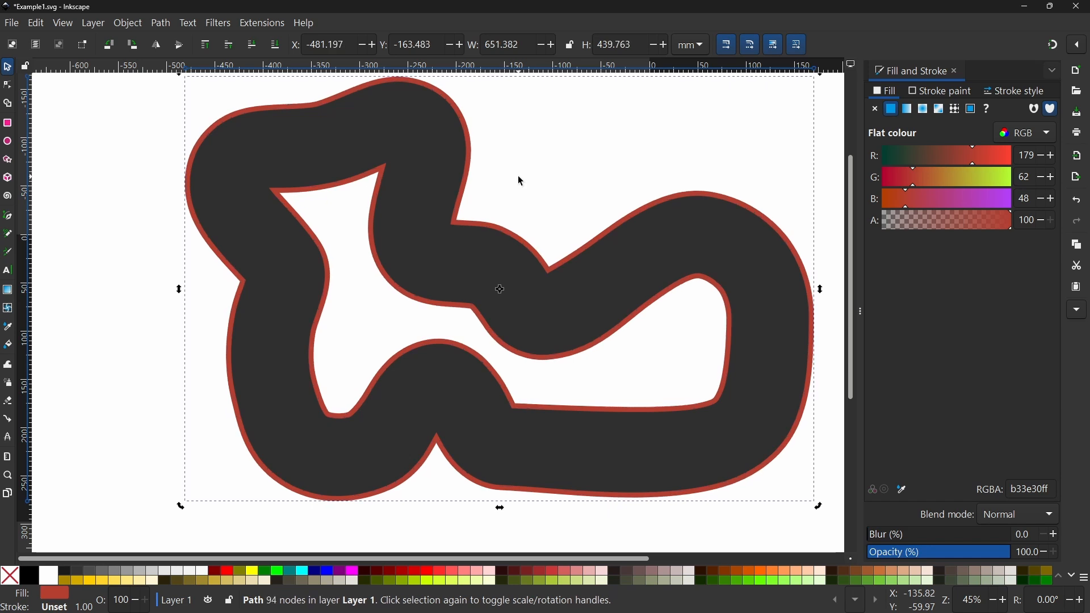
key("ctrl+parenright")
key("ctrl+parenright")
key("ctrl+parenright")
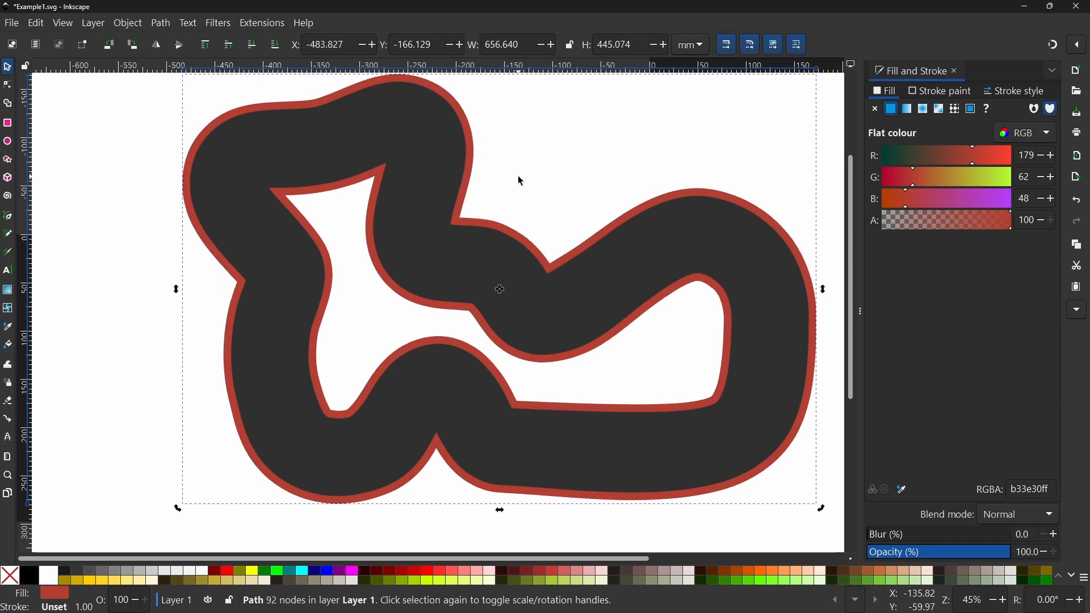
Save the document and close the Fill and Stroke panel.
key("ctrl+s")
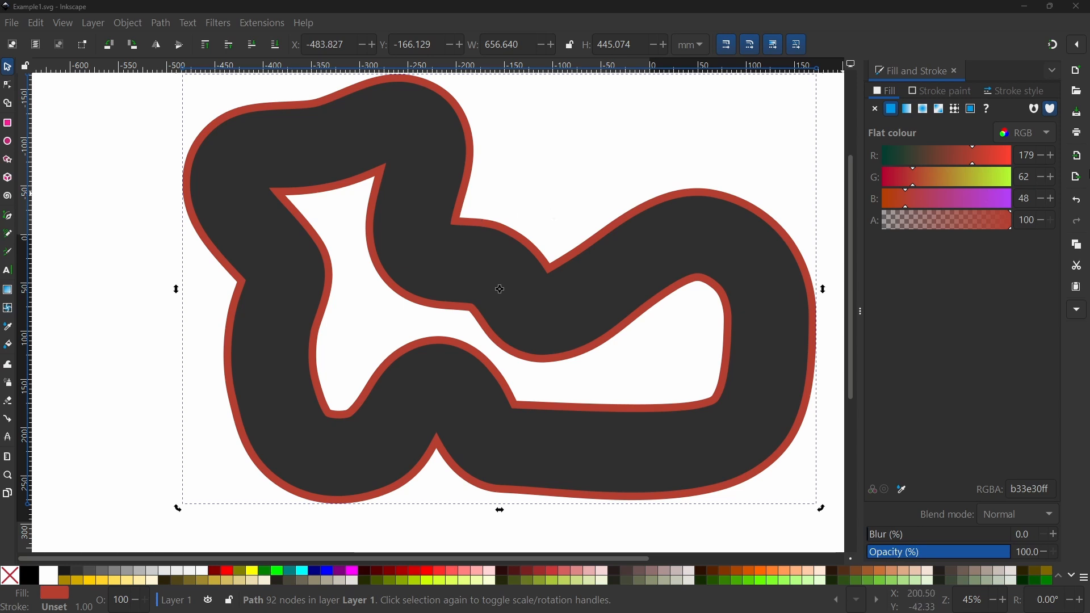
left_click(956, 71)
left_click_drag(764, 146, 740, 161)
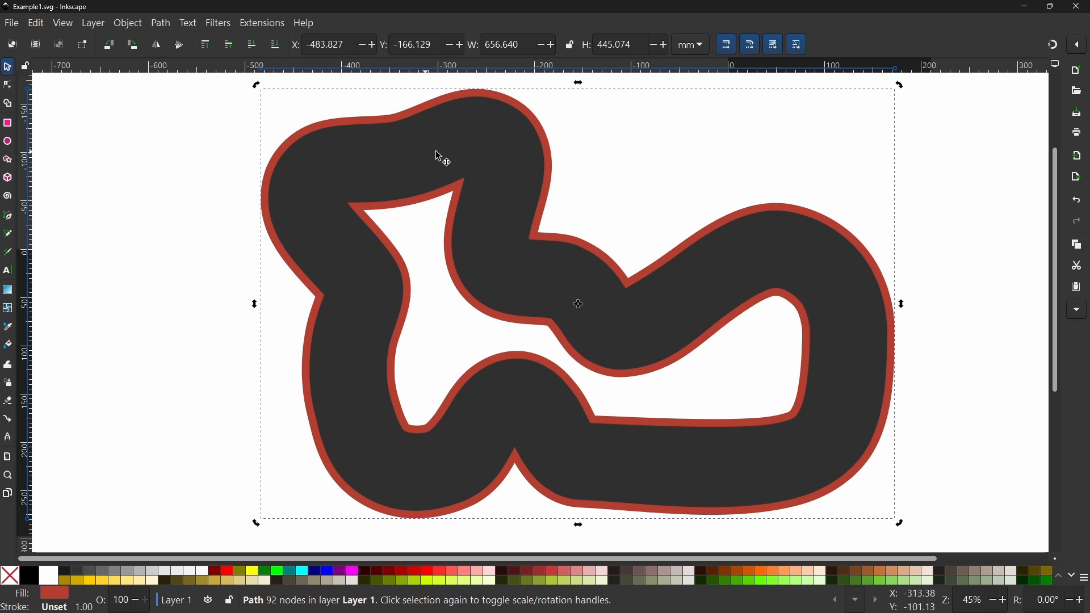
Check the dark track and the red border by selecting each in turn, leave the dark track selected, and save.
left_click(458, 151)
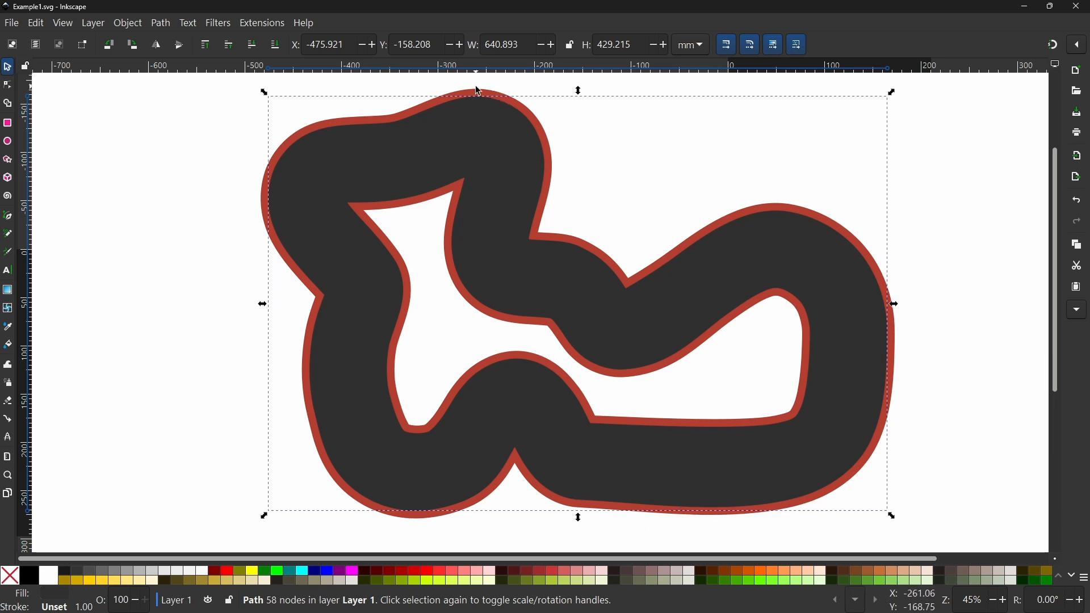
key("Escape")
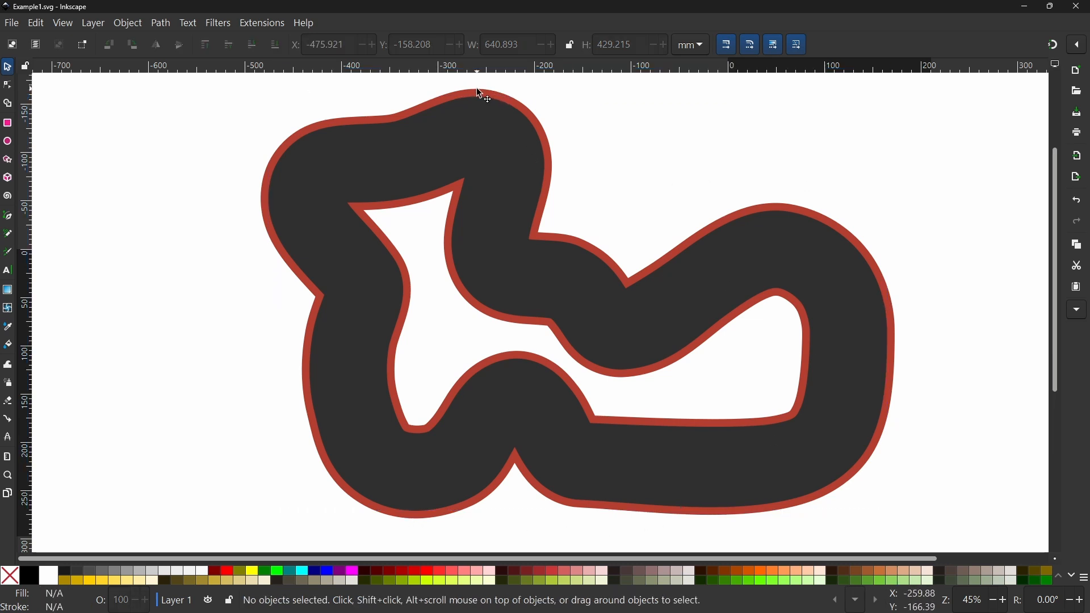
left_click(476, 90)
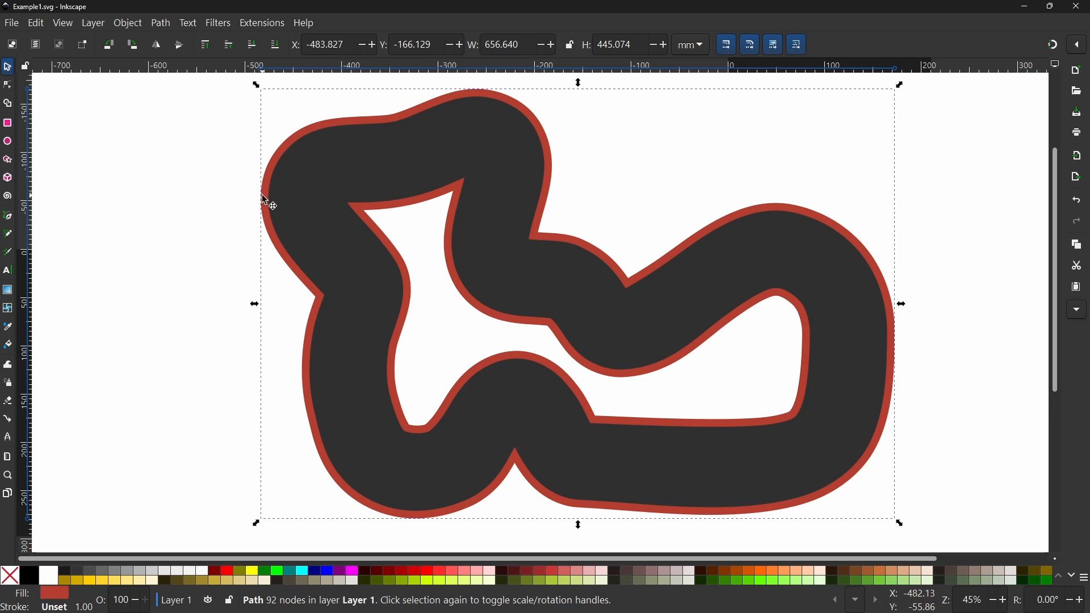
left_click(493, 153)
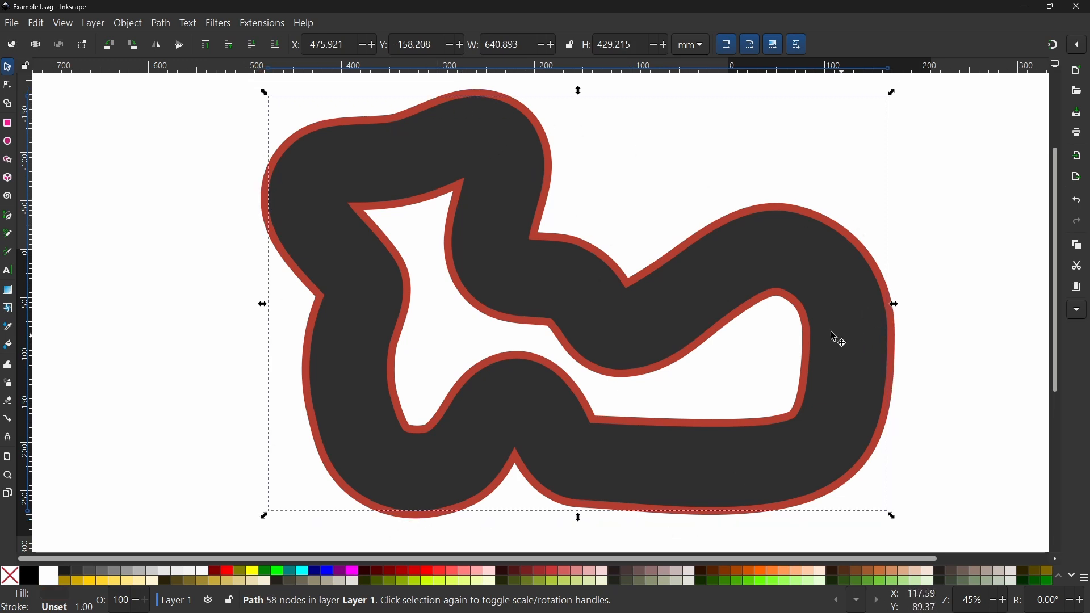
key("ctrl+s")
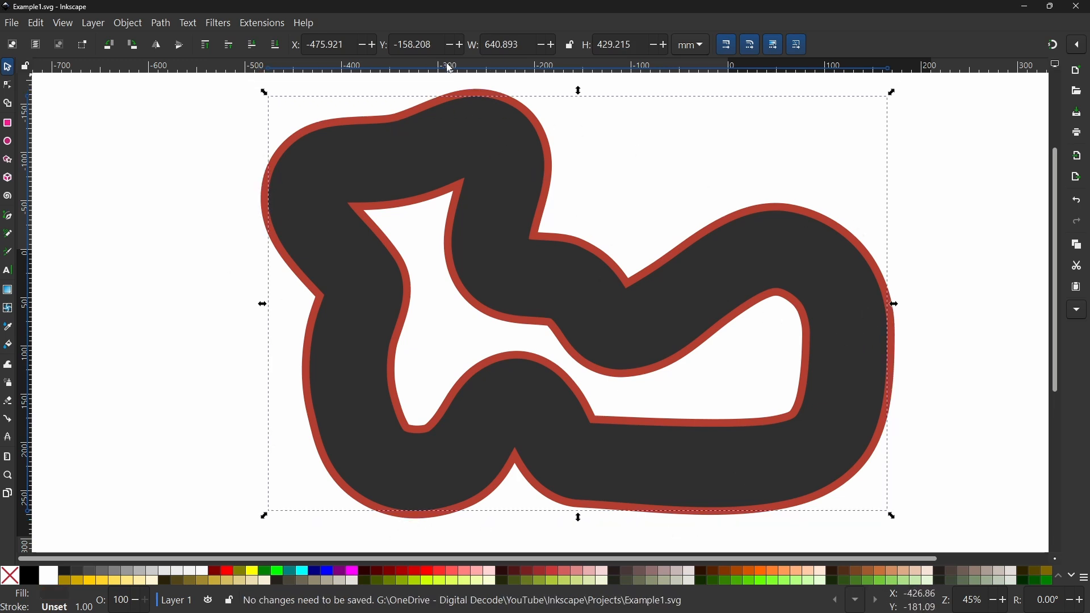
Open the Drop Shadow filter for the dark track and turn on its live preview.
left_click(218, 24)
mouse_move(265, 372)
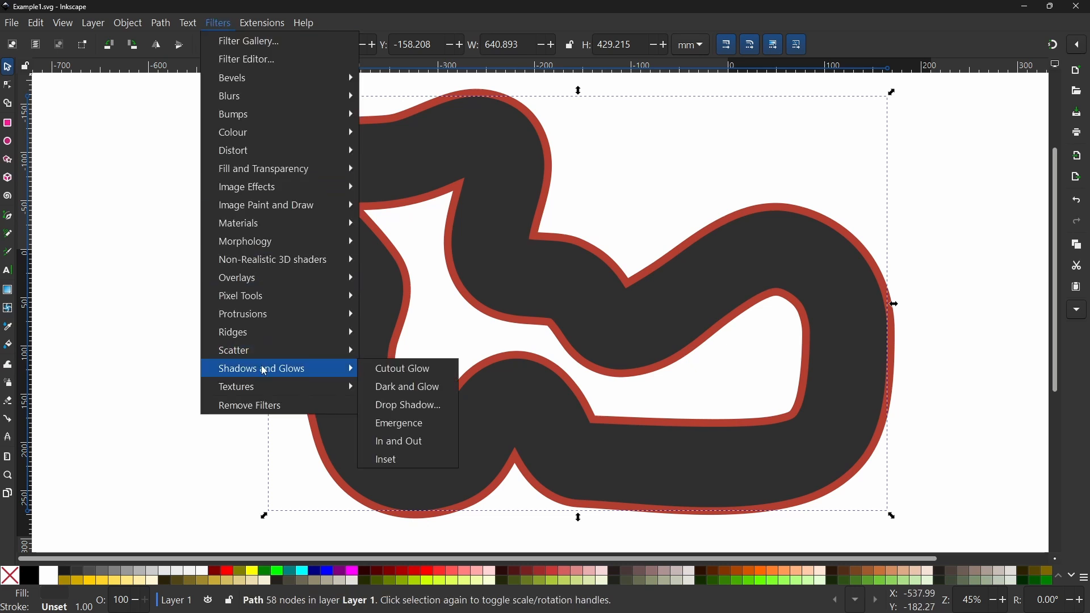
left_click(439, 415)
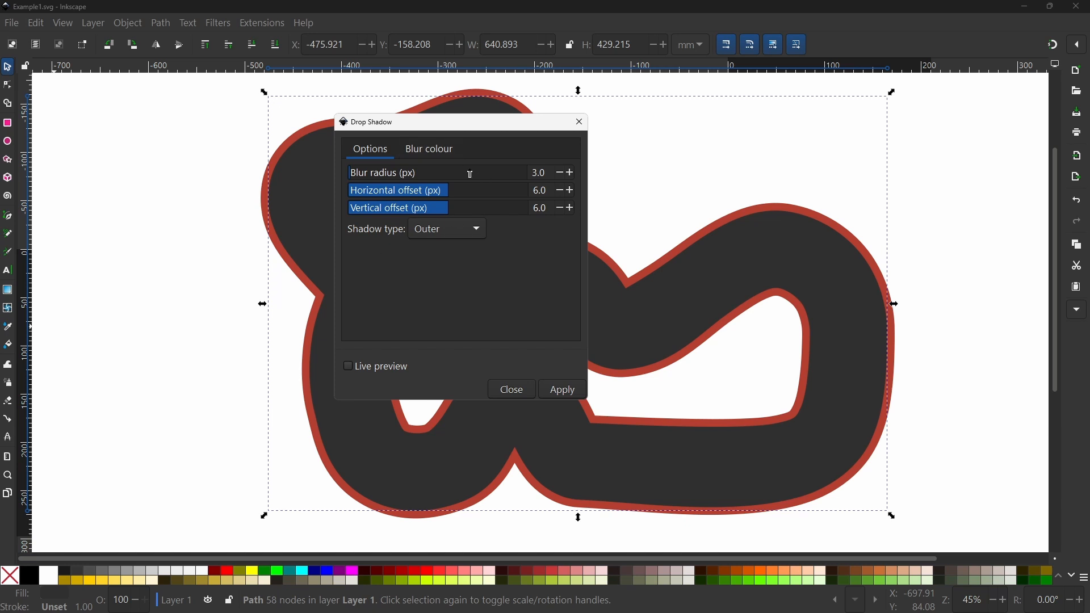
left_click_drag(428, 132, 481, 130)
left_click_drag(802, 137, 801, 136)
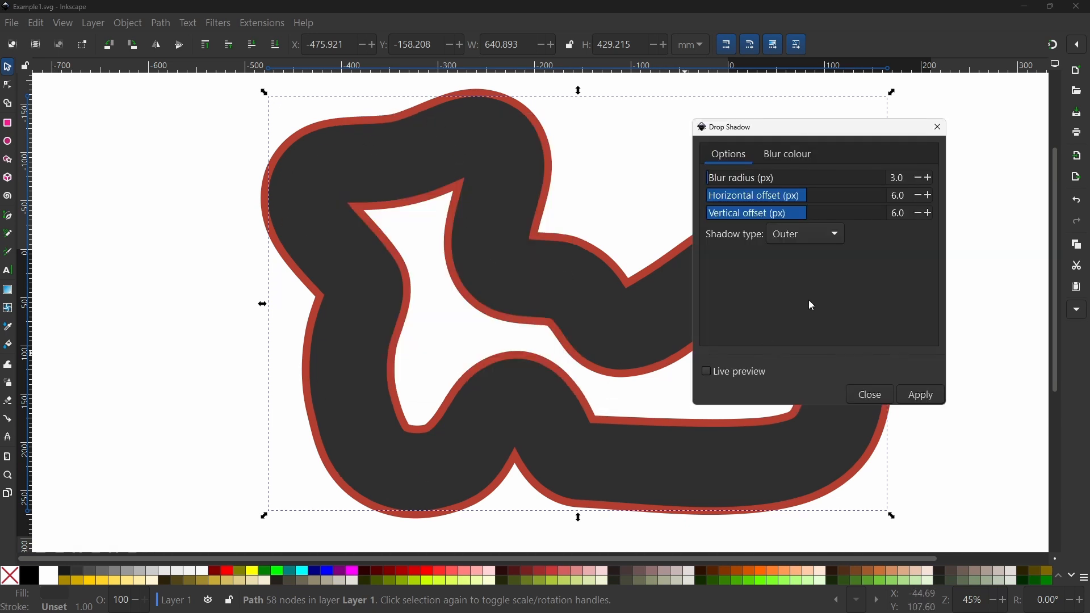
left_click(707, 373)
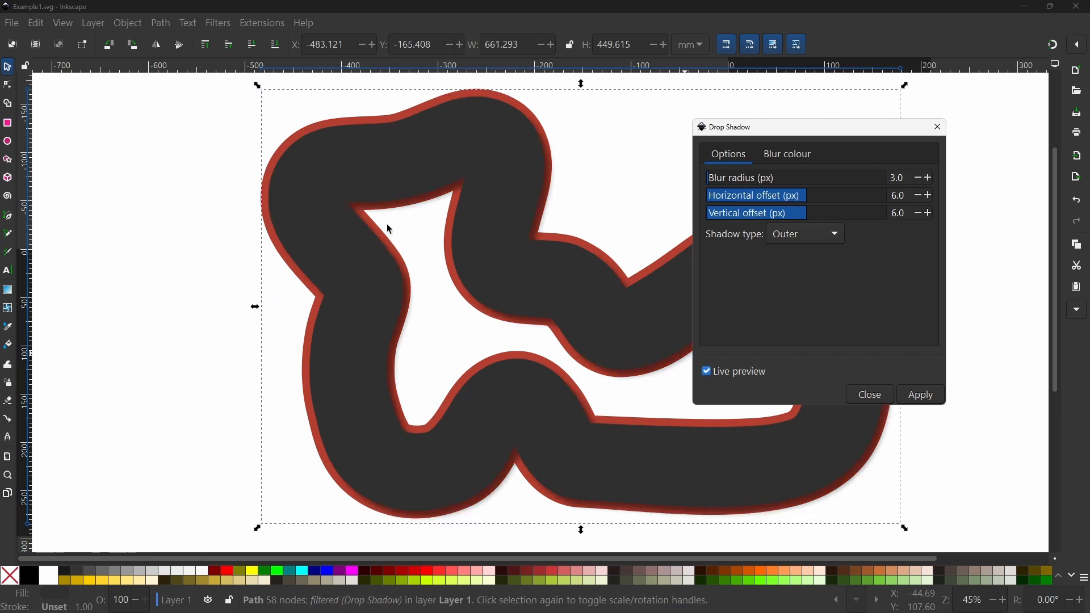
Apply the drop shadow to the dark track with the Inner shadow type, close the filter settings and save the document.
left_click(794, 236)
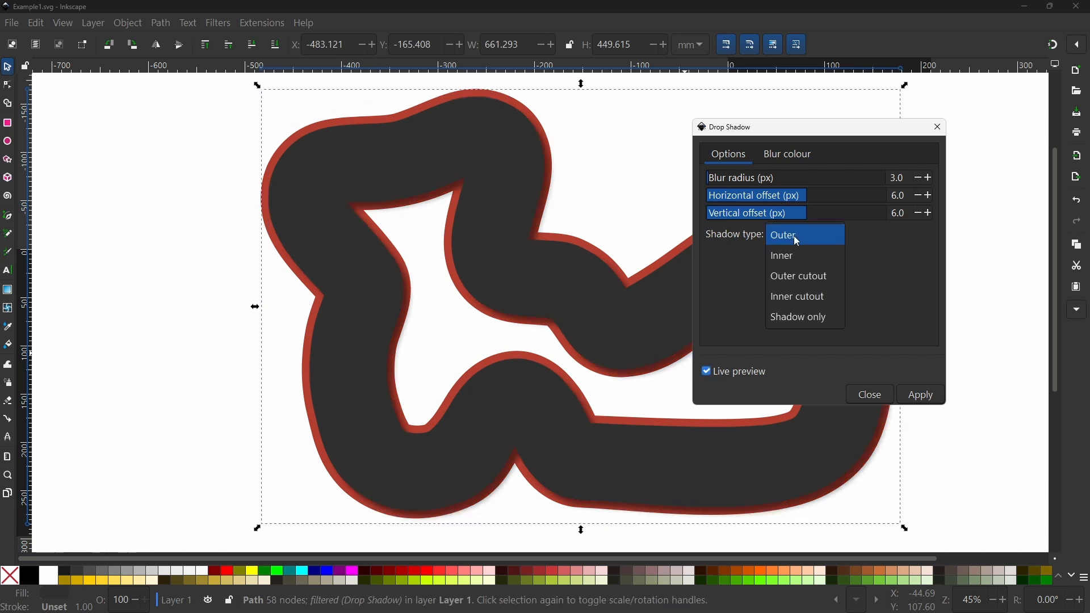
left_click(791, 258)
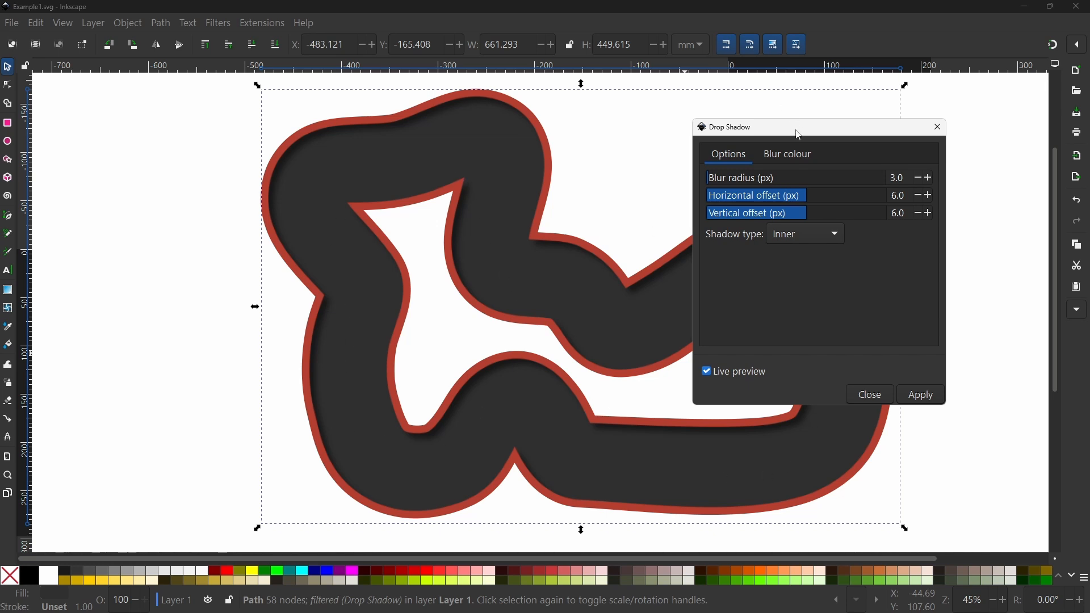
left_click_drag(799, 134, 225, 138)
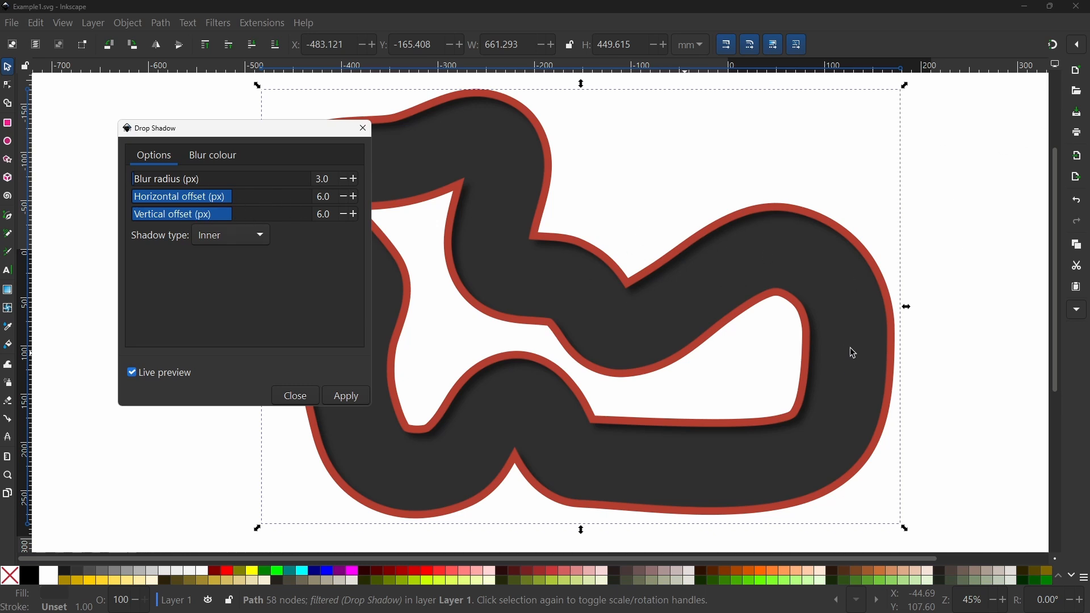
left_click(346, 401)
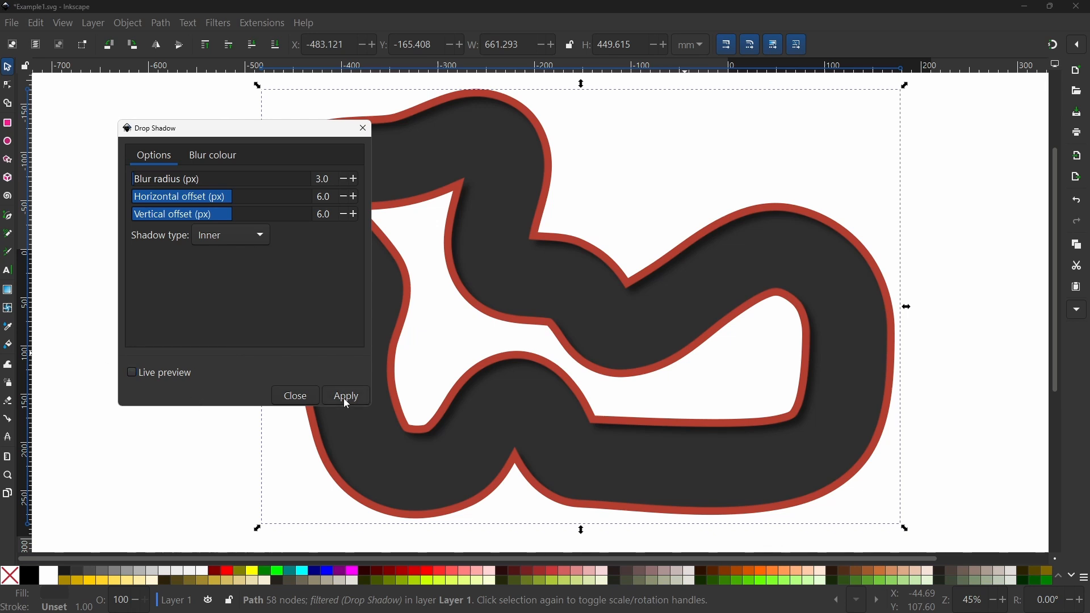
left_click(301, 397)
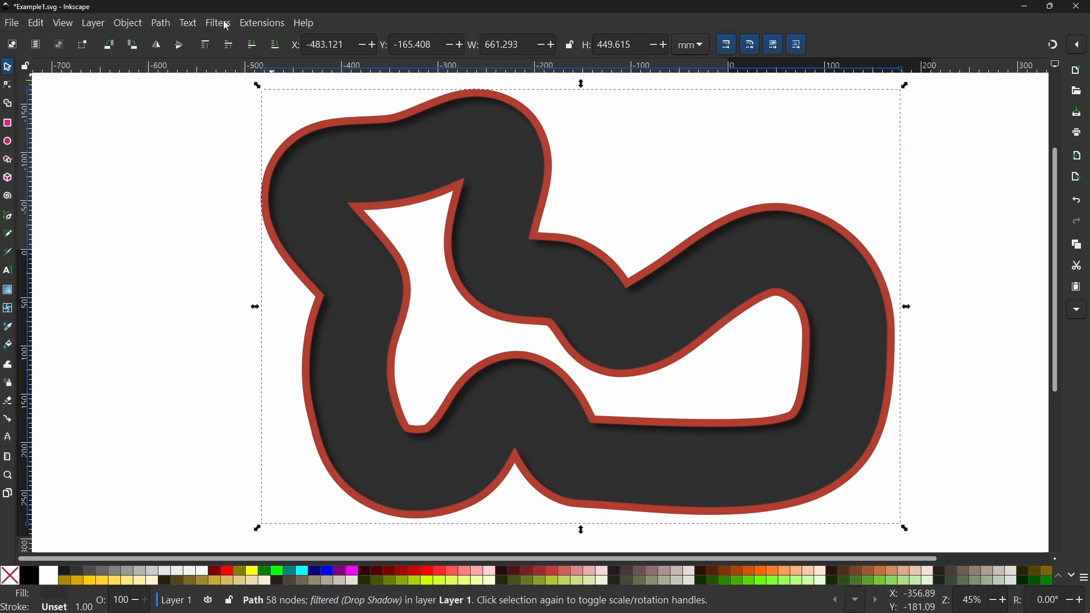
key("ctrl+s")
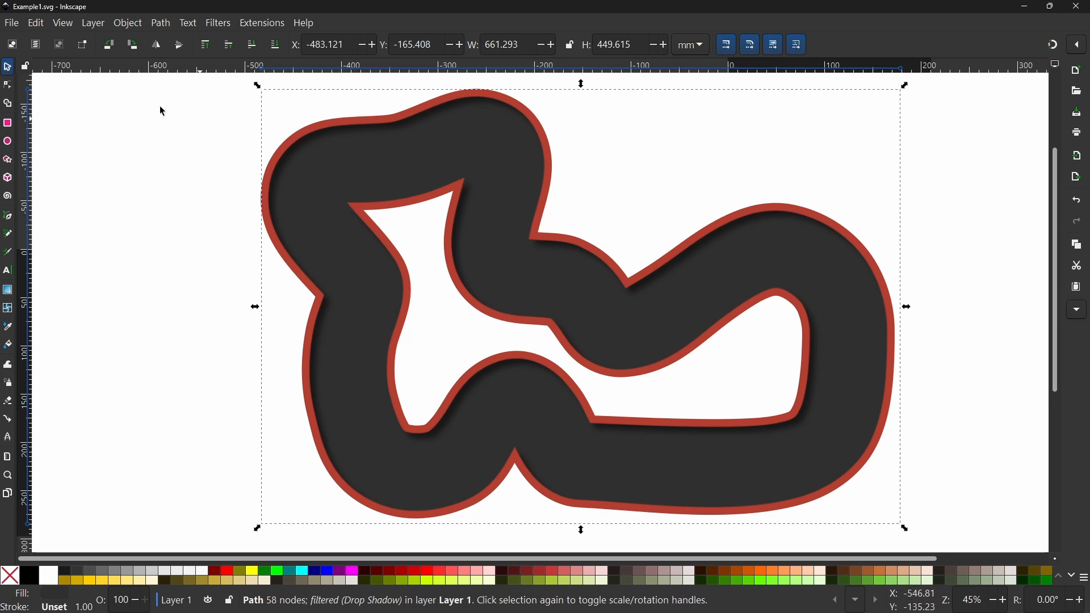
Open the Noise Fill overlay filter for the dark track with live preview on, and set its complexity to 4.
left_click(222, 24)
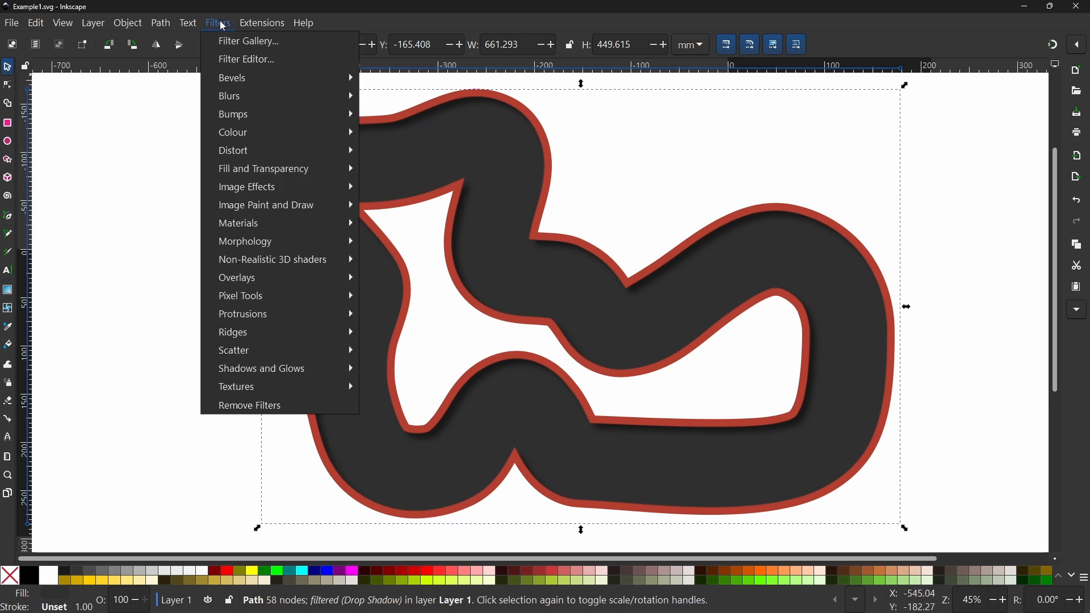
mouse_move(227, 281)
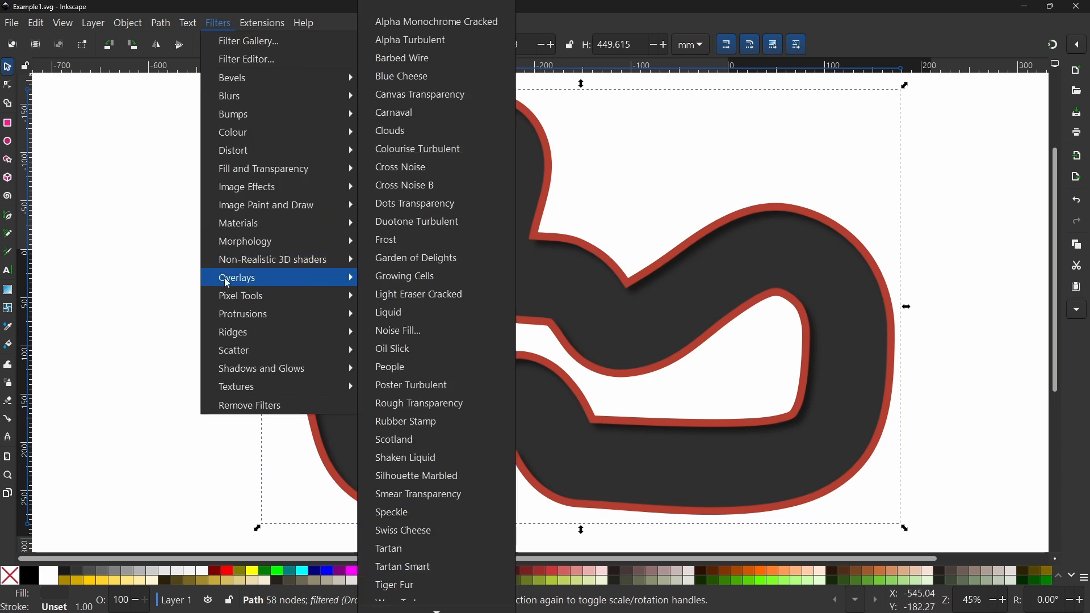
left_click(412, 330)
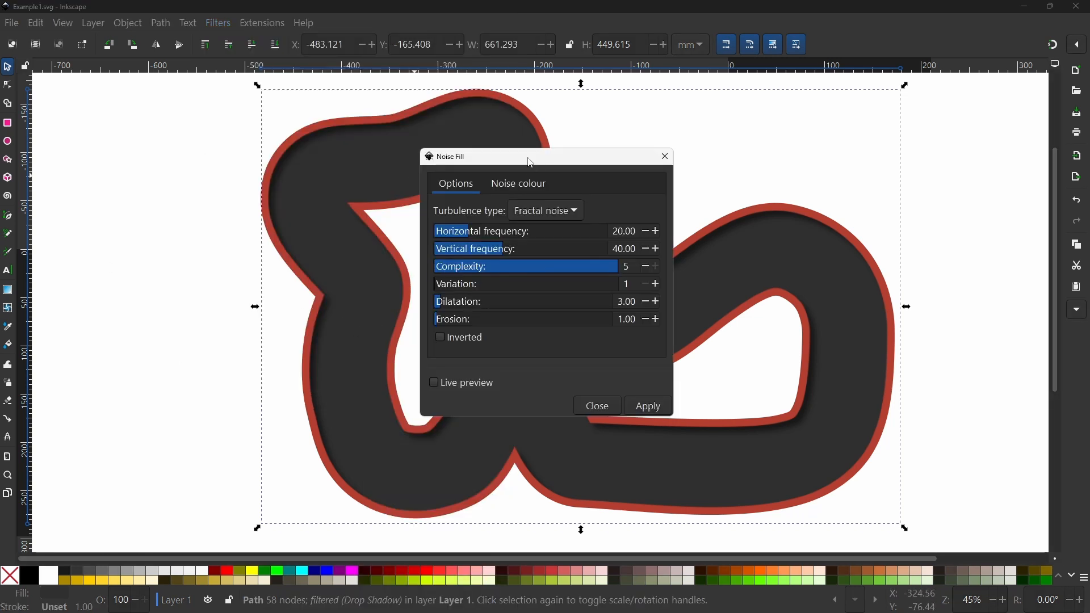
left_click_drag(531, 162, 814, 161)
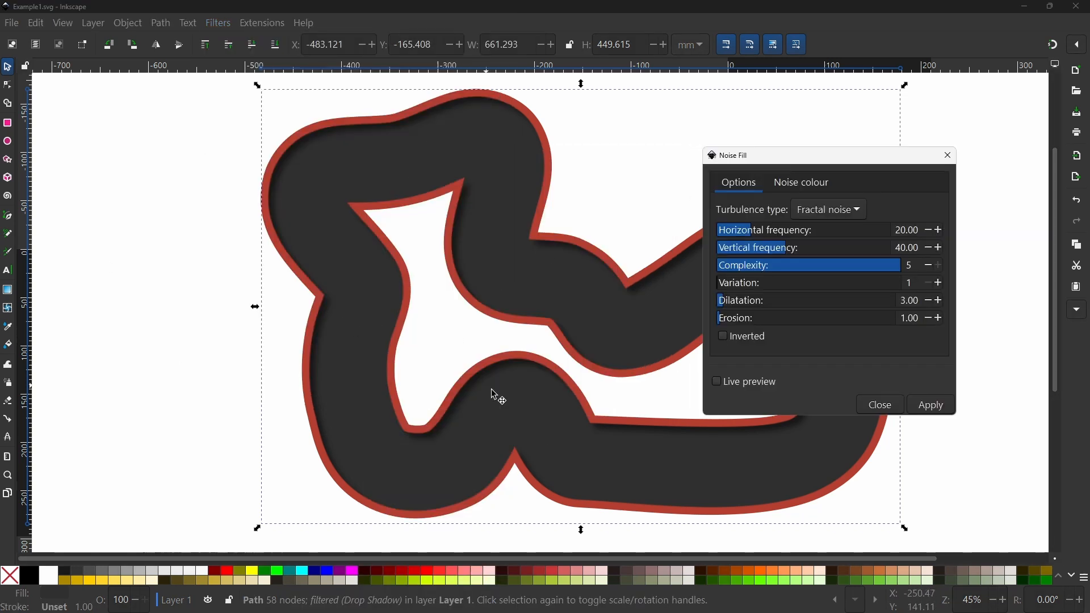
left_click(717, 381)
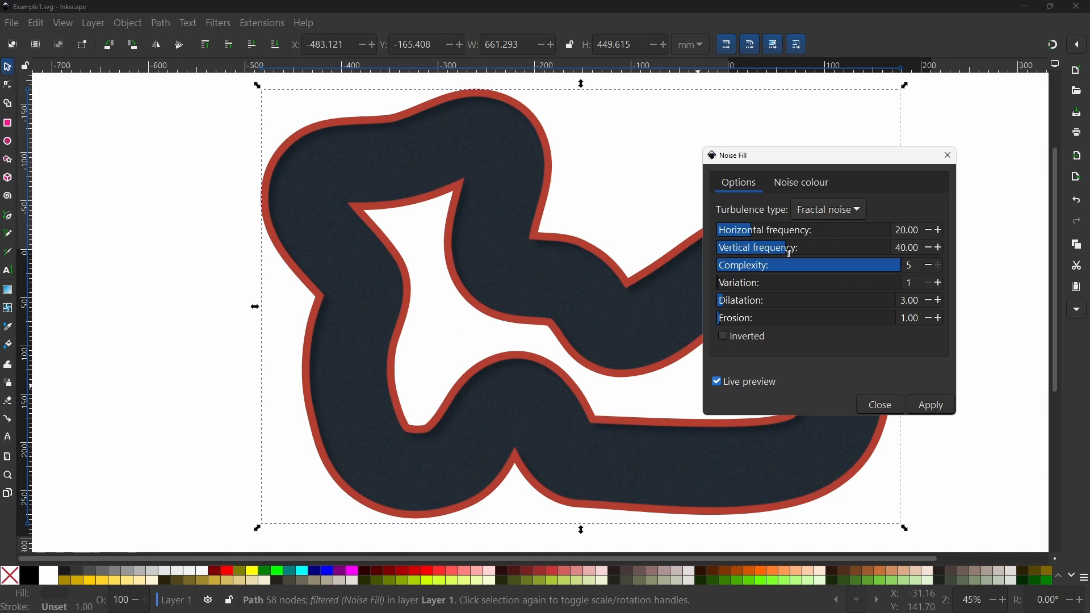
left_click_drag(890, 267, 860, 258)
Set the green value of the noise colour to 30, apply the Noise Fill to the track and close the filter settings.
left_click(800, 185)
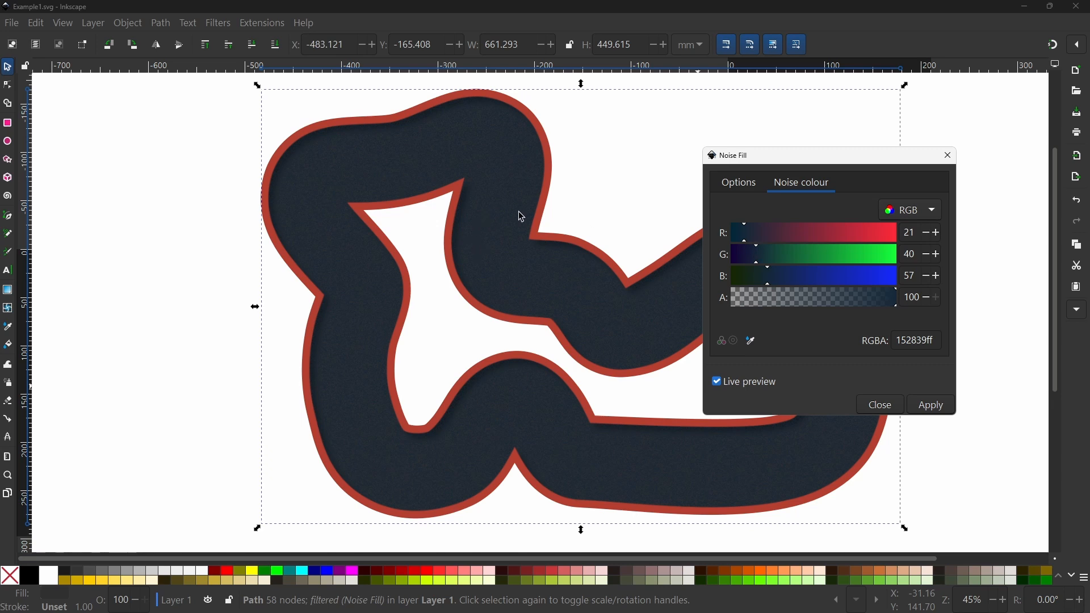
mouse_move(755, 254)
left_mouse_down()
mouse_move(765, 254)
mouse_move(751, 254)
left_mouse_up()
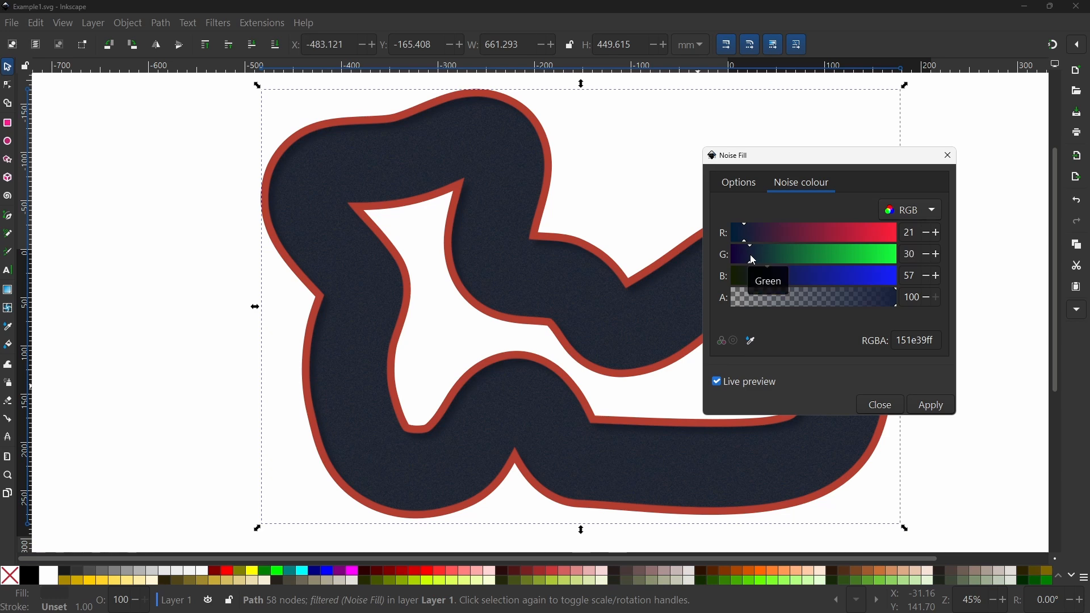
left_click(740, 185)
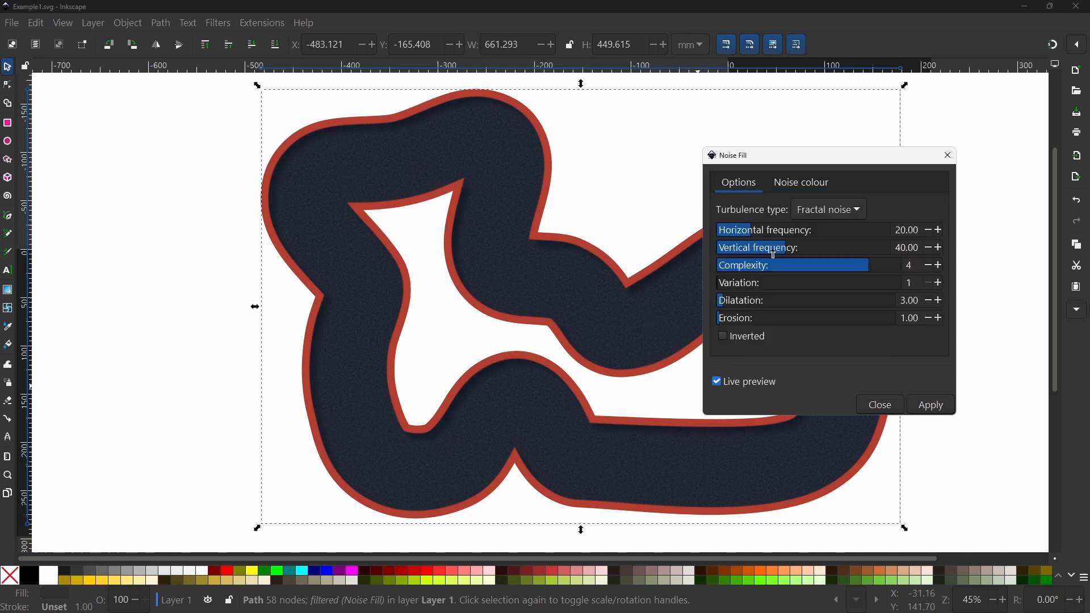
left_click(725, 338)
left_click(940, 407)
left_click(882, 405)
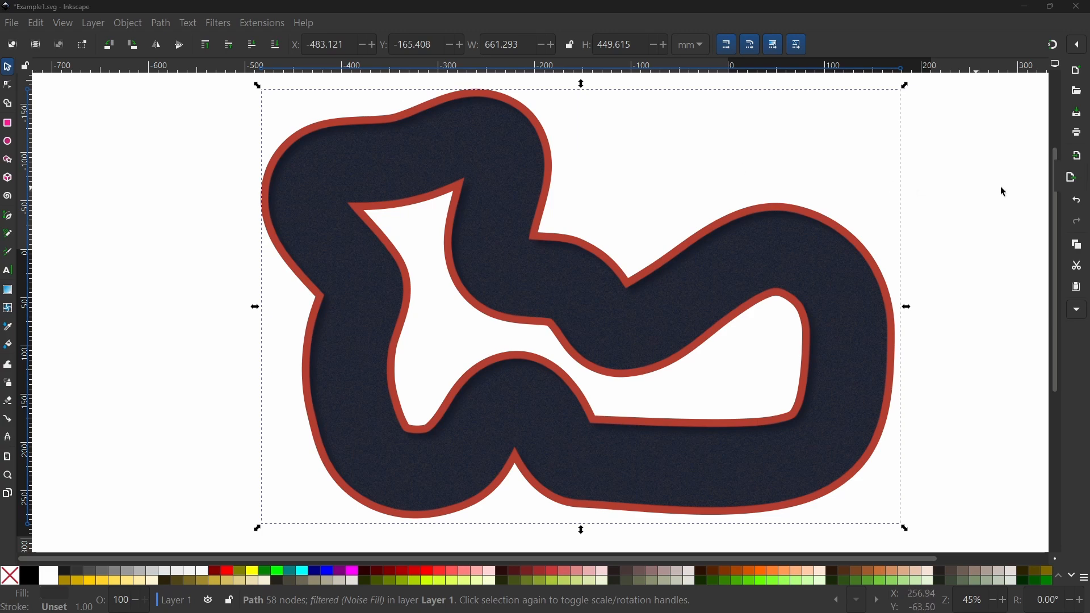
Set up a single-file PNG export of the selection with an image width of 1024 px.
left_click(1080, 179)
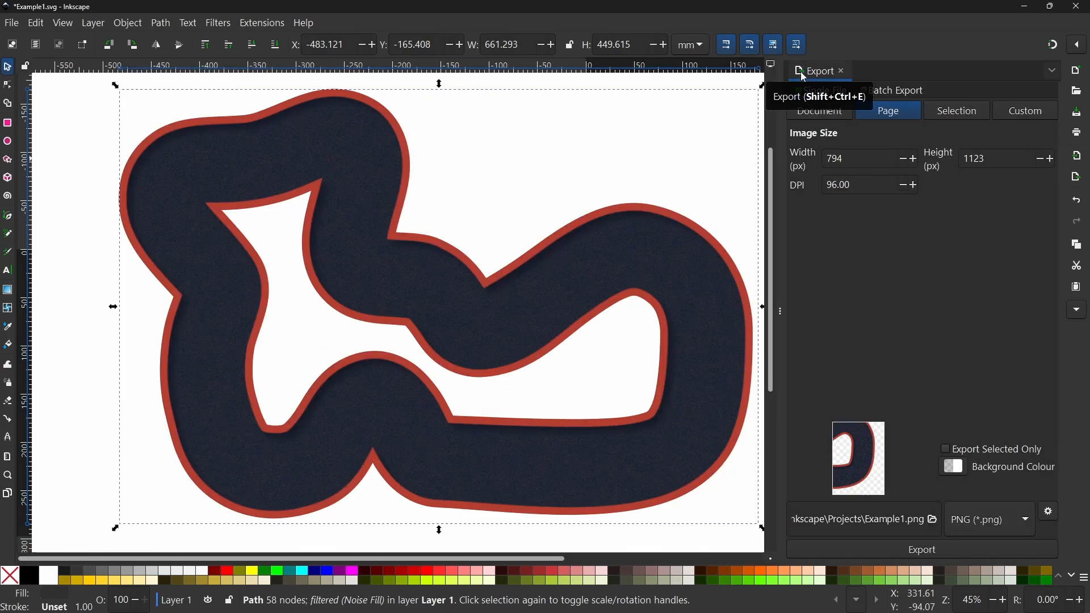
left_click(948, 111)
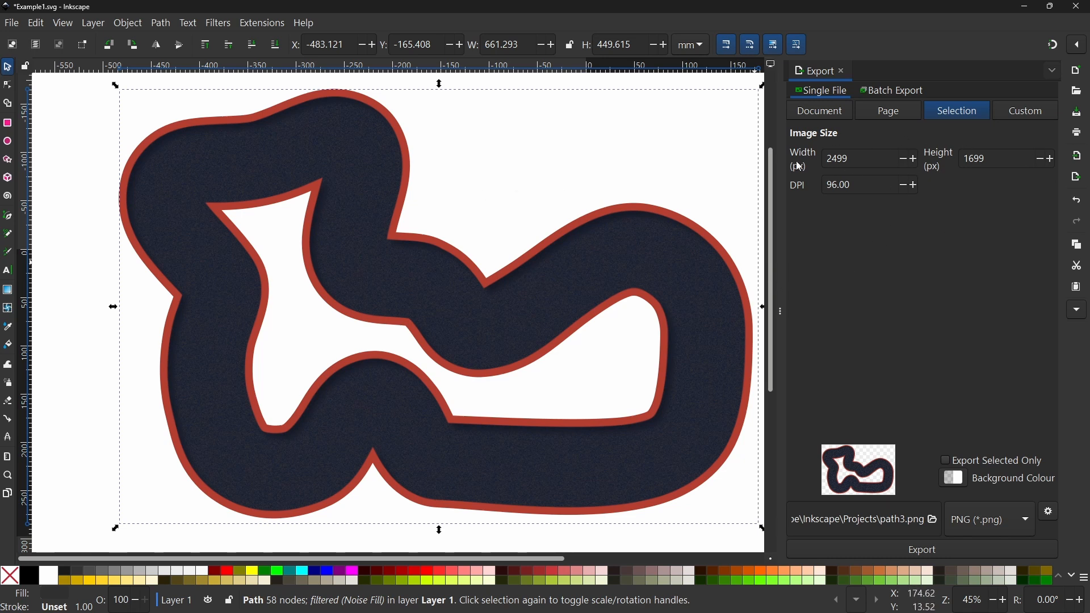
double_click(839, 159)
type("1024")
Set the export file to Track.png in the Exports folder.
left_click(933, 520)
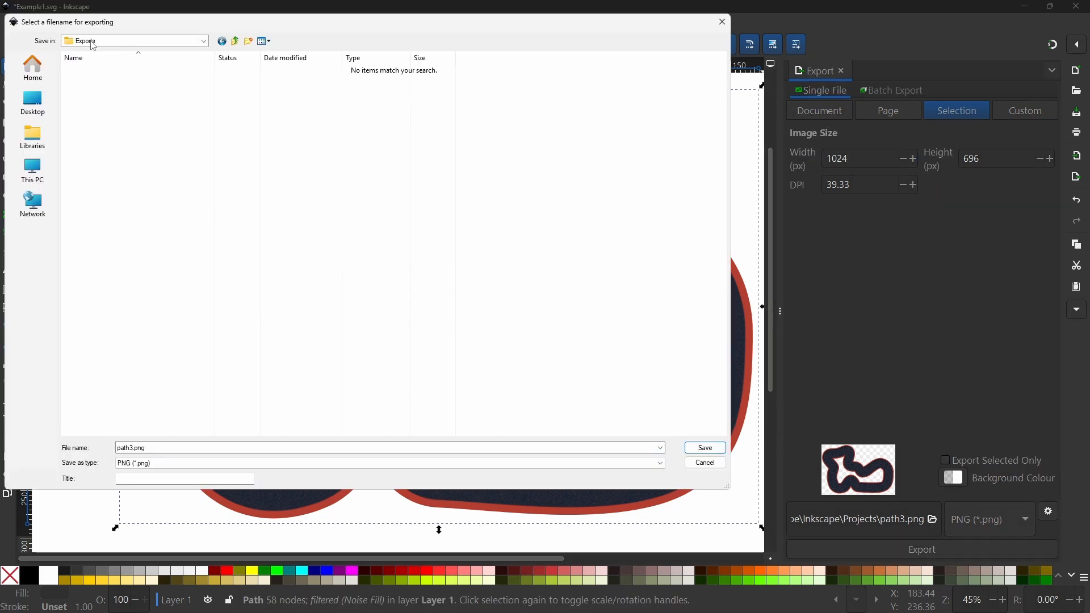
double_click(133, 449)
key("ctrl+a")
type("Track")
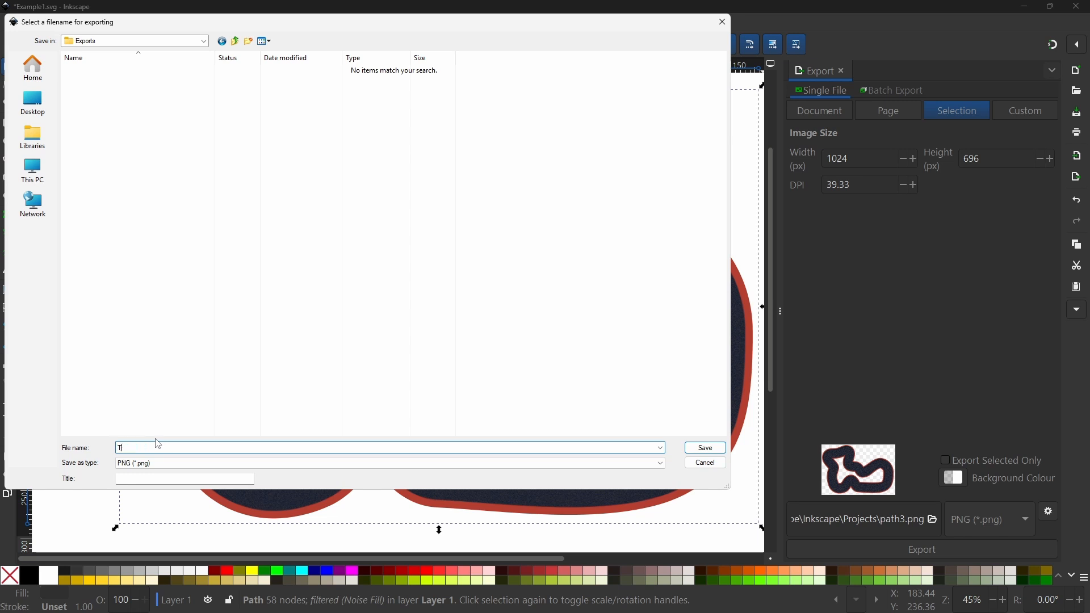
type(".png")
left_click(702, 449)
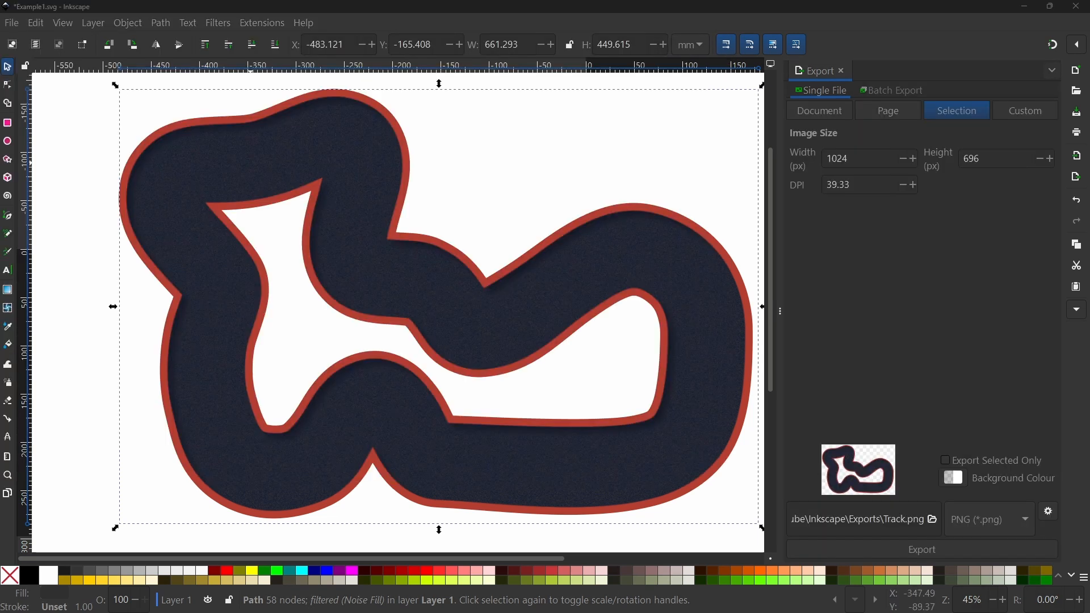
Open the exported Track.png from the Exports folder in the image viewer to inspect it.
left_click_drag(0, 34, 550, 66)
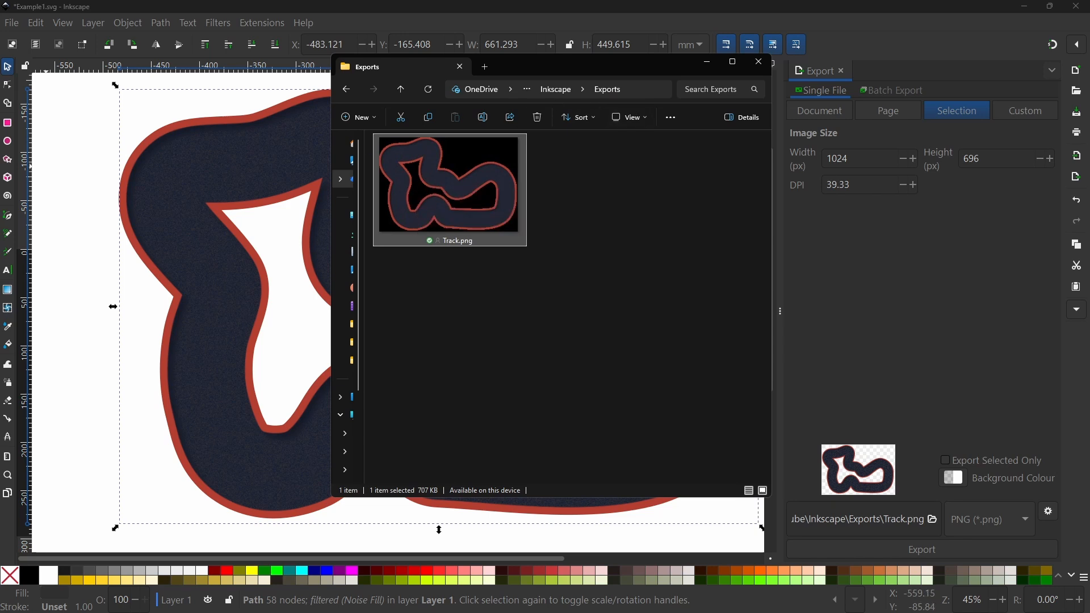
left_click_drag(0, 51, 1, 51)
double_click(459, 222)
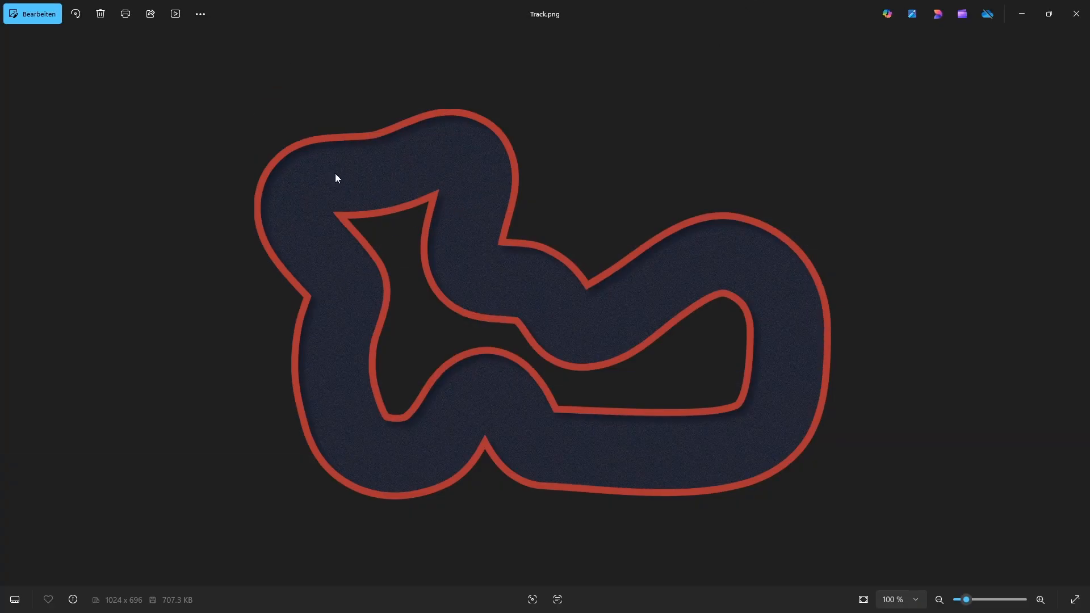